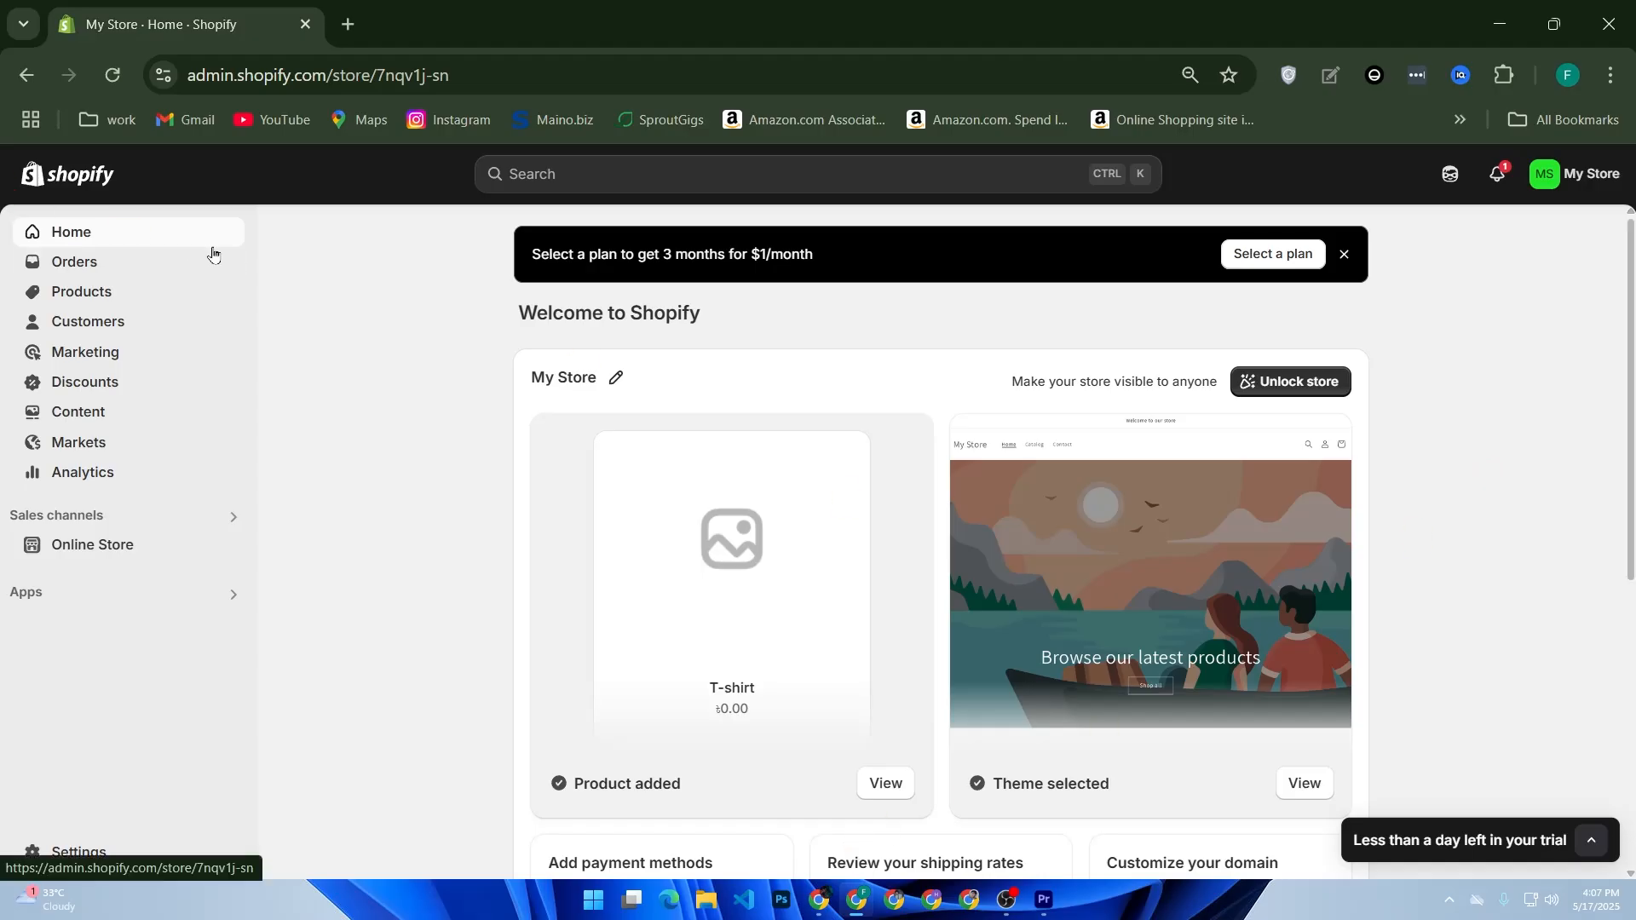
Step: Open the form for creating a new product collection
{"action": "left_click", "coordinate": [130, 295]}
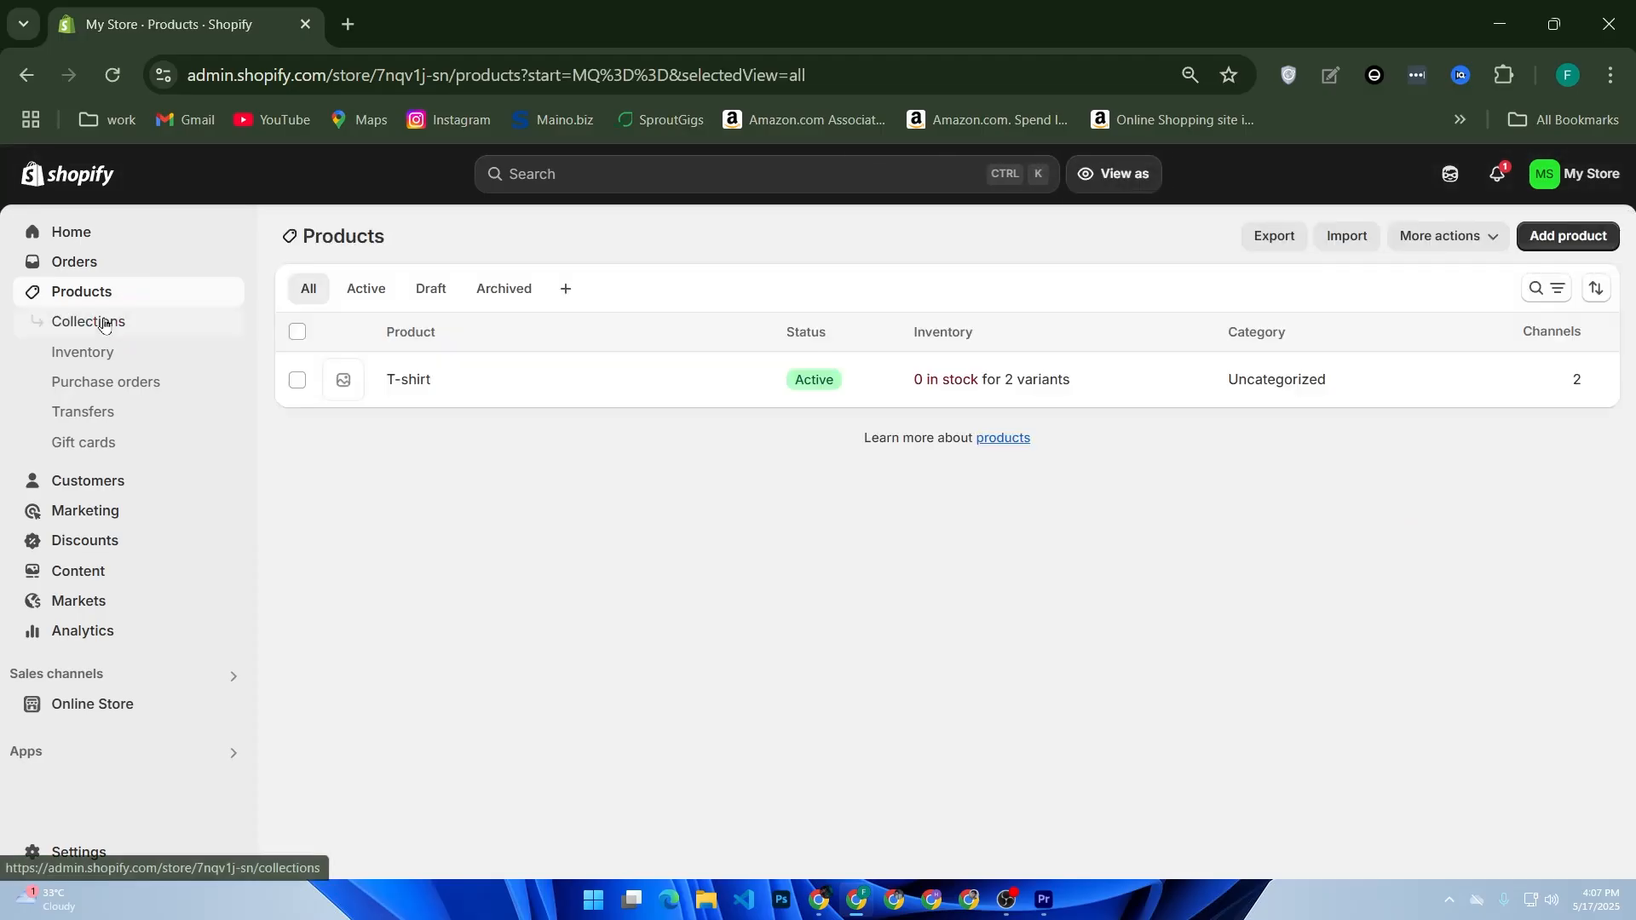
{"action": "left_click", "coordinate": [103, 324]}
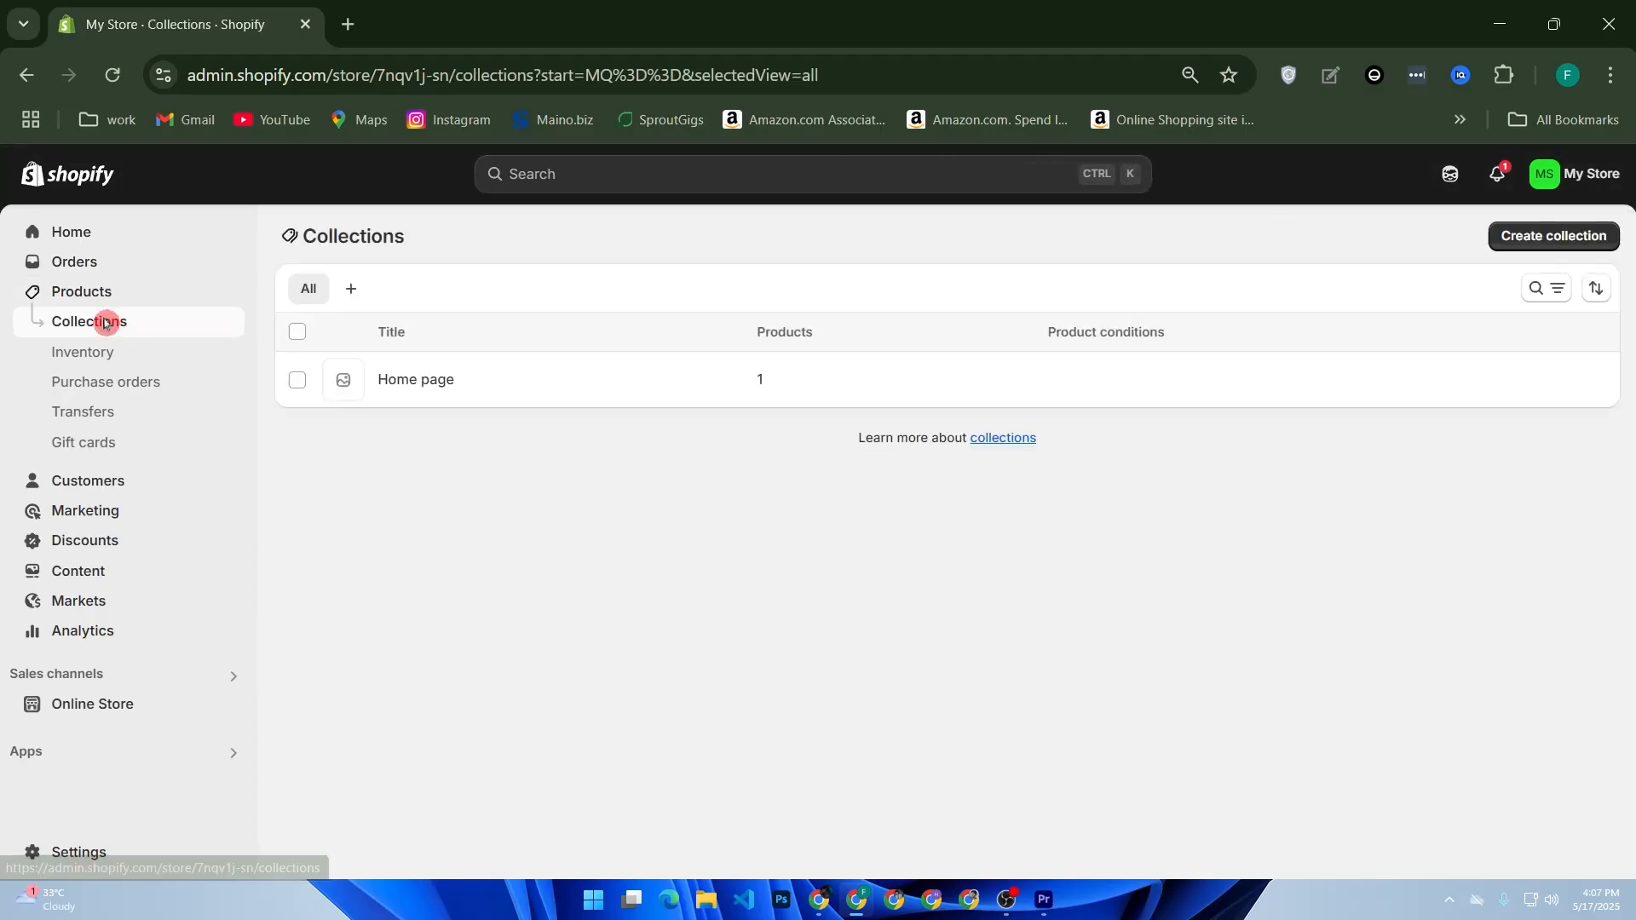
{"action": "left_click", "coordinate": [1555, 243]}
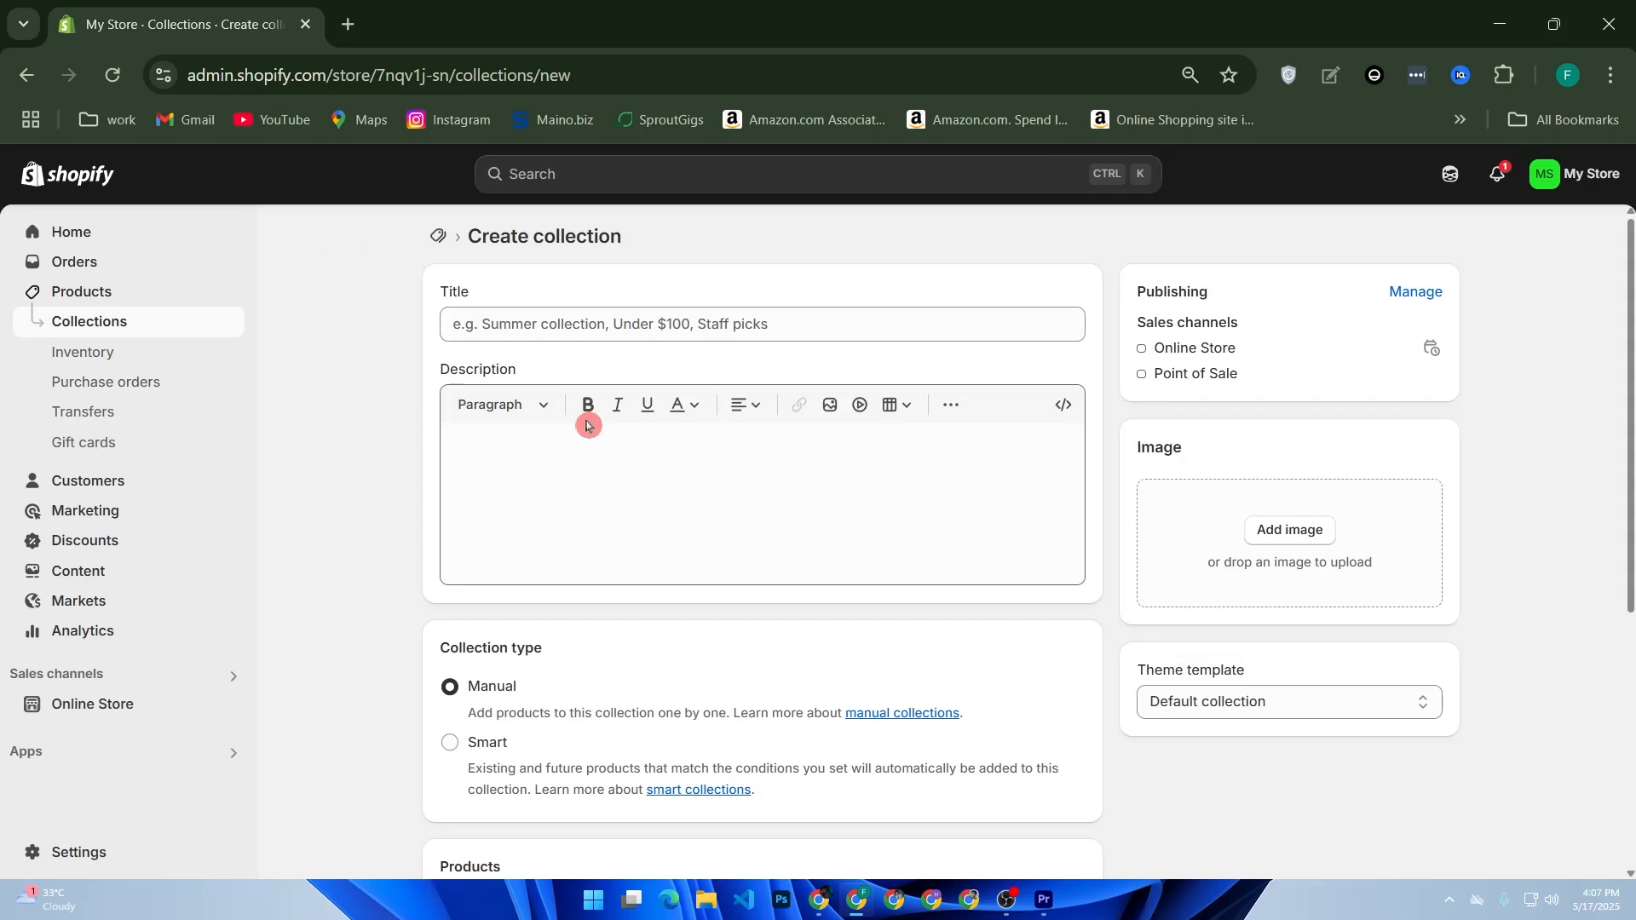
Step: Title the new collection "Men's Shoes"
{"action": "left_click", "coordinate": [653, 327]}
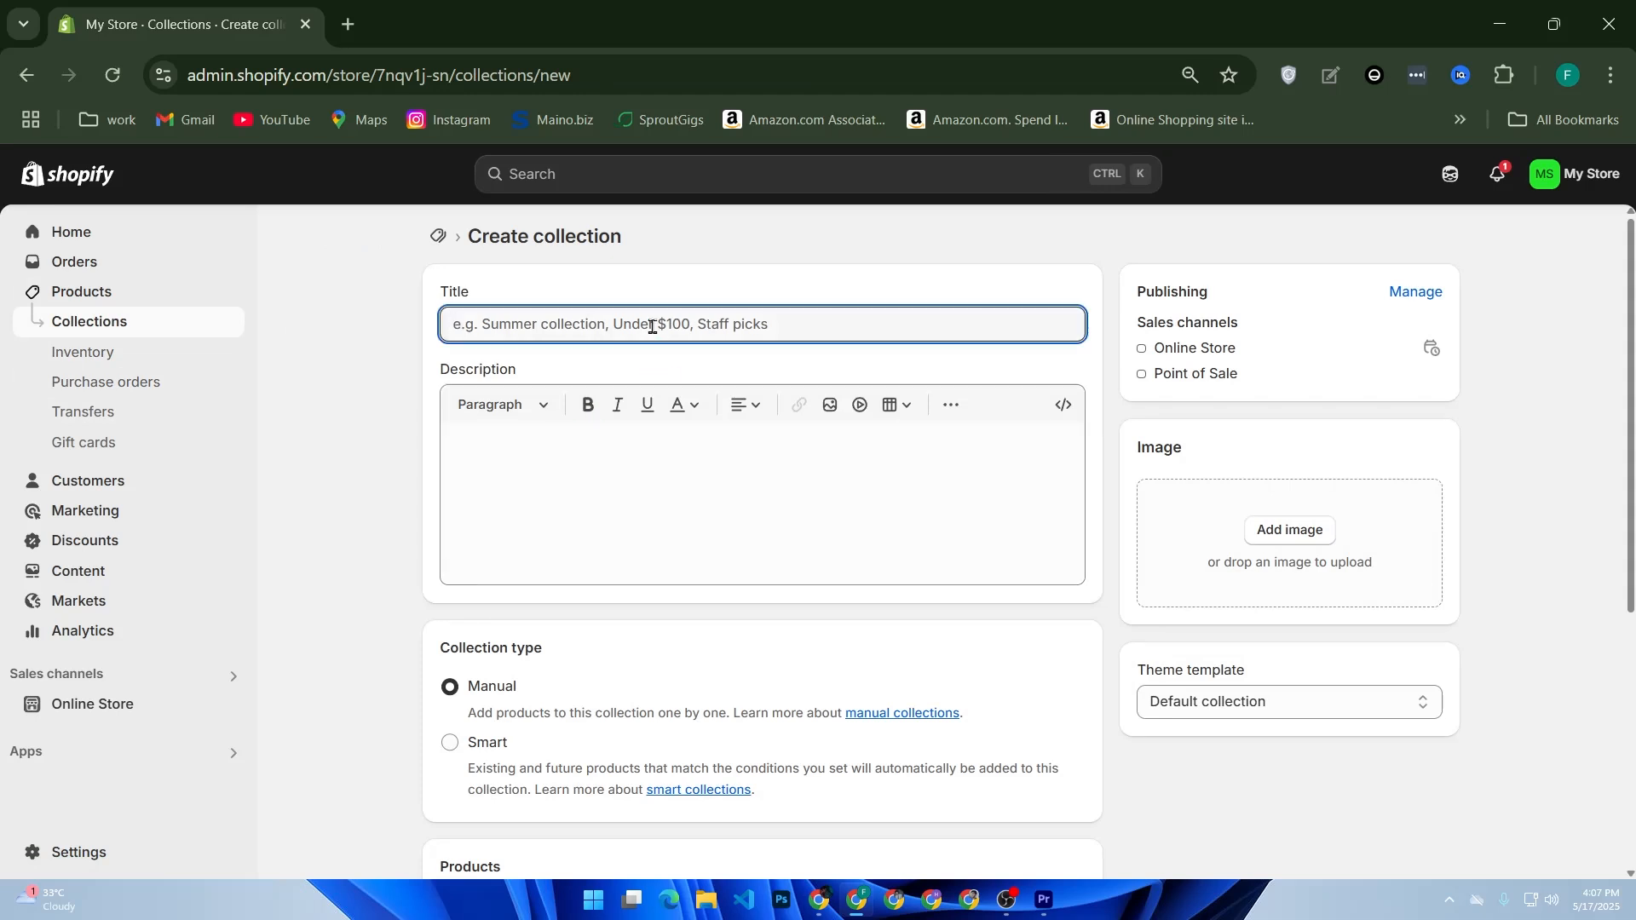
{"action": "type", "text": "Men's"}
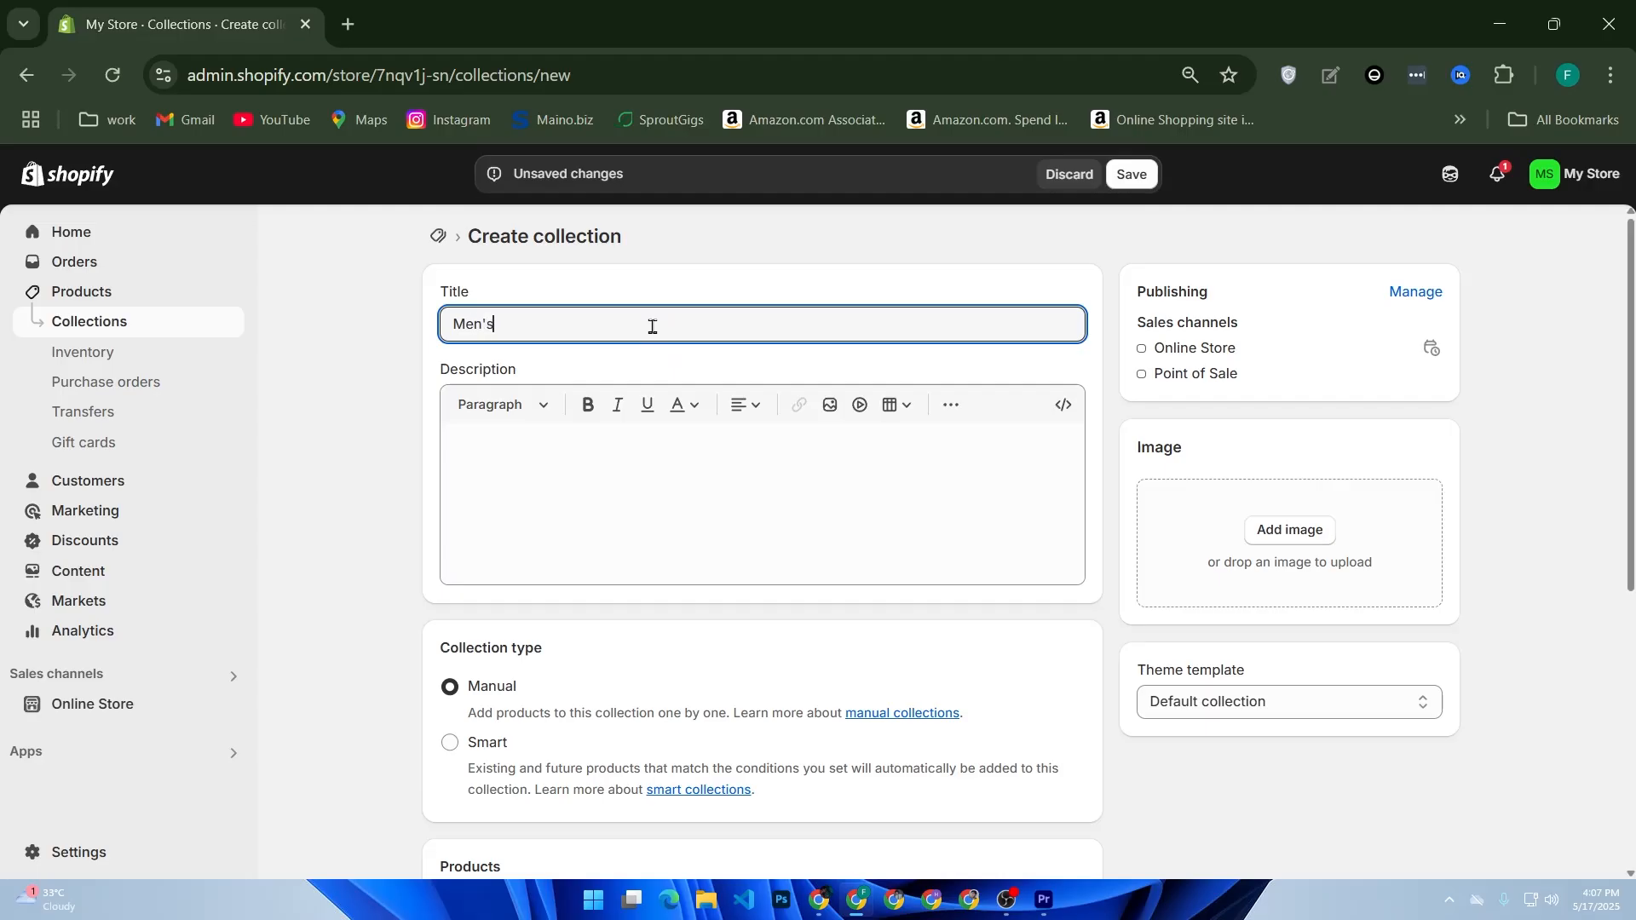
{"action": "type", "text": " shoes"}
{"action": "left_click", "coordinate": [505, 325]}
{"action": "key", "text": "BackSpace"}
{"action": "type", "text": "Shoes"}
{"action": "left_click", "coordinate": [518, 455]}
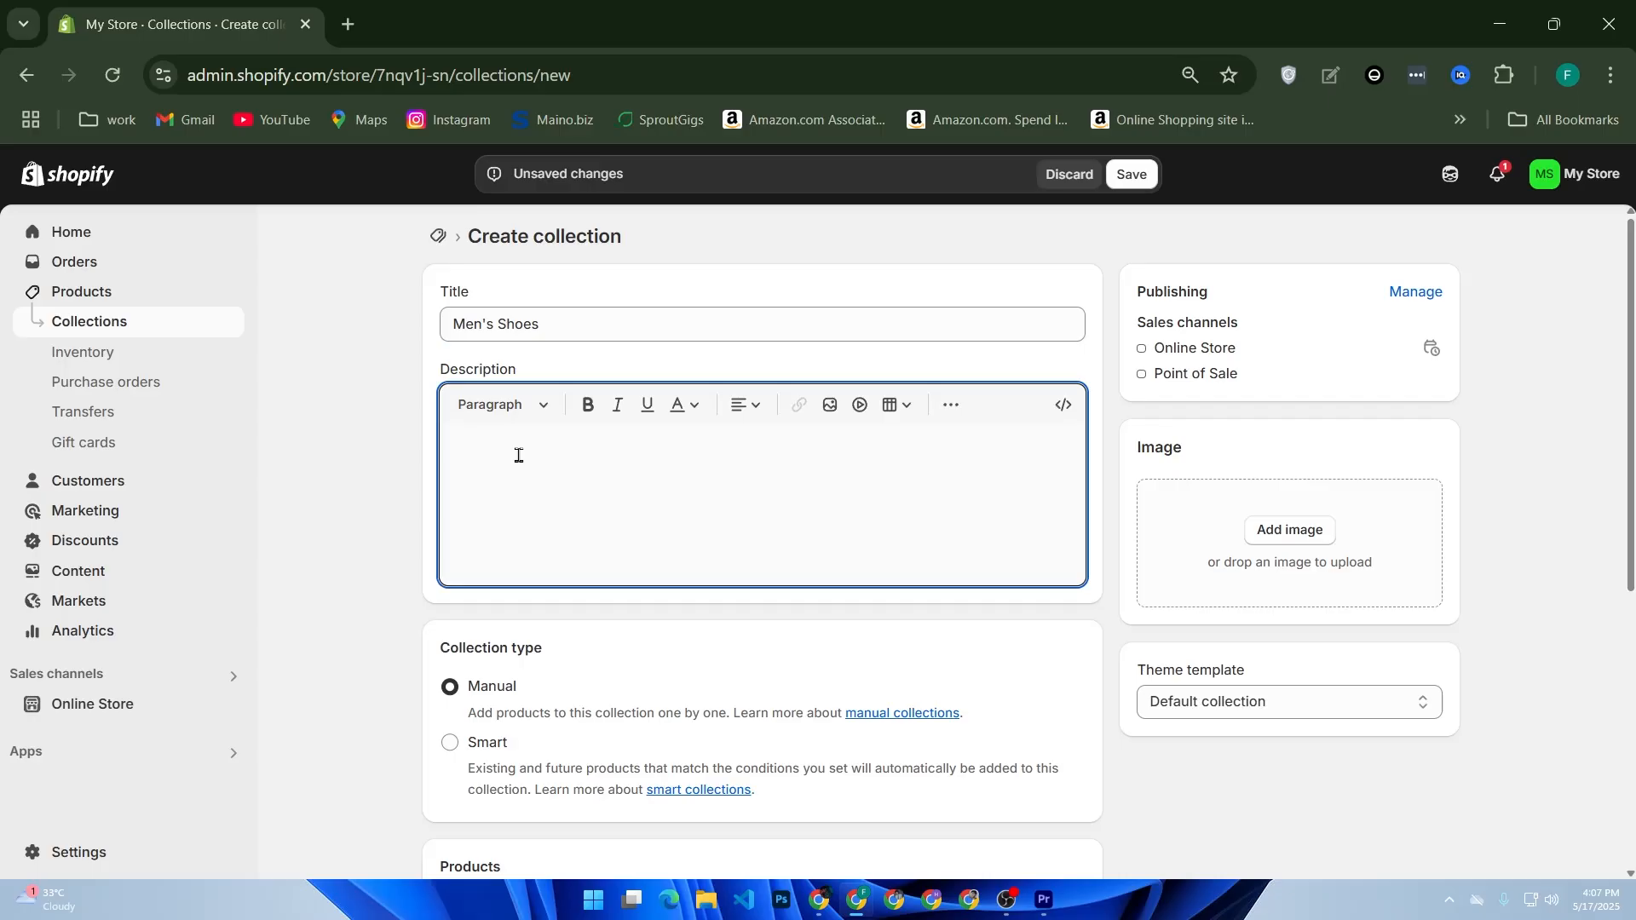
{"action": "left_click", "coordinate": [530, 413]}
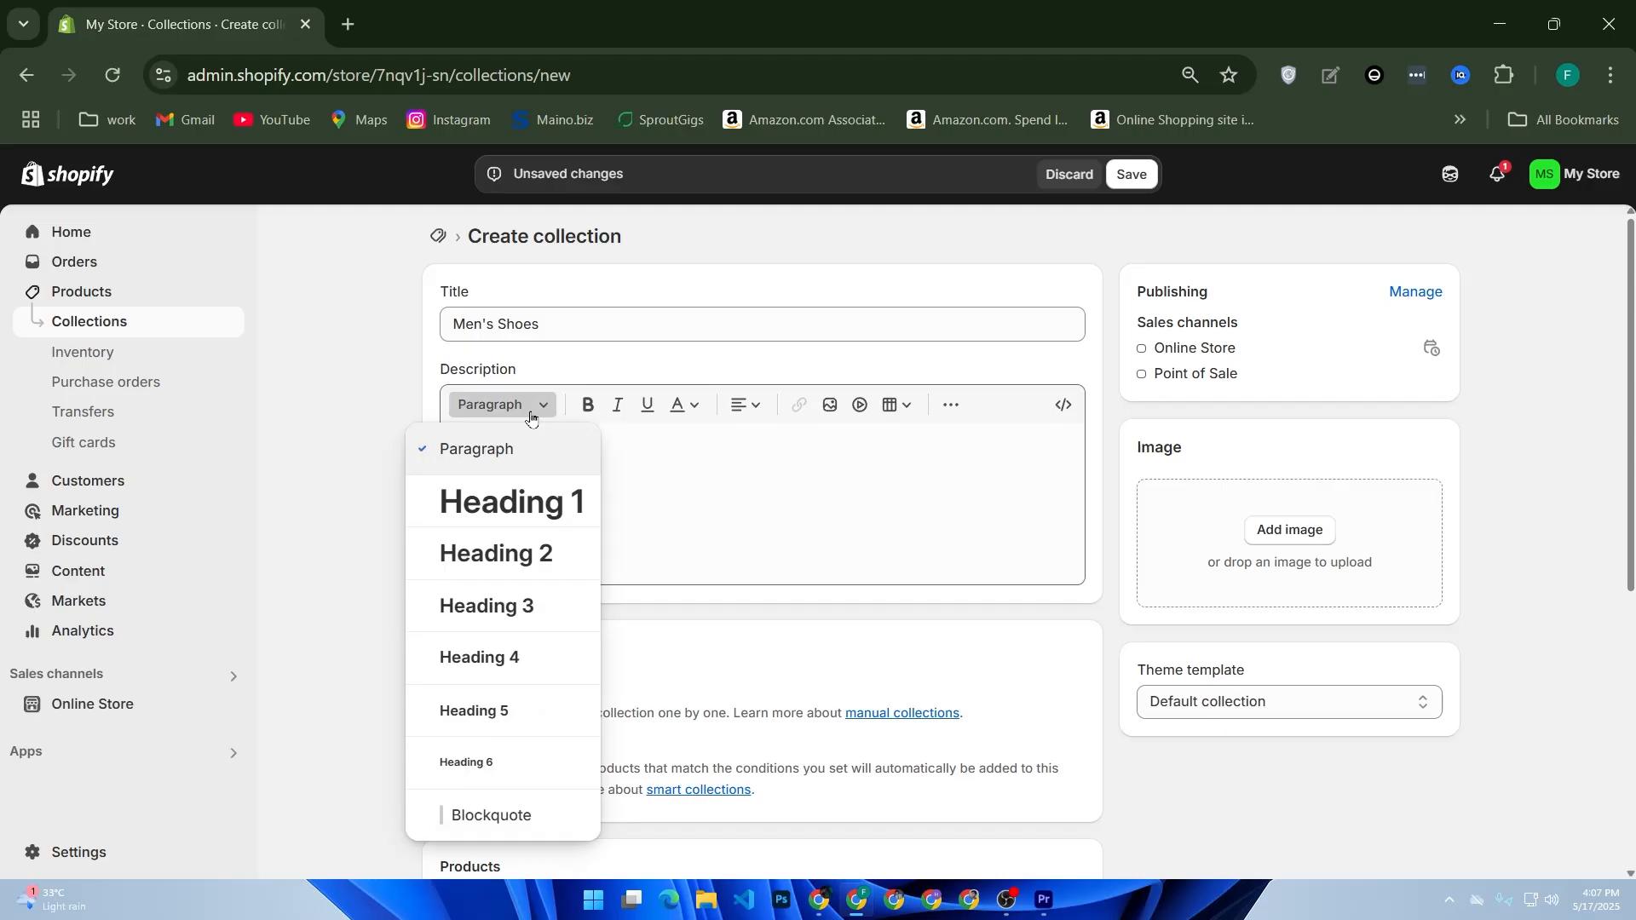
{"action": "left_click", "coordinate": [529, 414]}
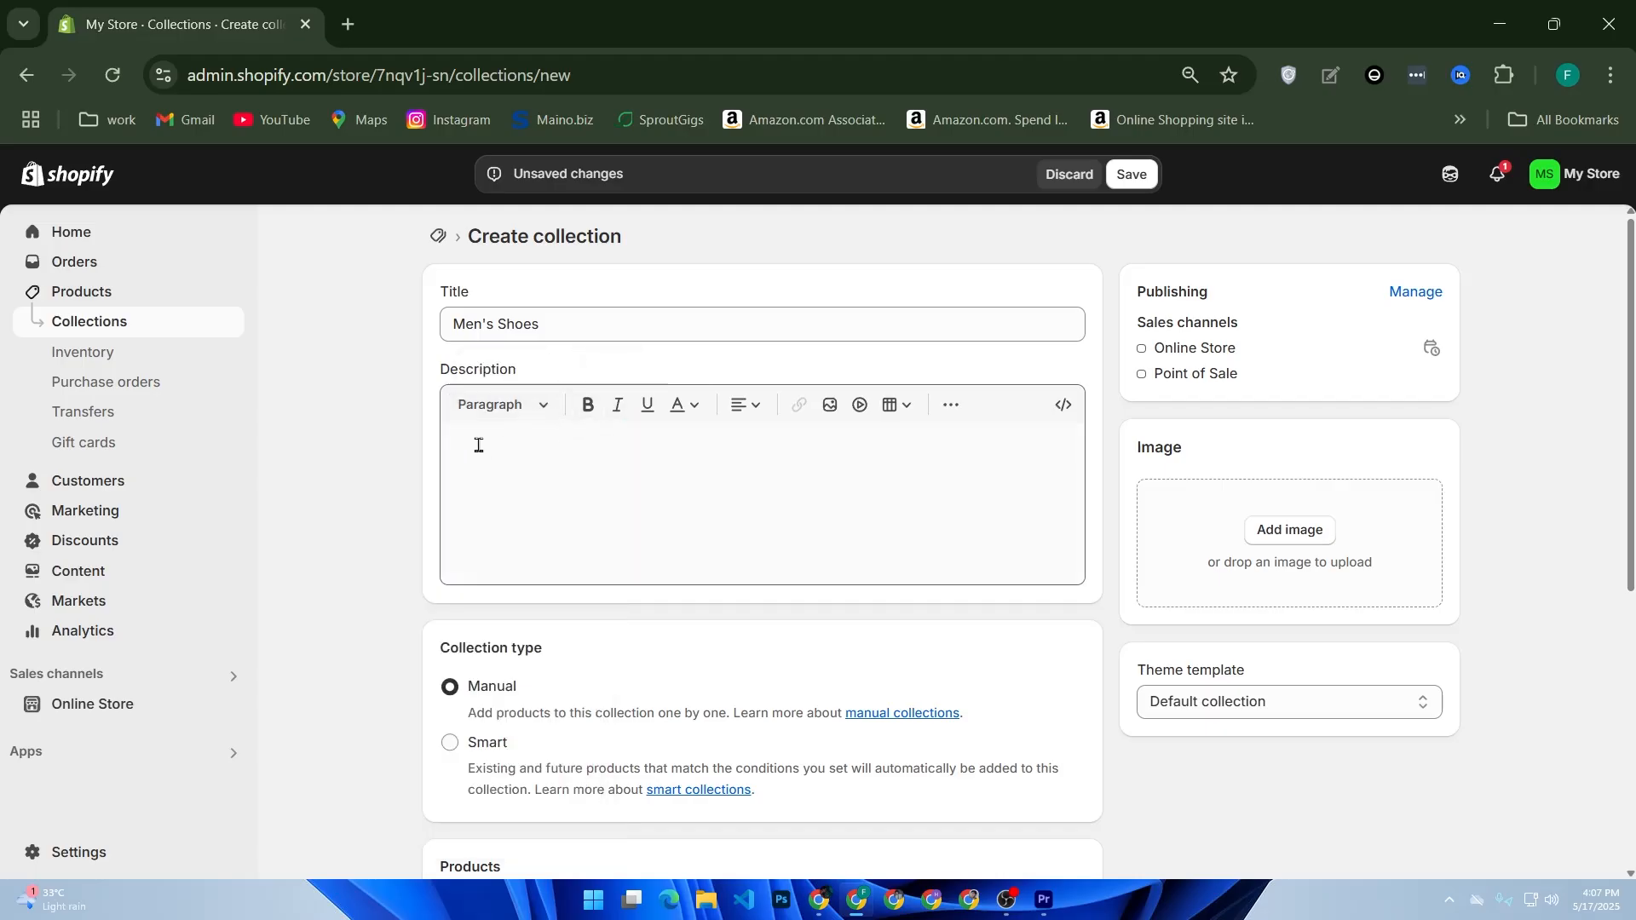
{"action": "left_click", "coordinate": [486, 497]}
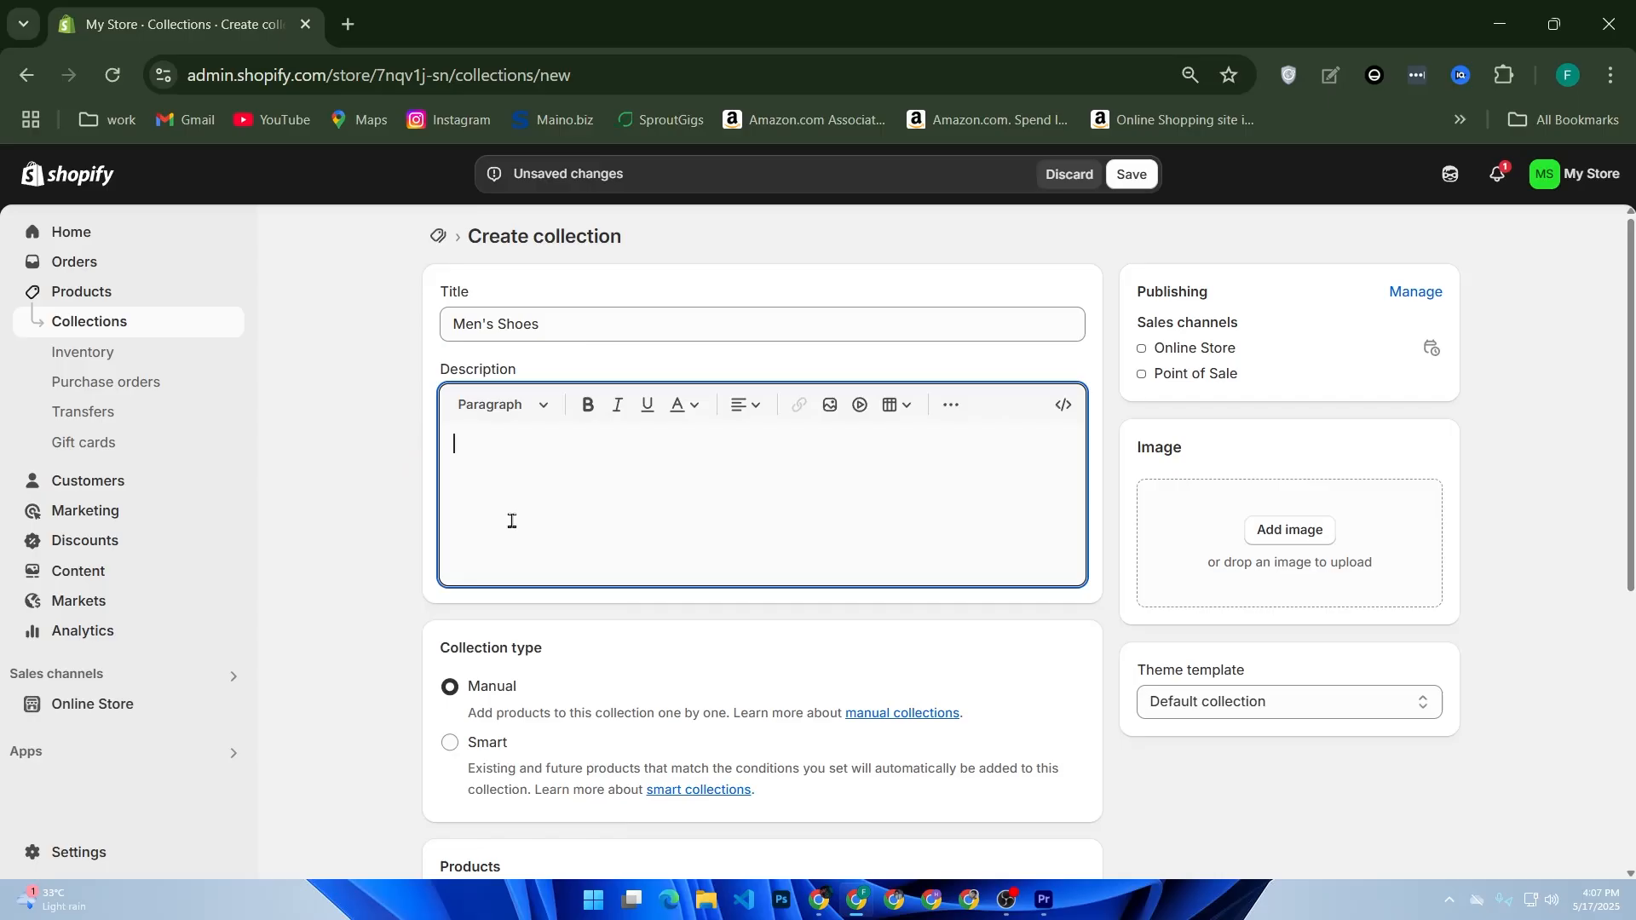
Step: Save the Men's Shoes collection with the Manual collection type
{"action": "scroll", "coordinate": [522, 689], "scroll_direction": "down", "scroll_amount": 2}
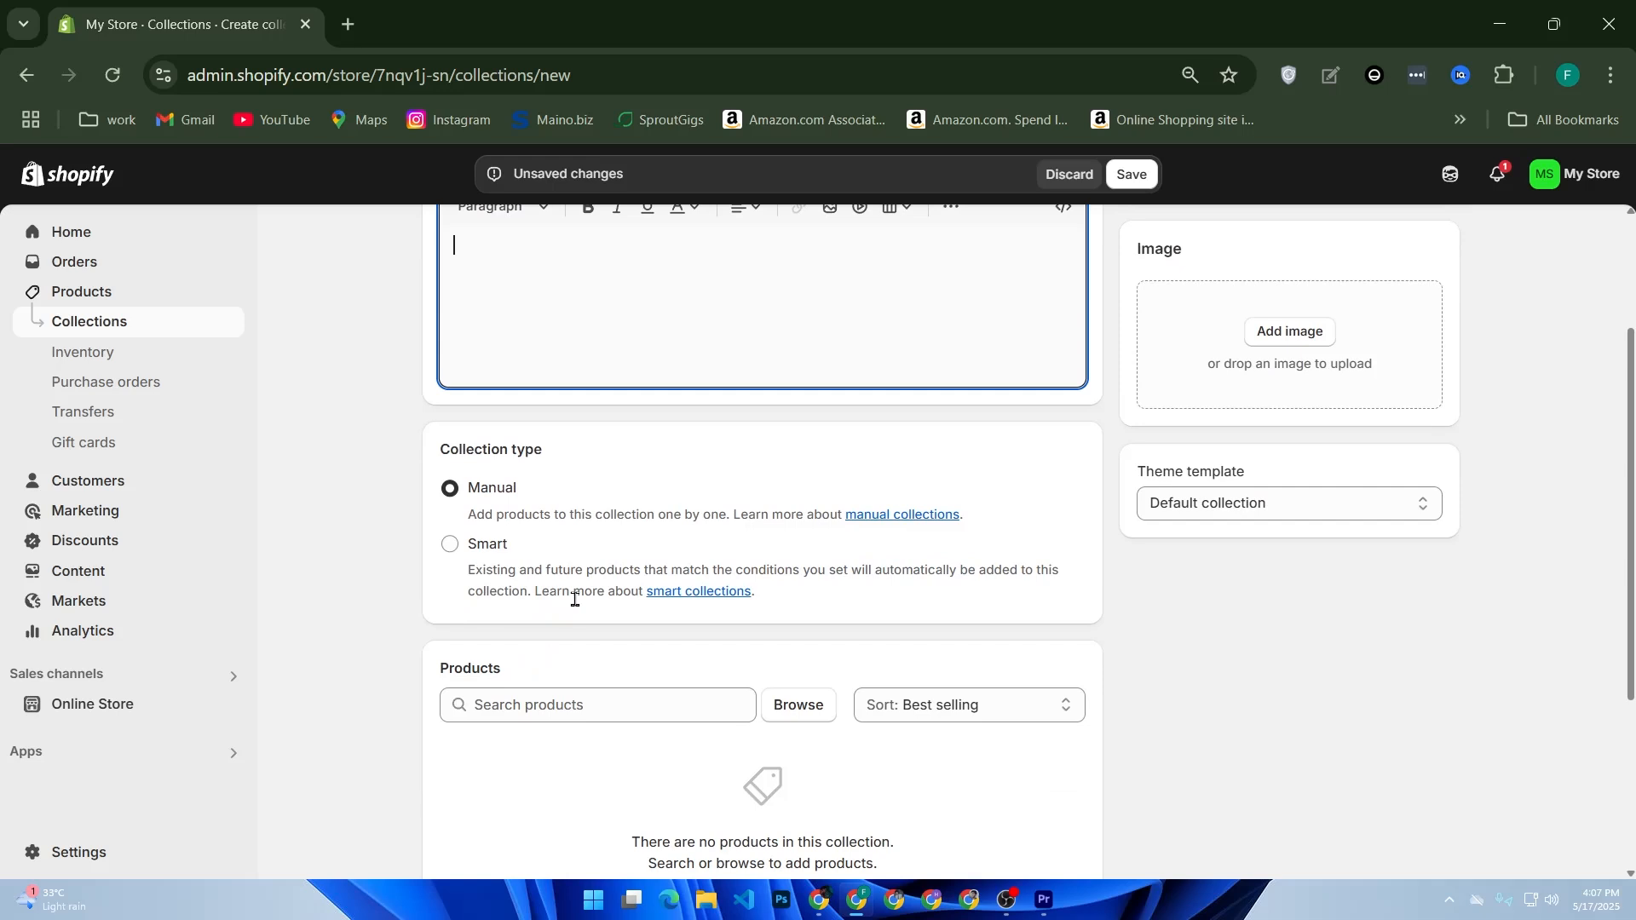
{"action": "left_click", "coordinate": [1132, 174]}
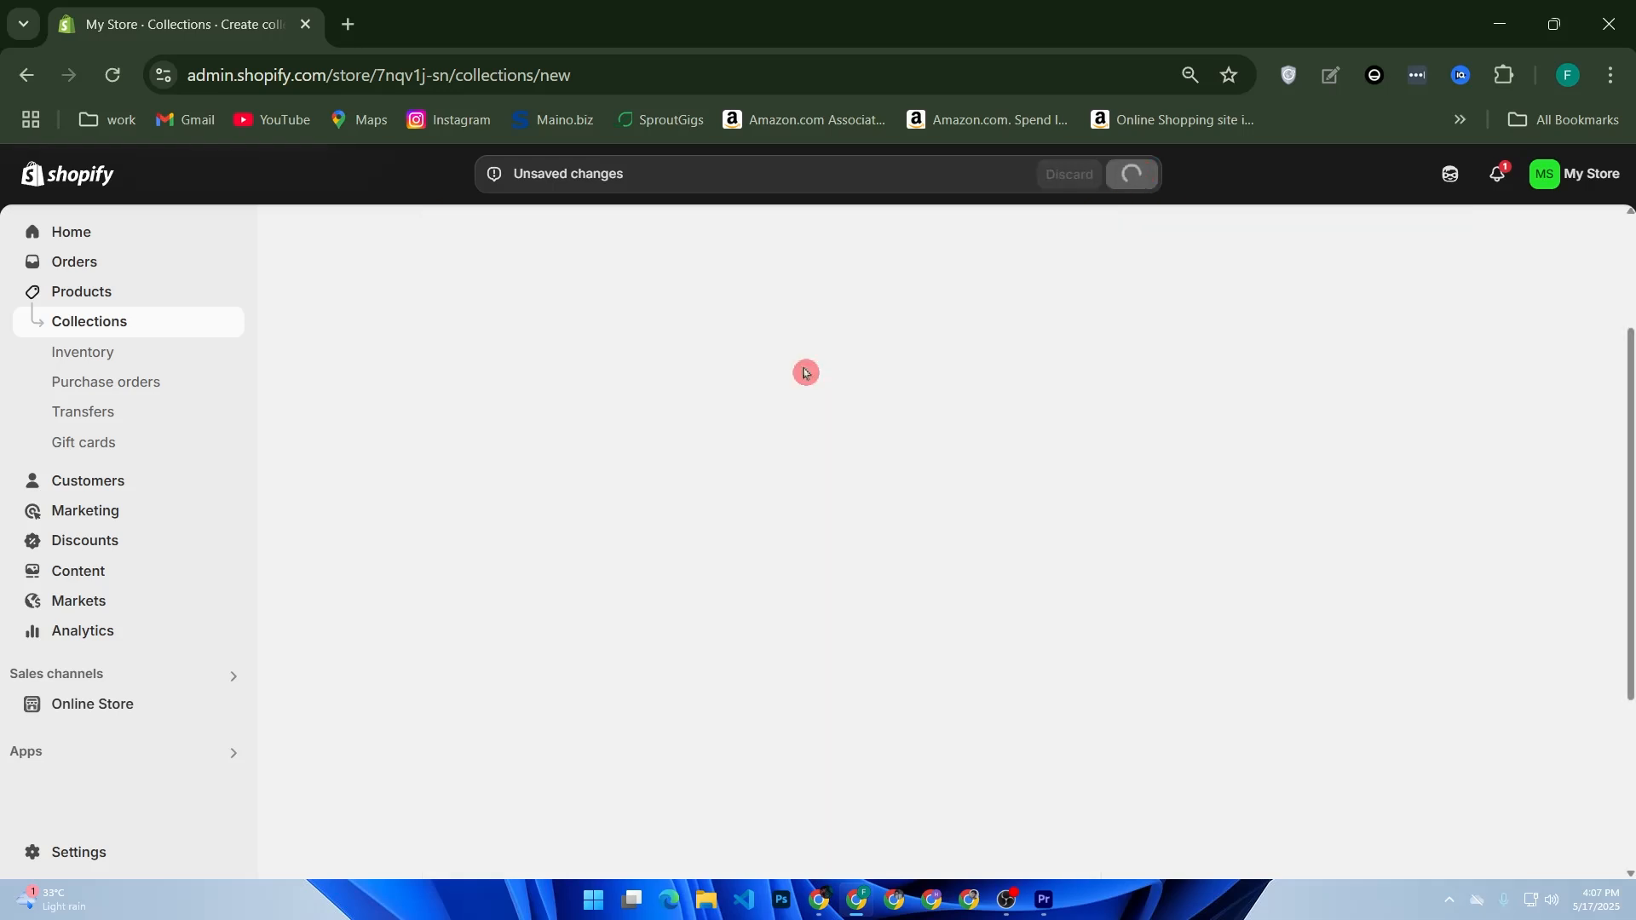
{"action": "scroll", "coordinate": [801, 435], "scroll_direction": "down", "scroll_amount": 4}
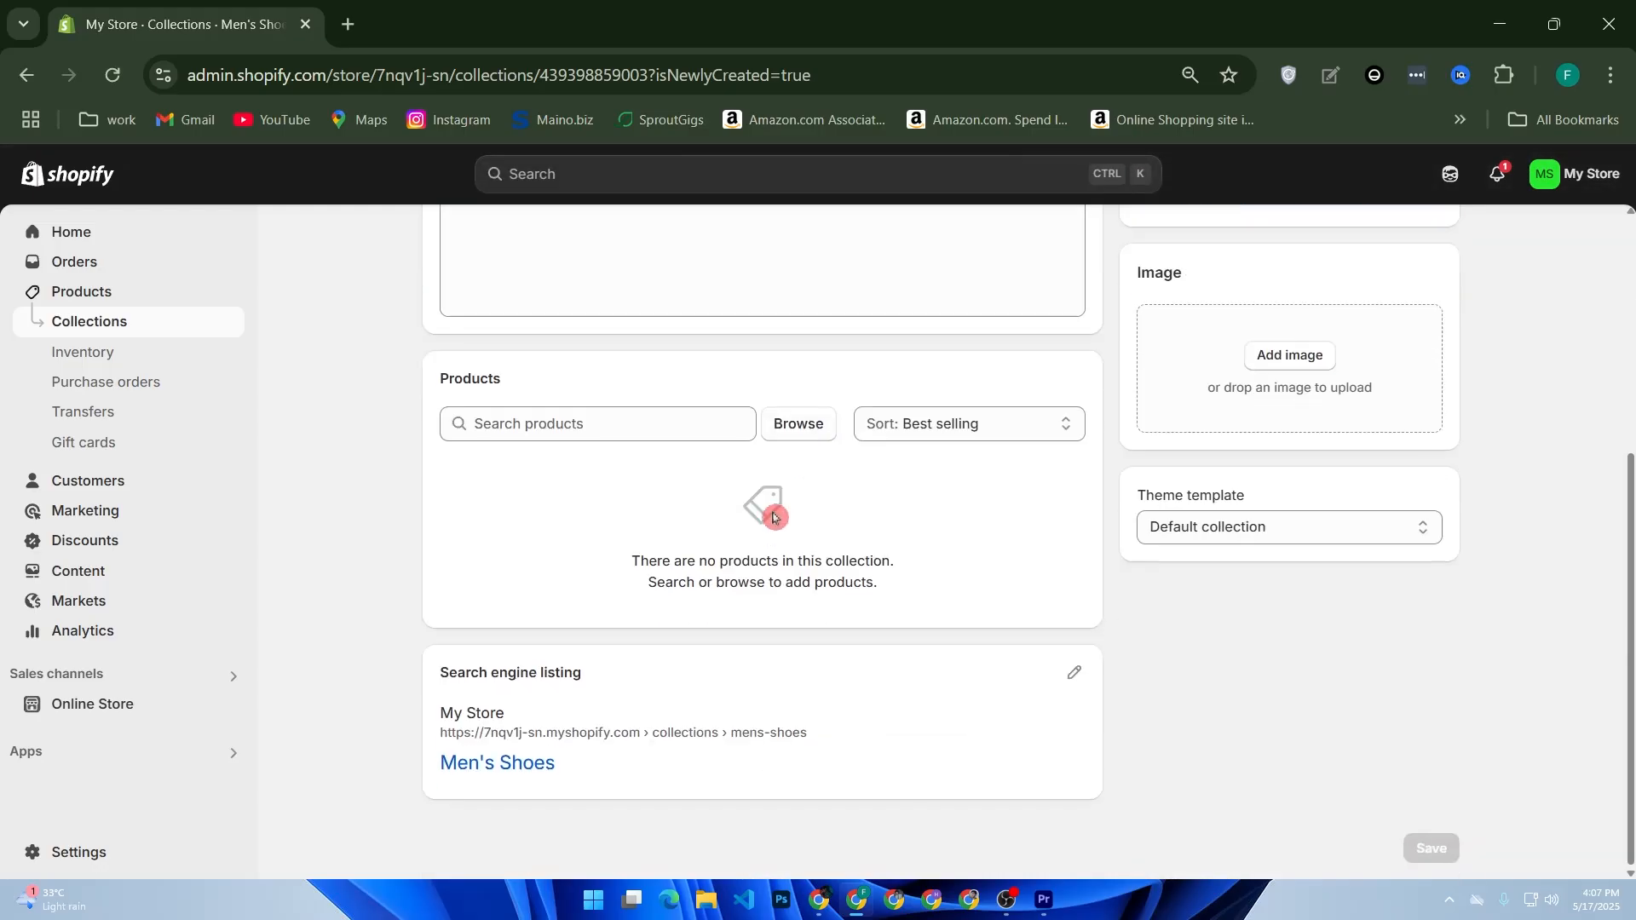
{"action": "left_click", "coordinate": [832, 435]}
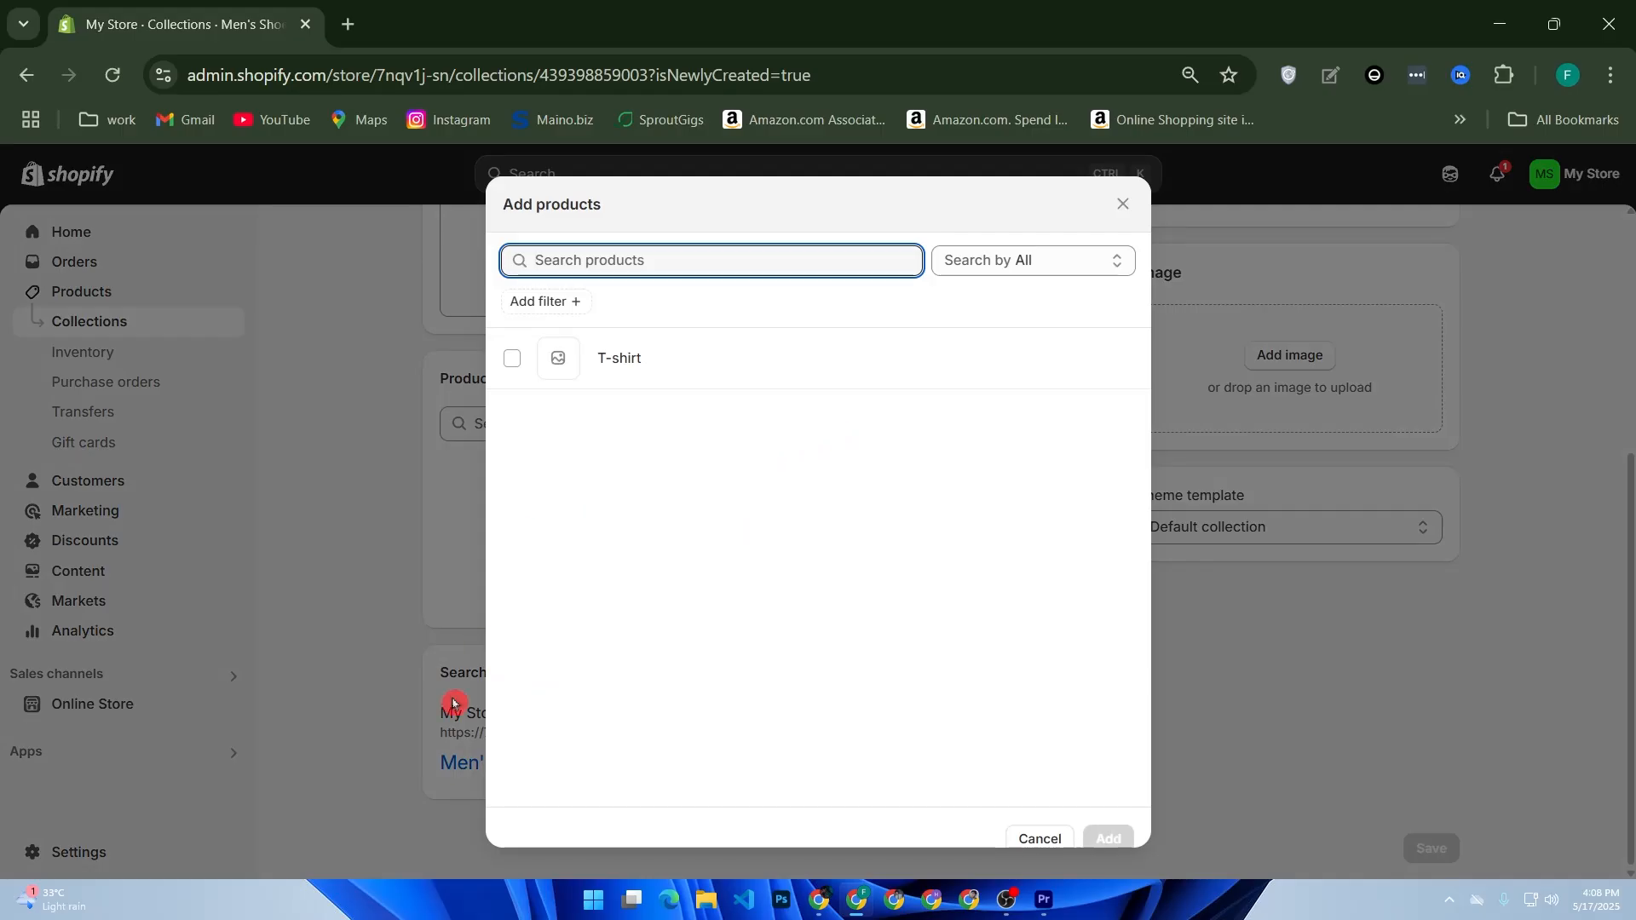
{"action": "left_click", "coordinate": [428, 632]}
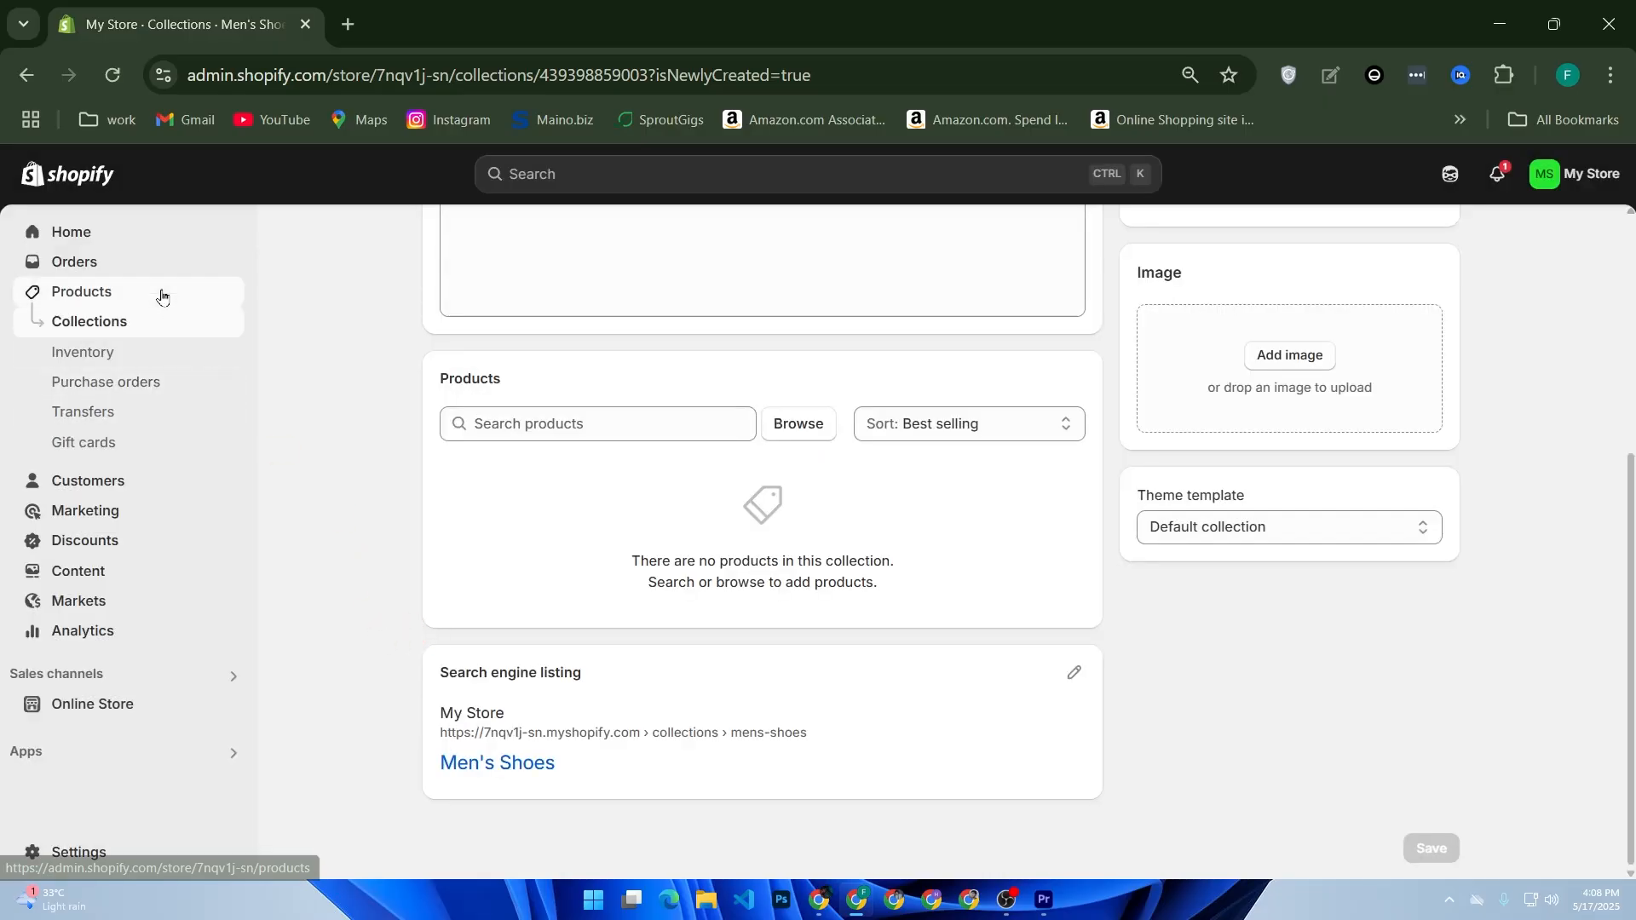
Step: Start a new product in the store's product list and title it "Stylish snekker"
{"action": "left_click", "coordinate": [119, 292]}
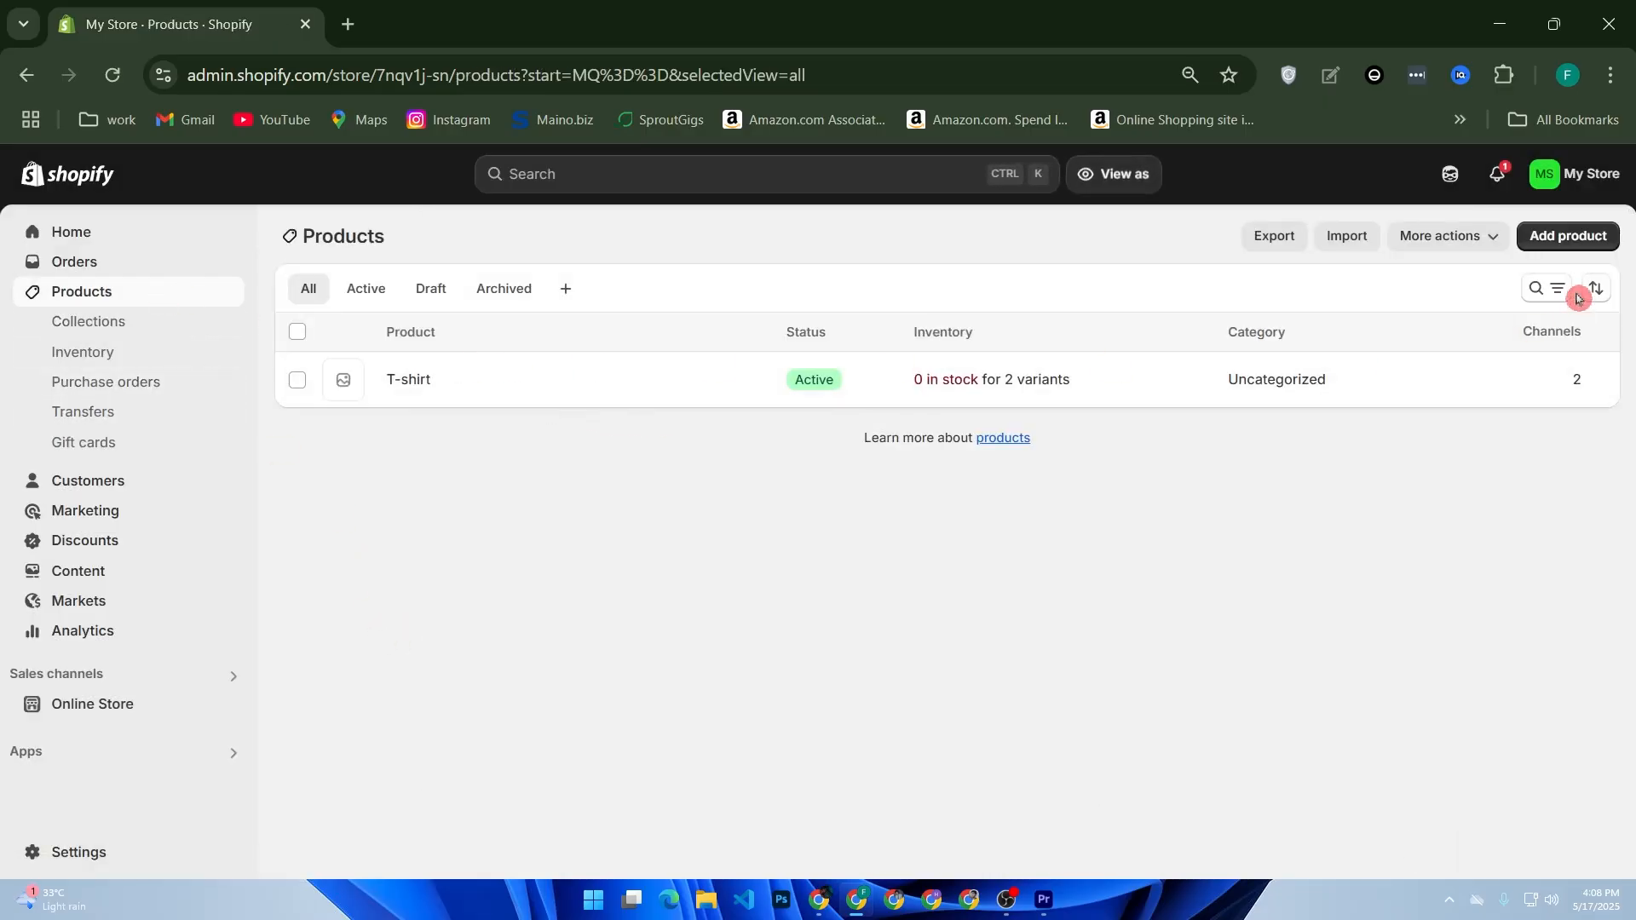
{"action": "left_click", "coordinate": [1547, 240]}
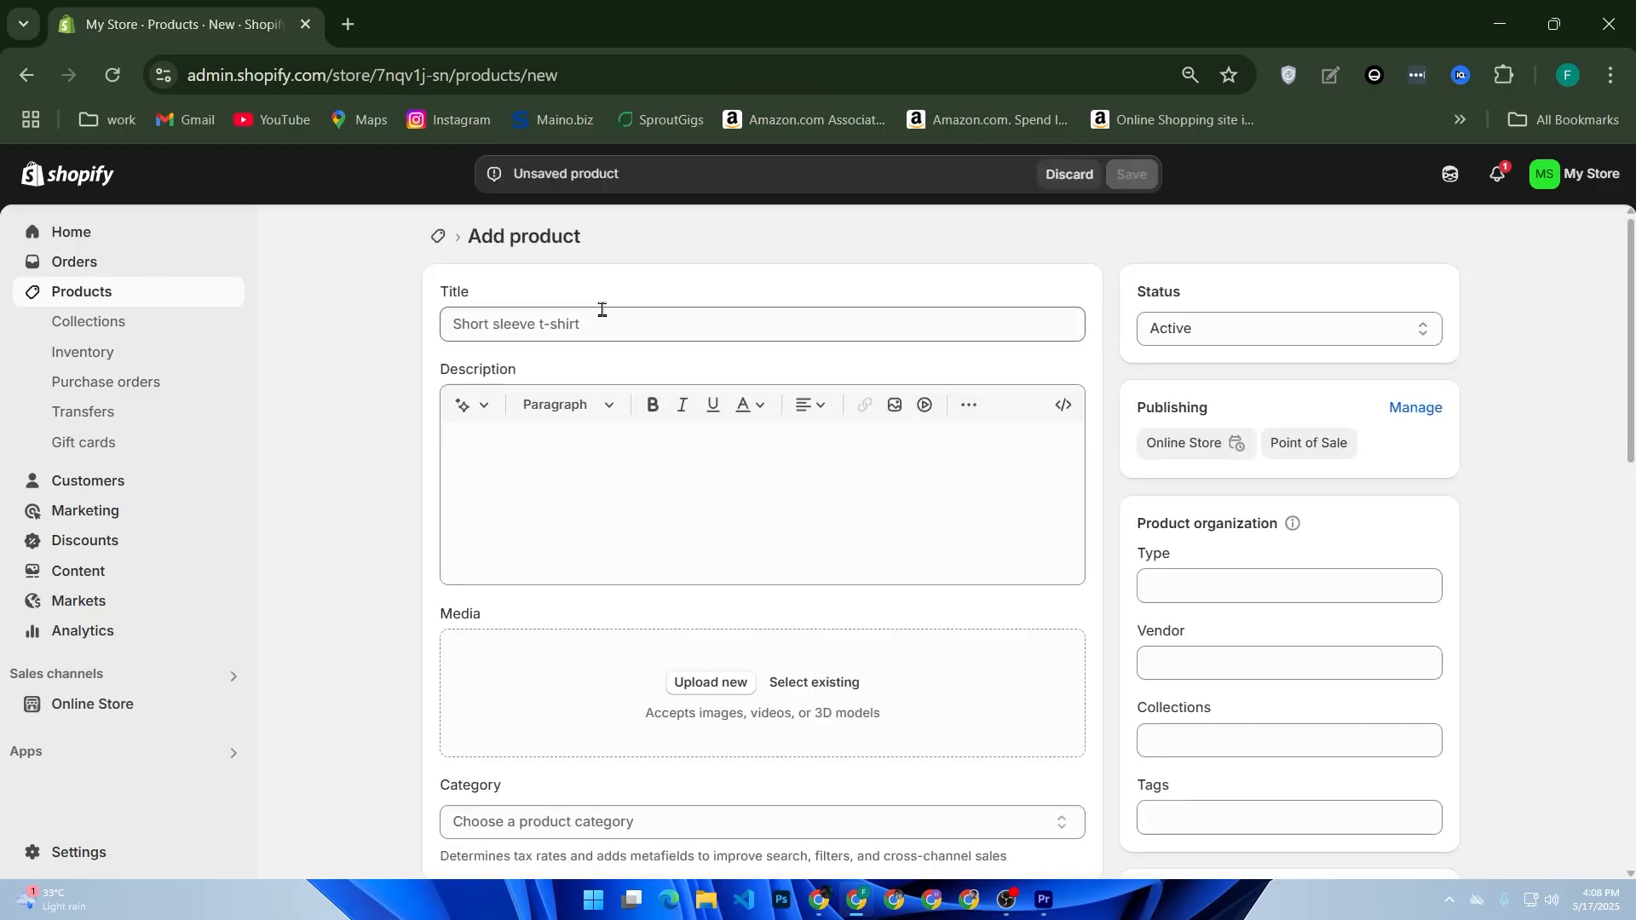
{"action": "left_click", "coordinate": [592, 319]}
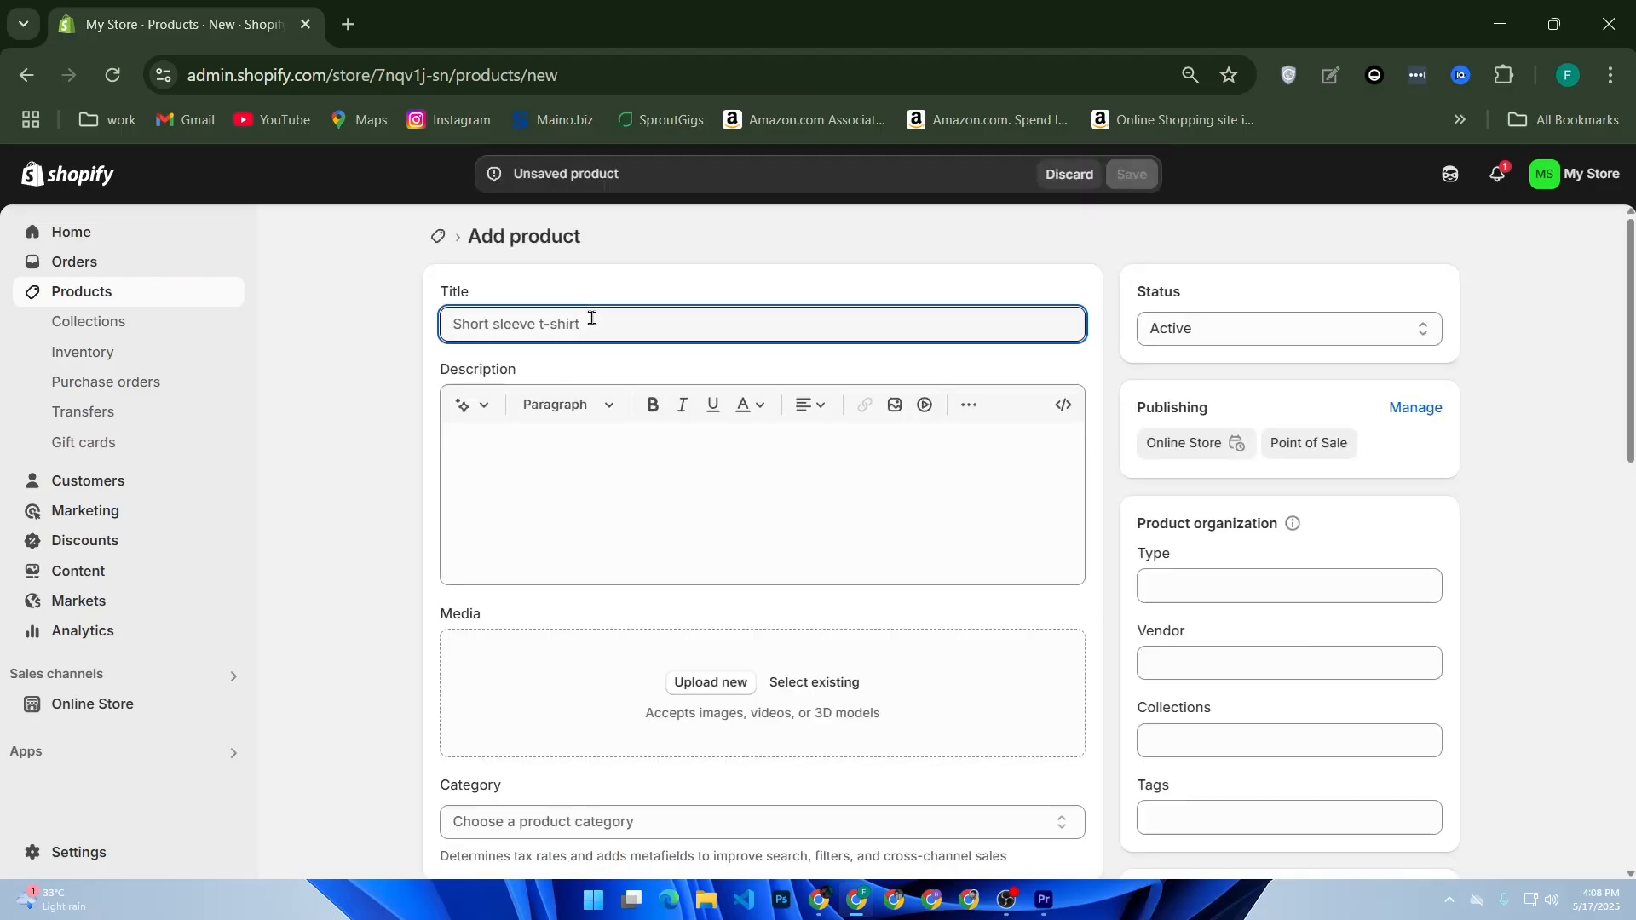
{"action": "type", "text": "S"}
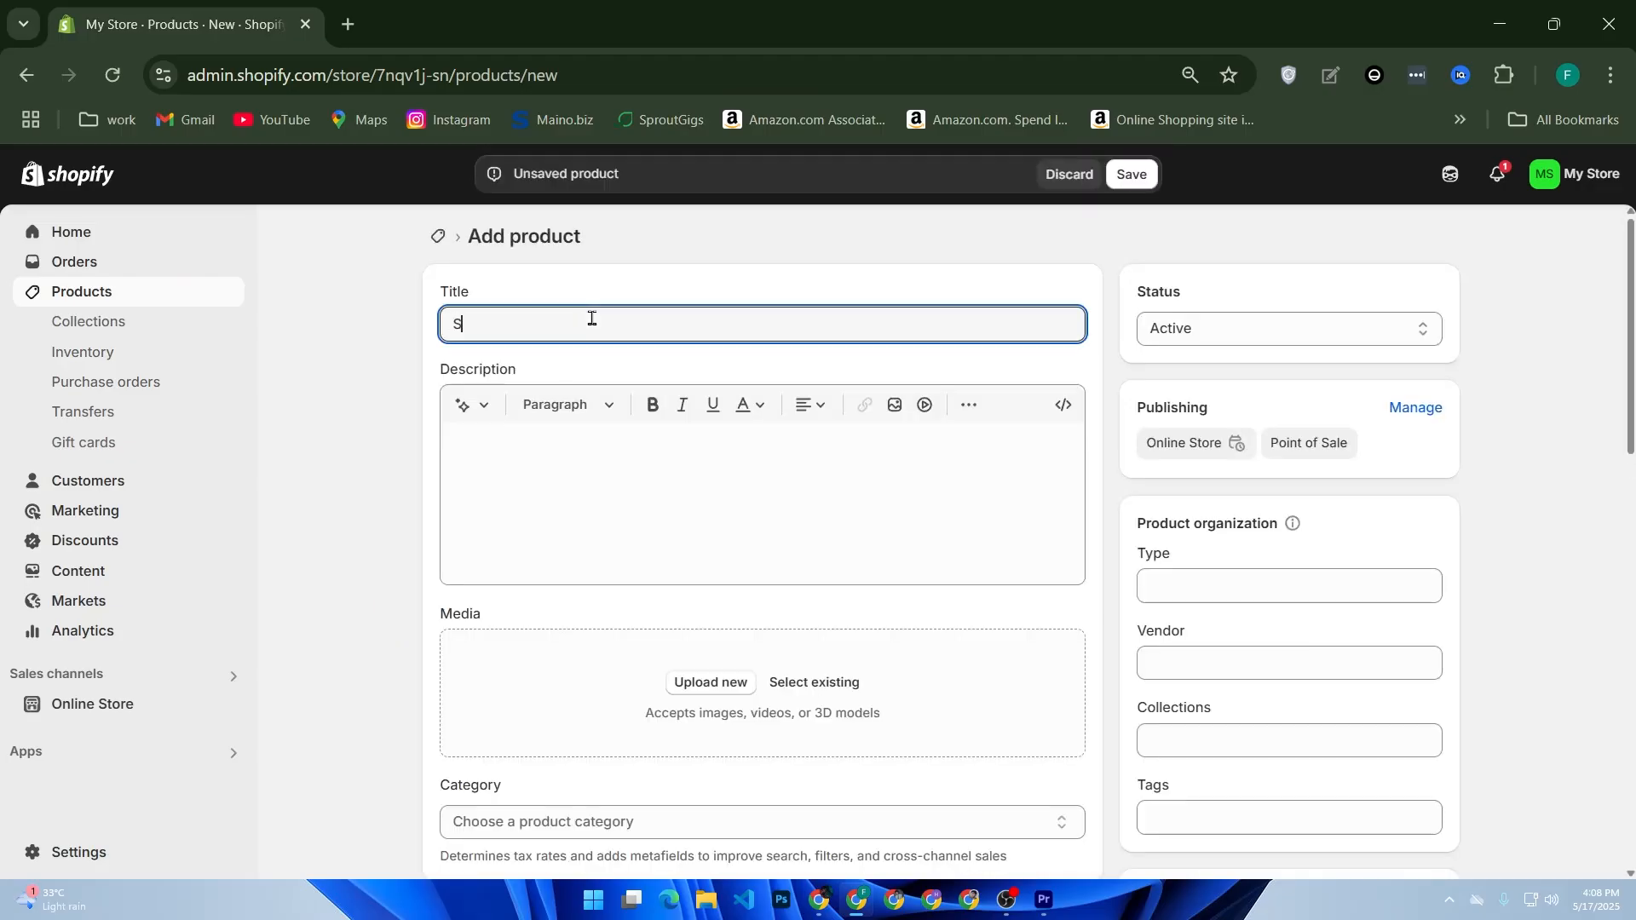
{"action": "type", "text": "tylish snekker"}
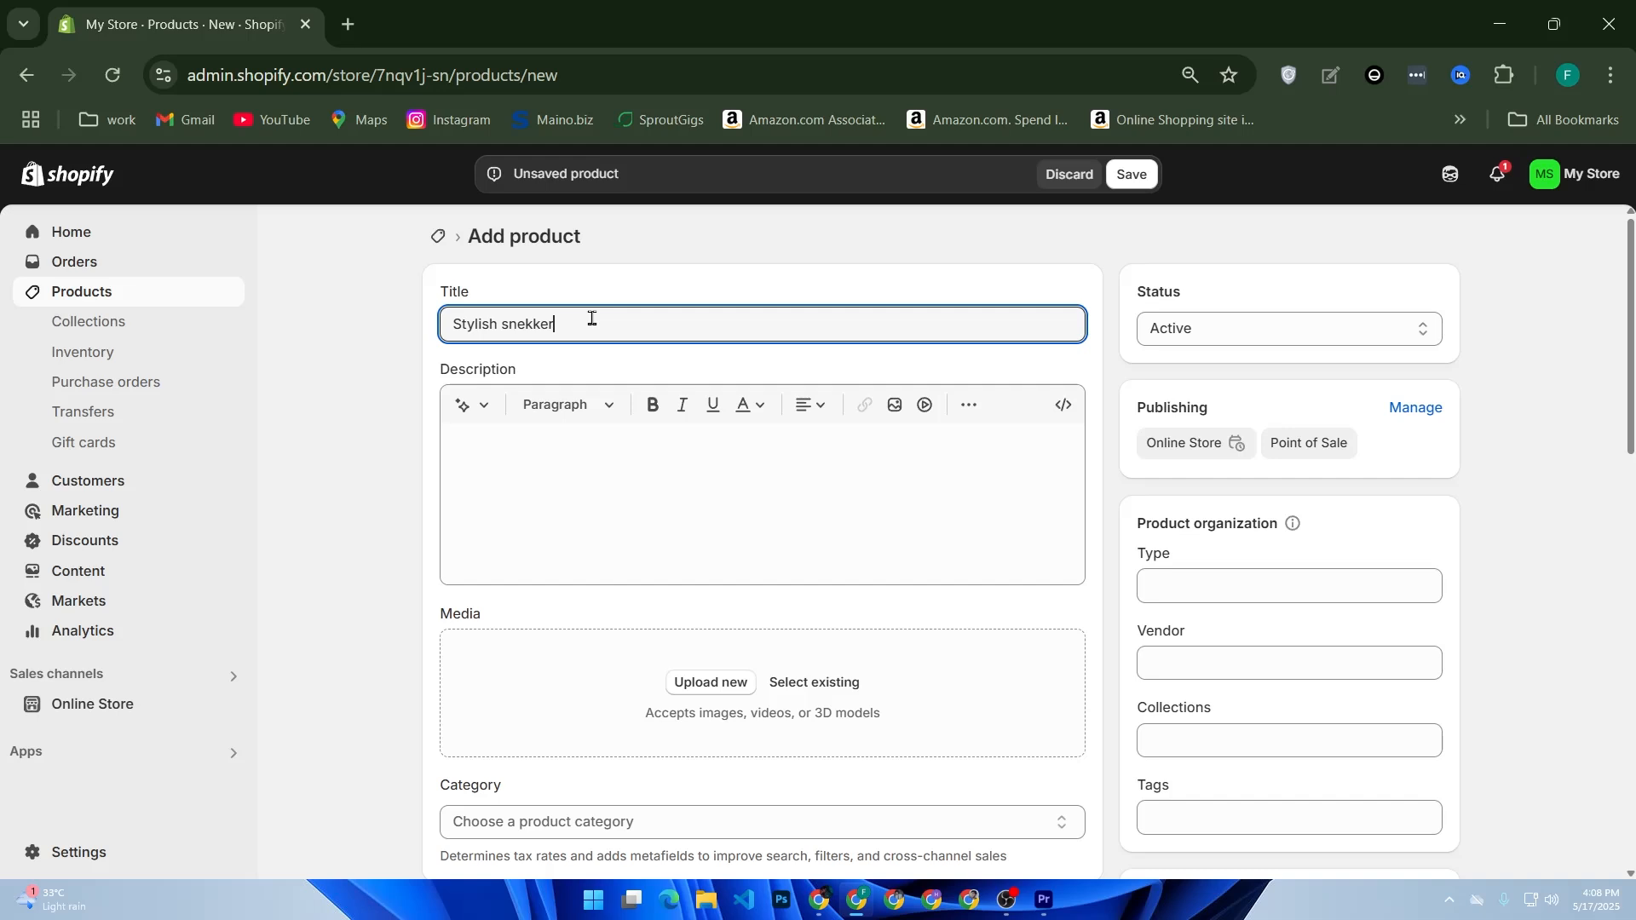
Step: Search Google for "sneakers" in a new browser tab and show the image results
{"action": "left_click", "coordinate": [347, 24]}
{"action": "left_click", "coordinate": [654, 458]}
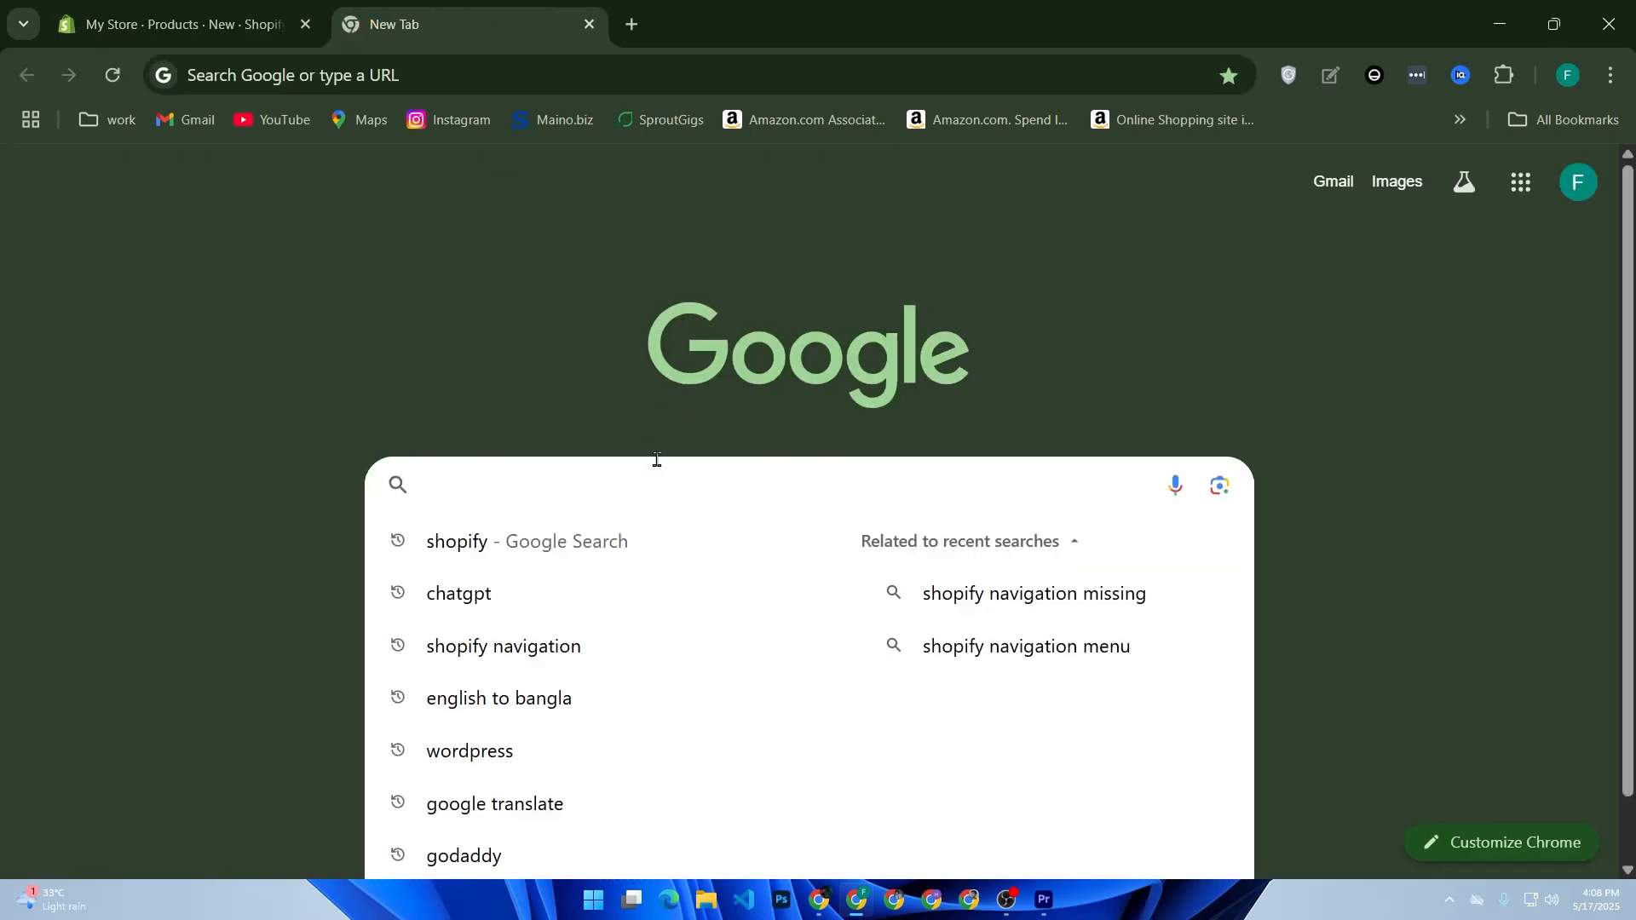
{"action": "left_click", "coordinate": [658, 465]}
{"action": "type", "text": "sne"}
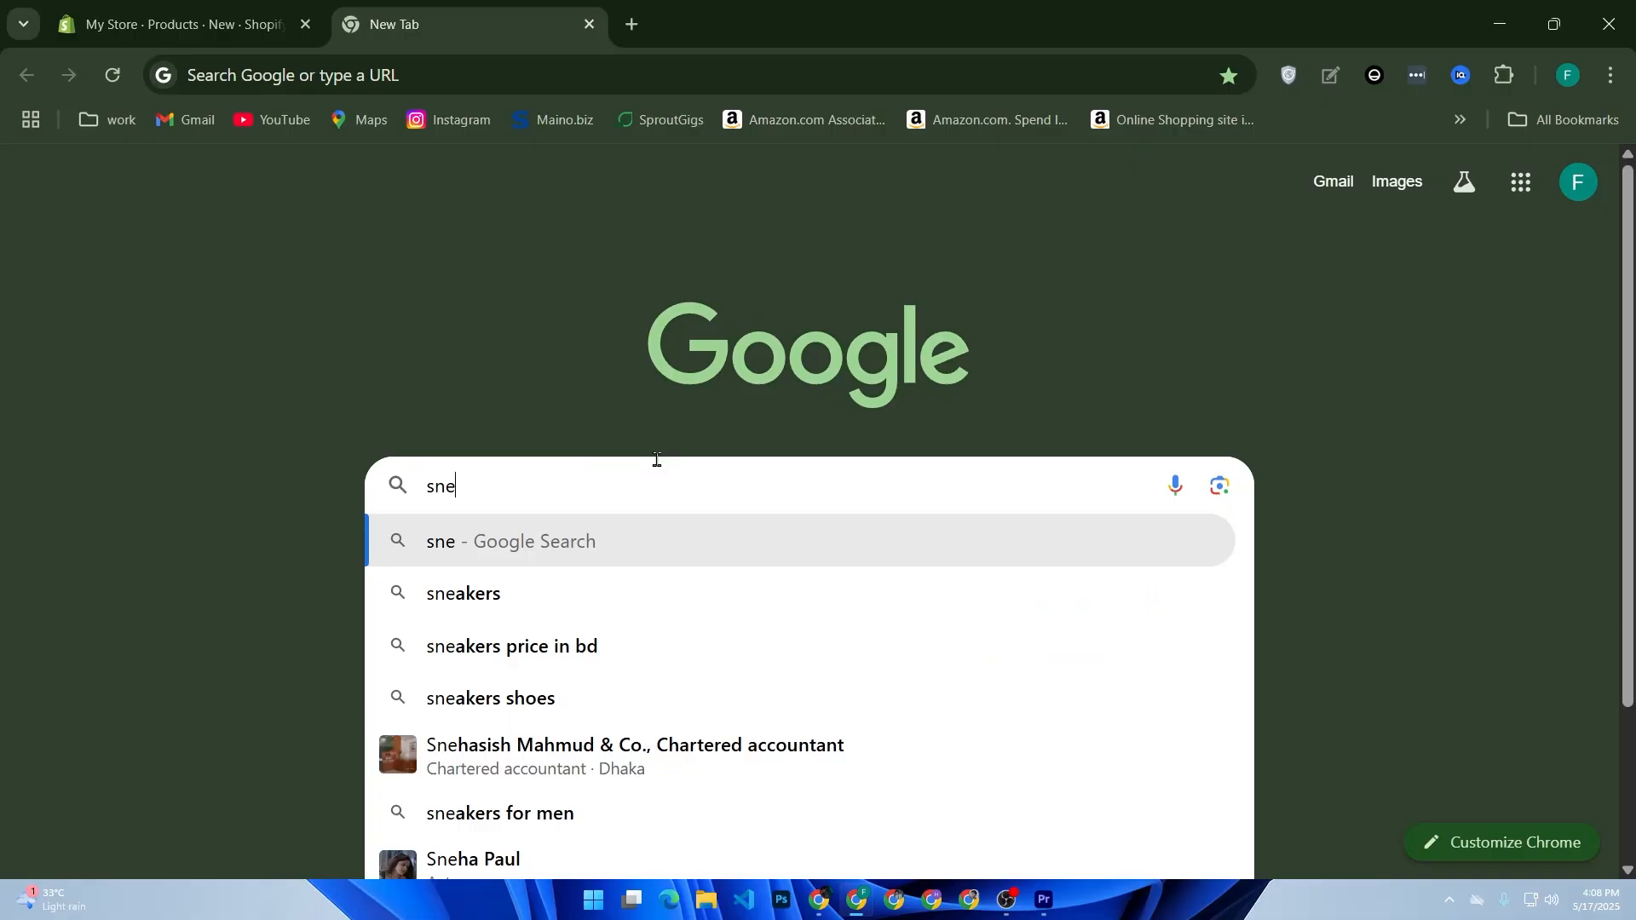
{"action": "key", "text": "Down"}
{"action": "key", "text": "Return"}
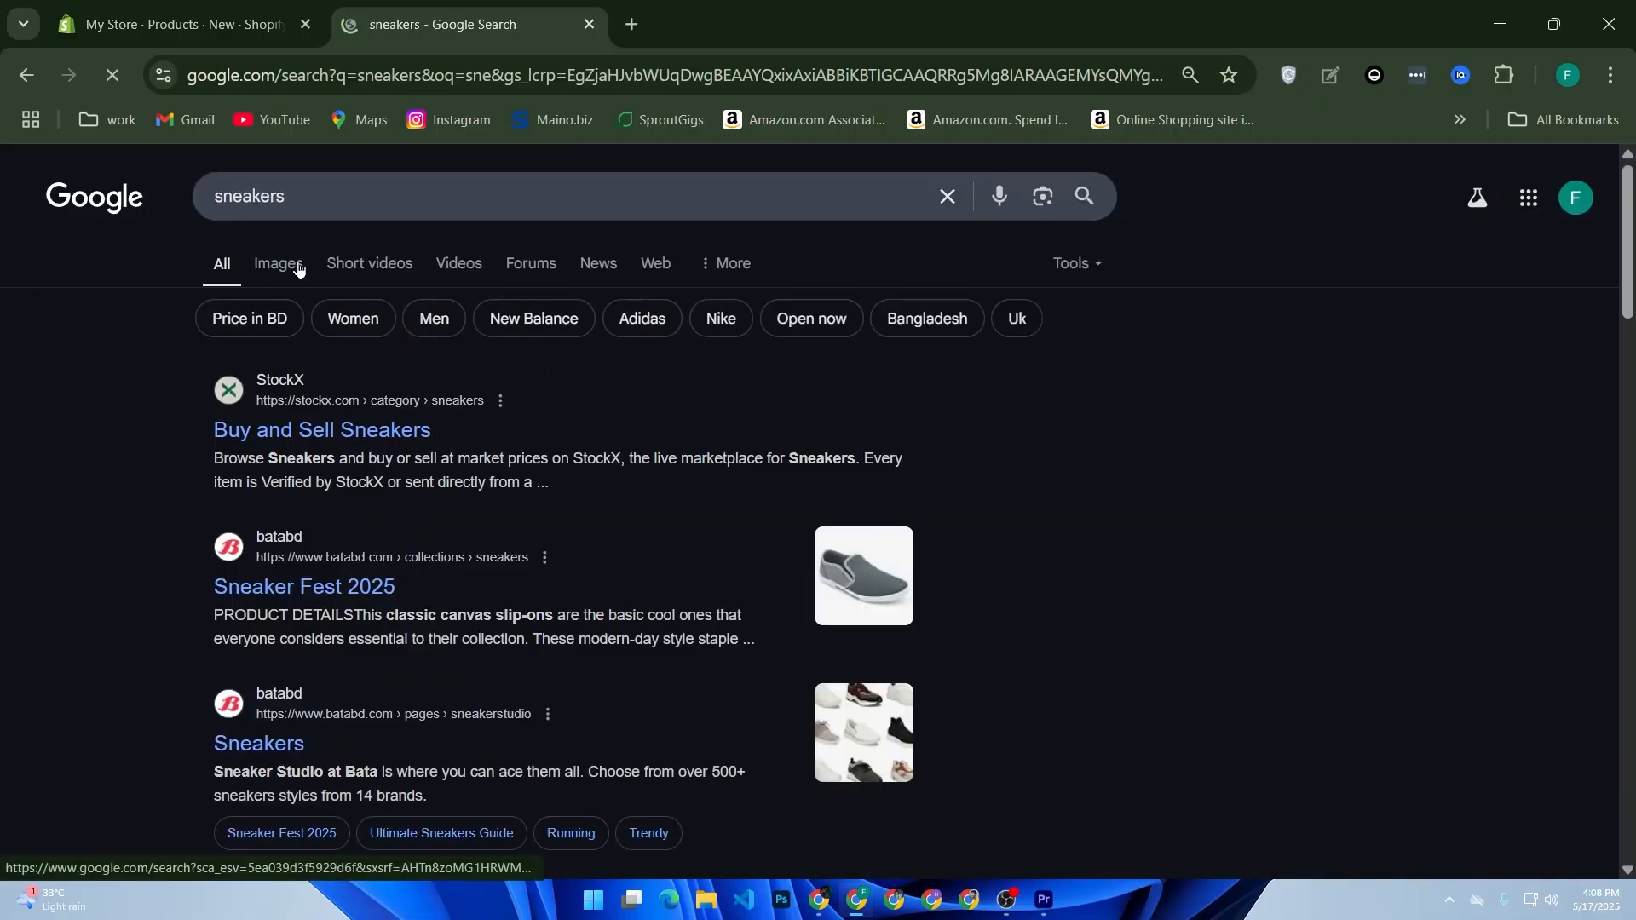
{"action": "left_click", "coordinate": [299, 267]}
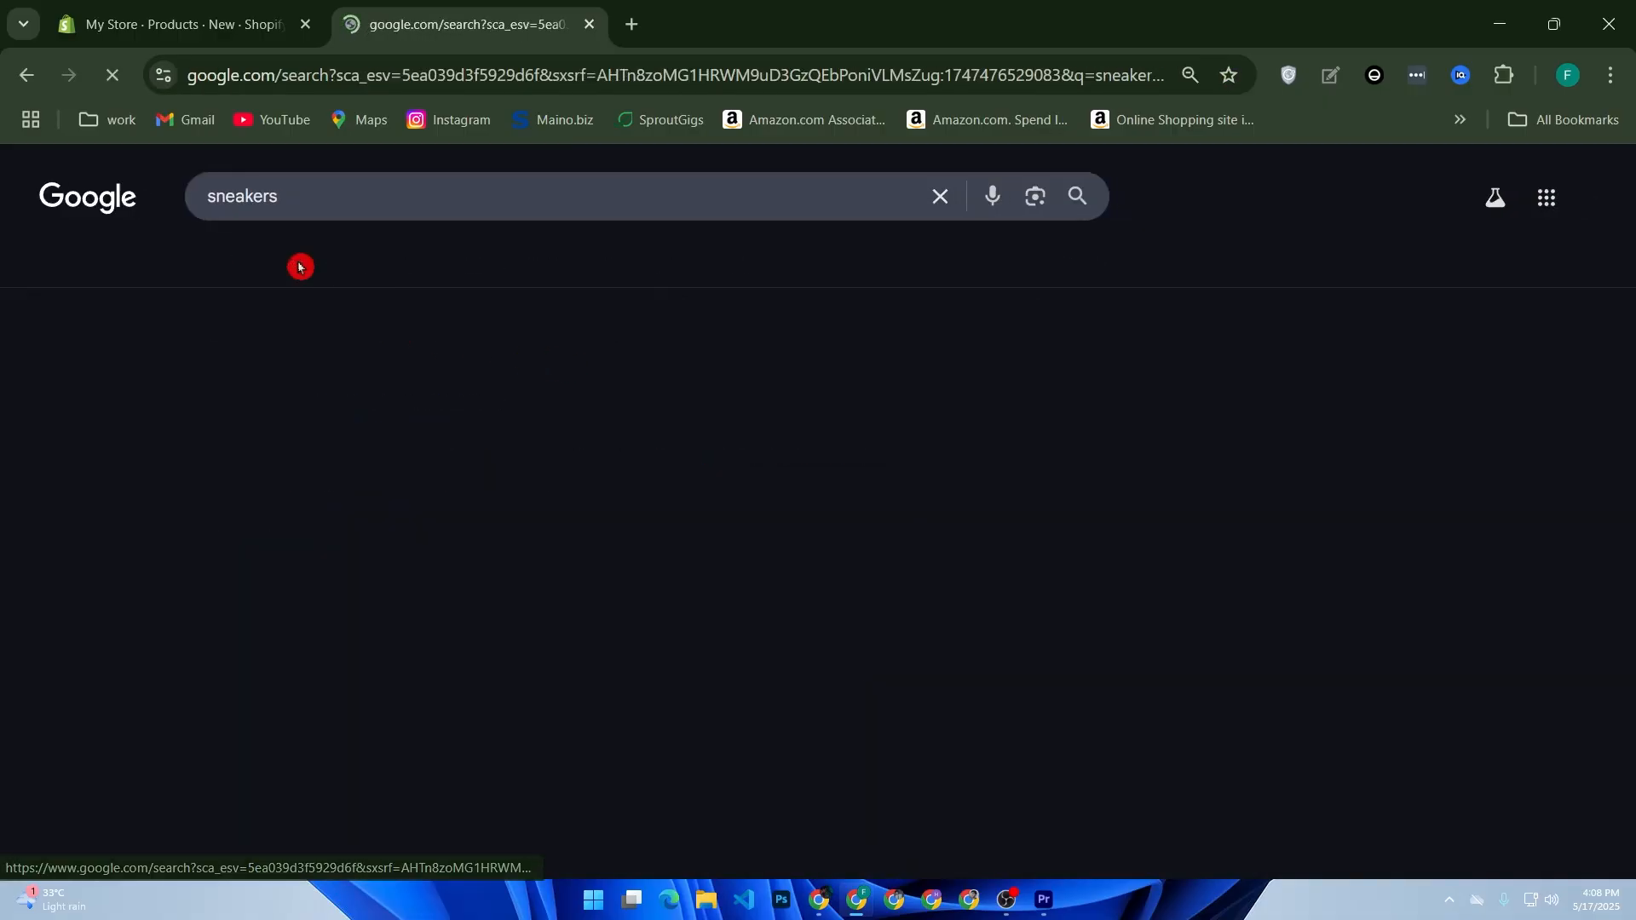
Step: Save the Daraz.com image of the white striped sneakers to the Downloads folder as a JPEG under its suggested name
{"action": "left_click", "coordinate": [349, 486]}
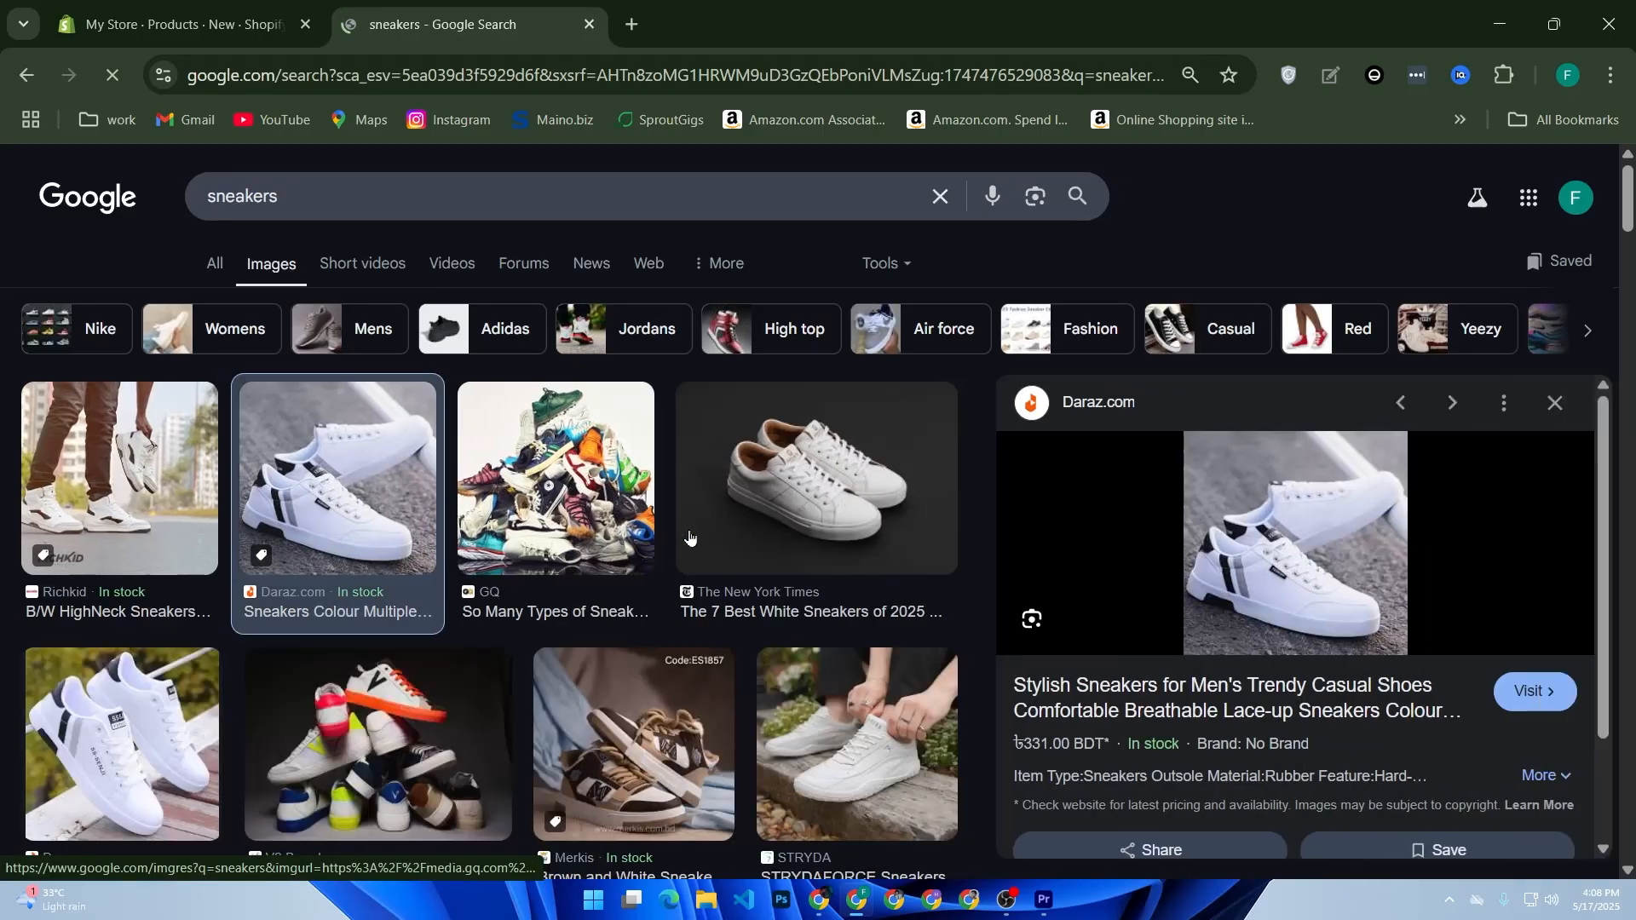
{"action": "right_click", "coordinate": [1259, 562]}
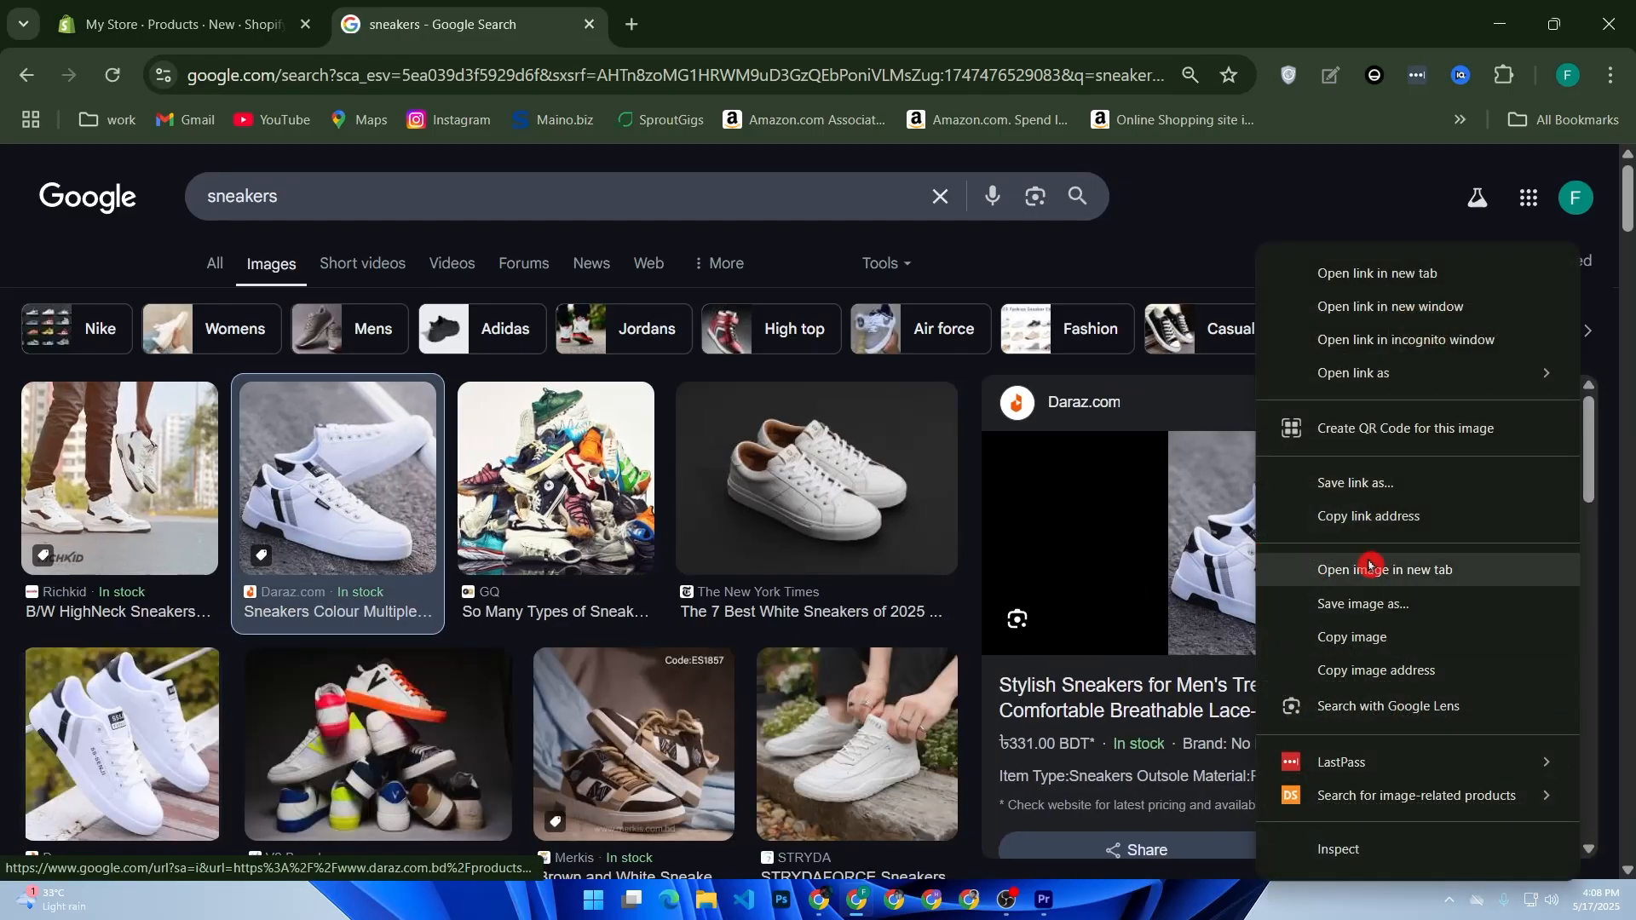
{"action": "left_click", "coordinate": [1387, 604]}
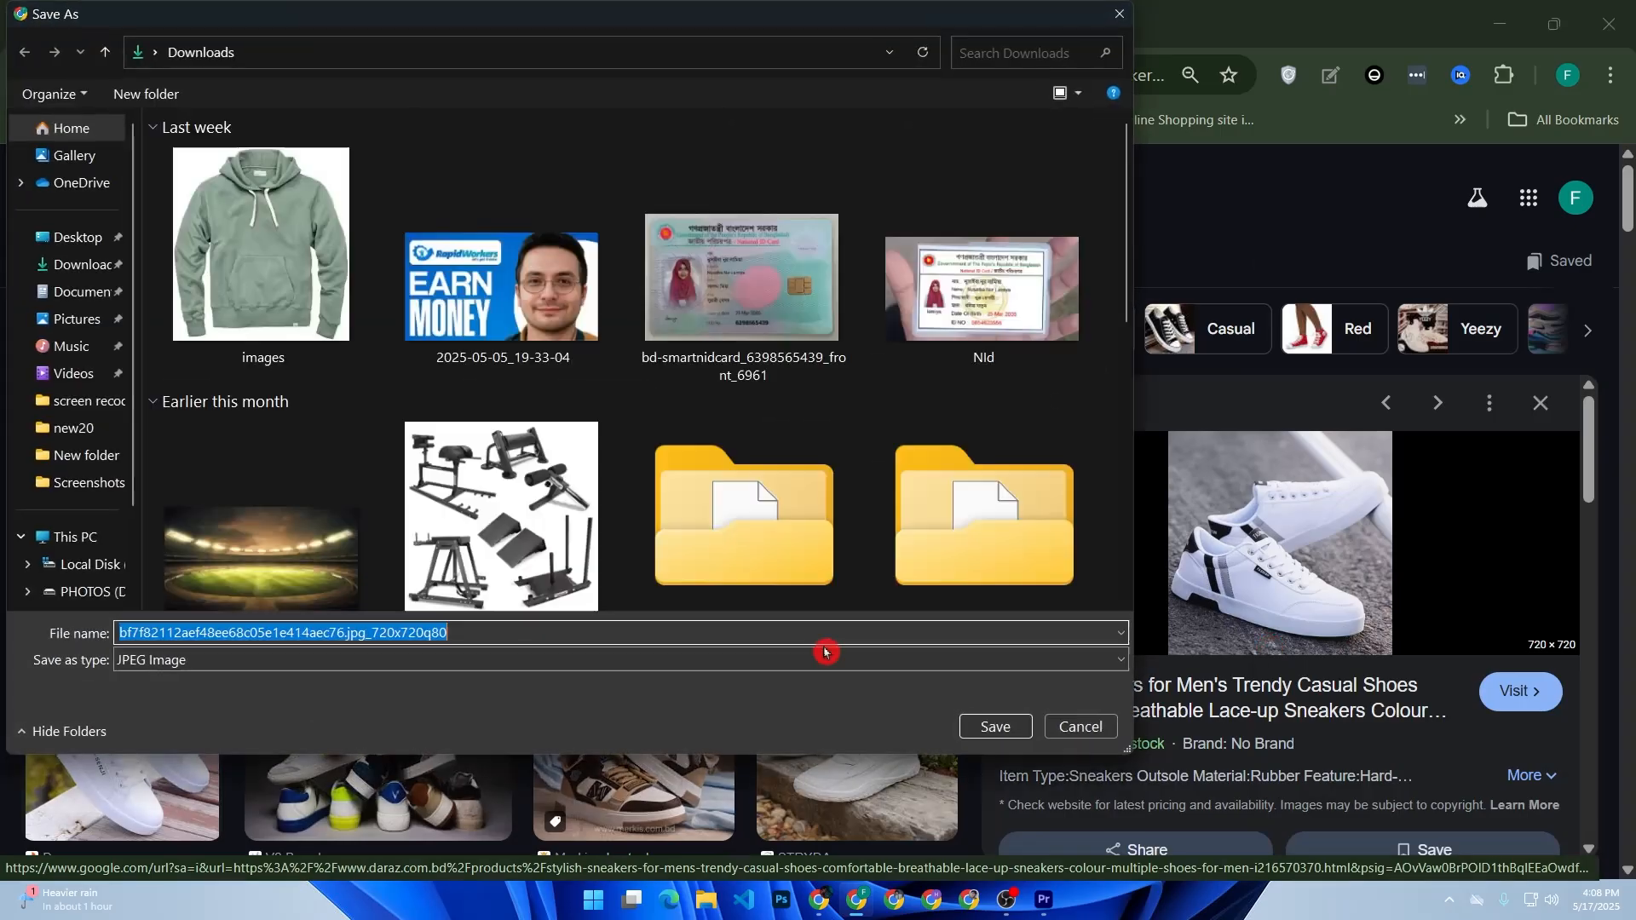
{"action": "left_click", "coordinate": [981, 726]}
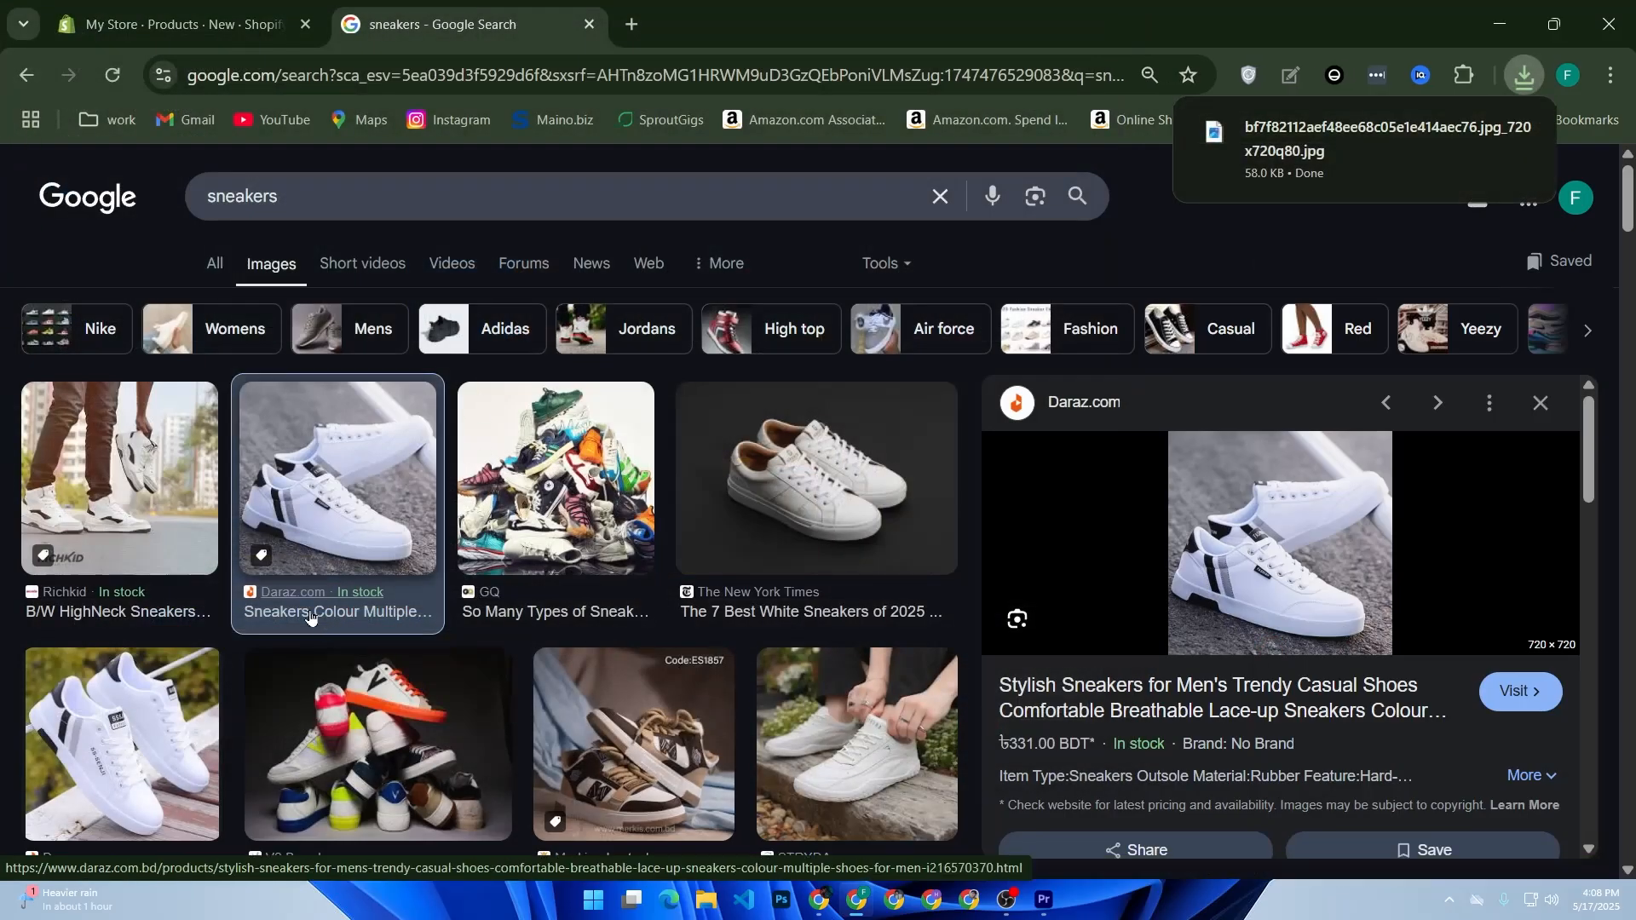
Step: Return to the unsaved Shopify product and correct its title to "Stylish Sneaker"
{"action": "left_click", "coordinate": [208, 23]}
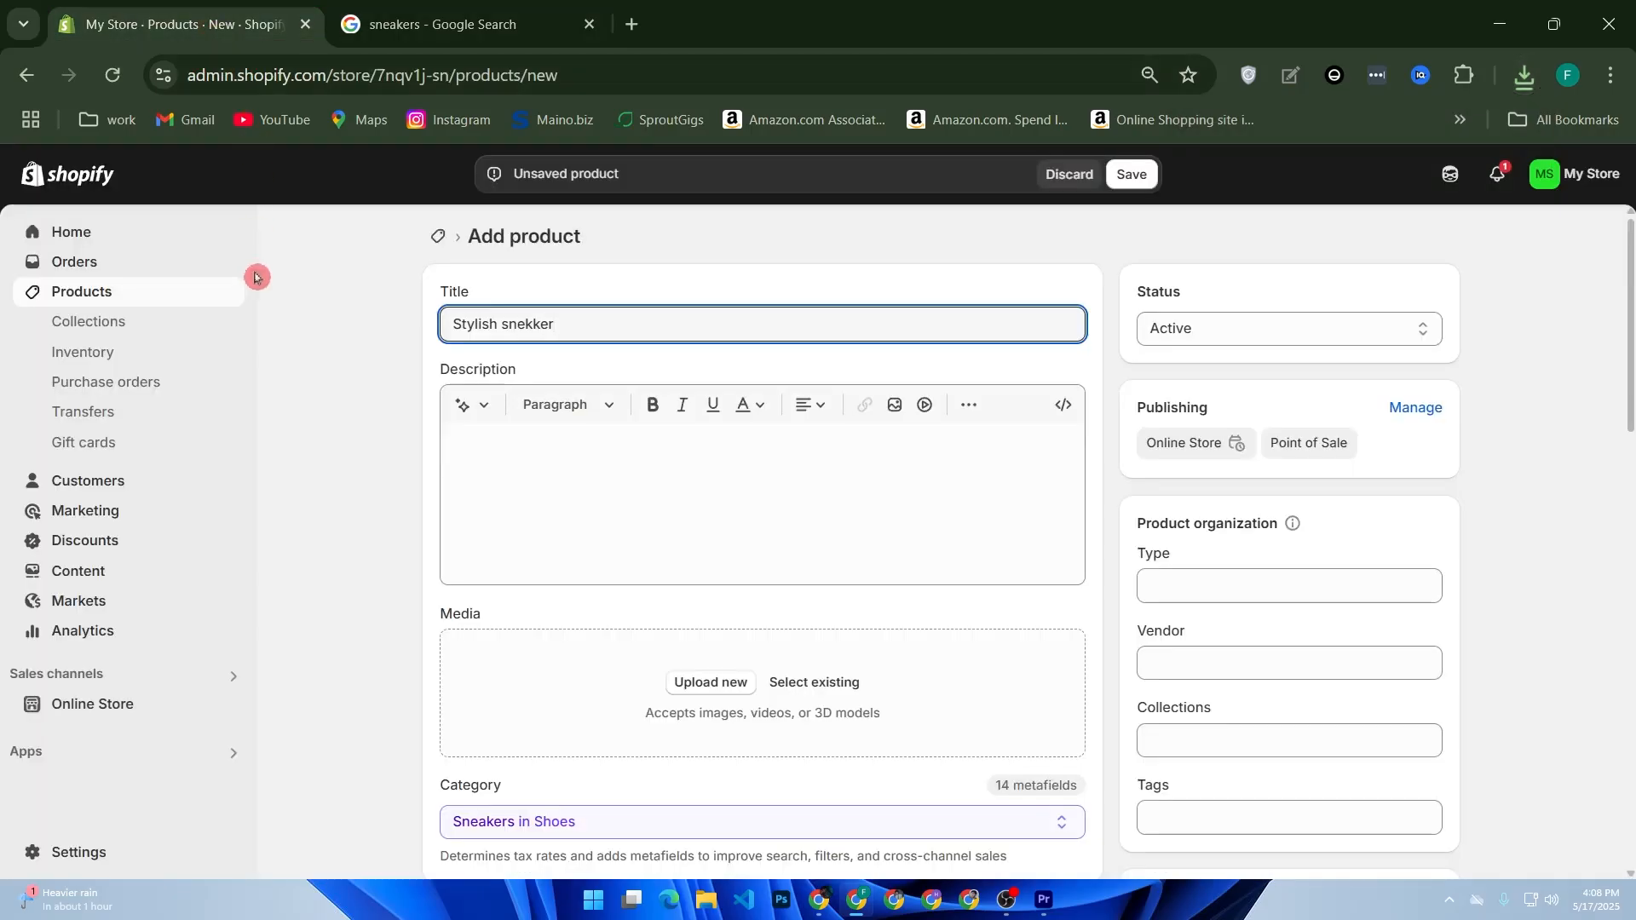
{"action": "left_click", "coordinate": [401, 24]}
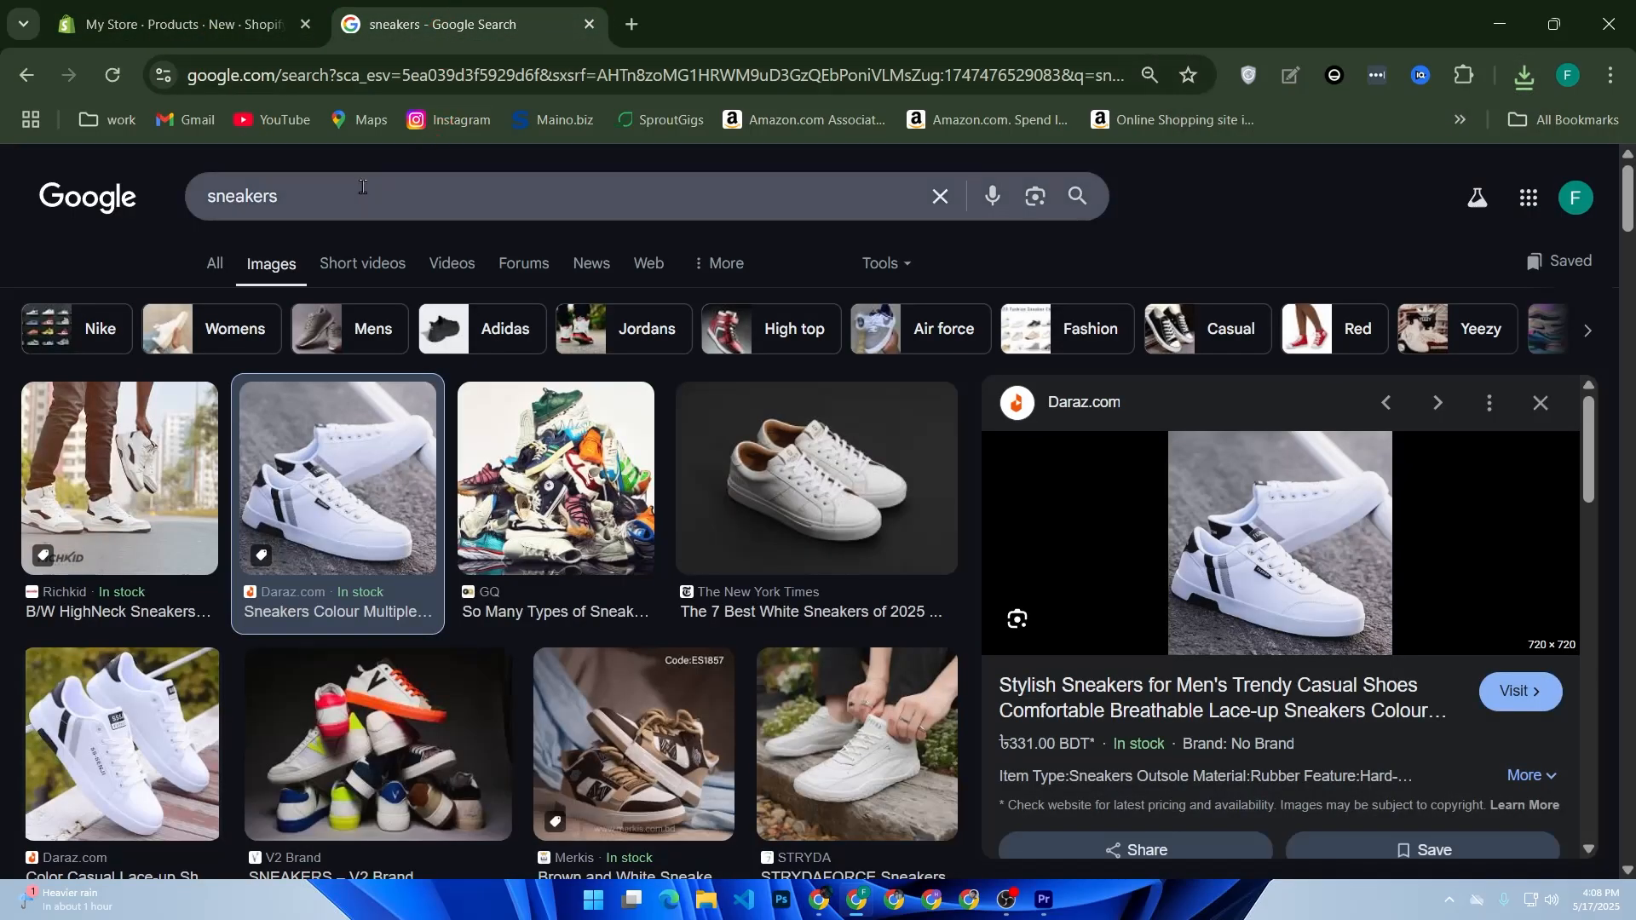
{"action": "left_click", "coordinate": [162, 24]}
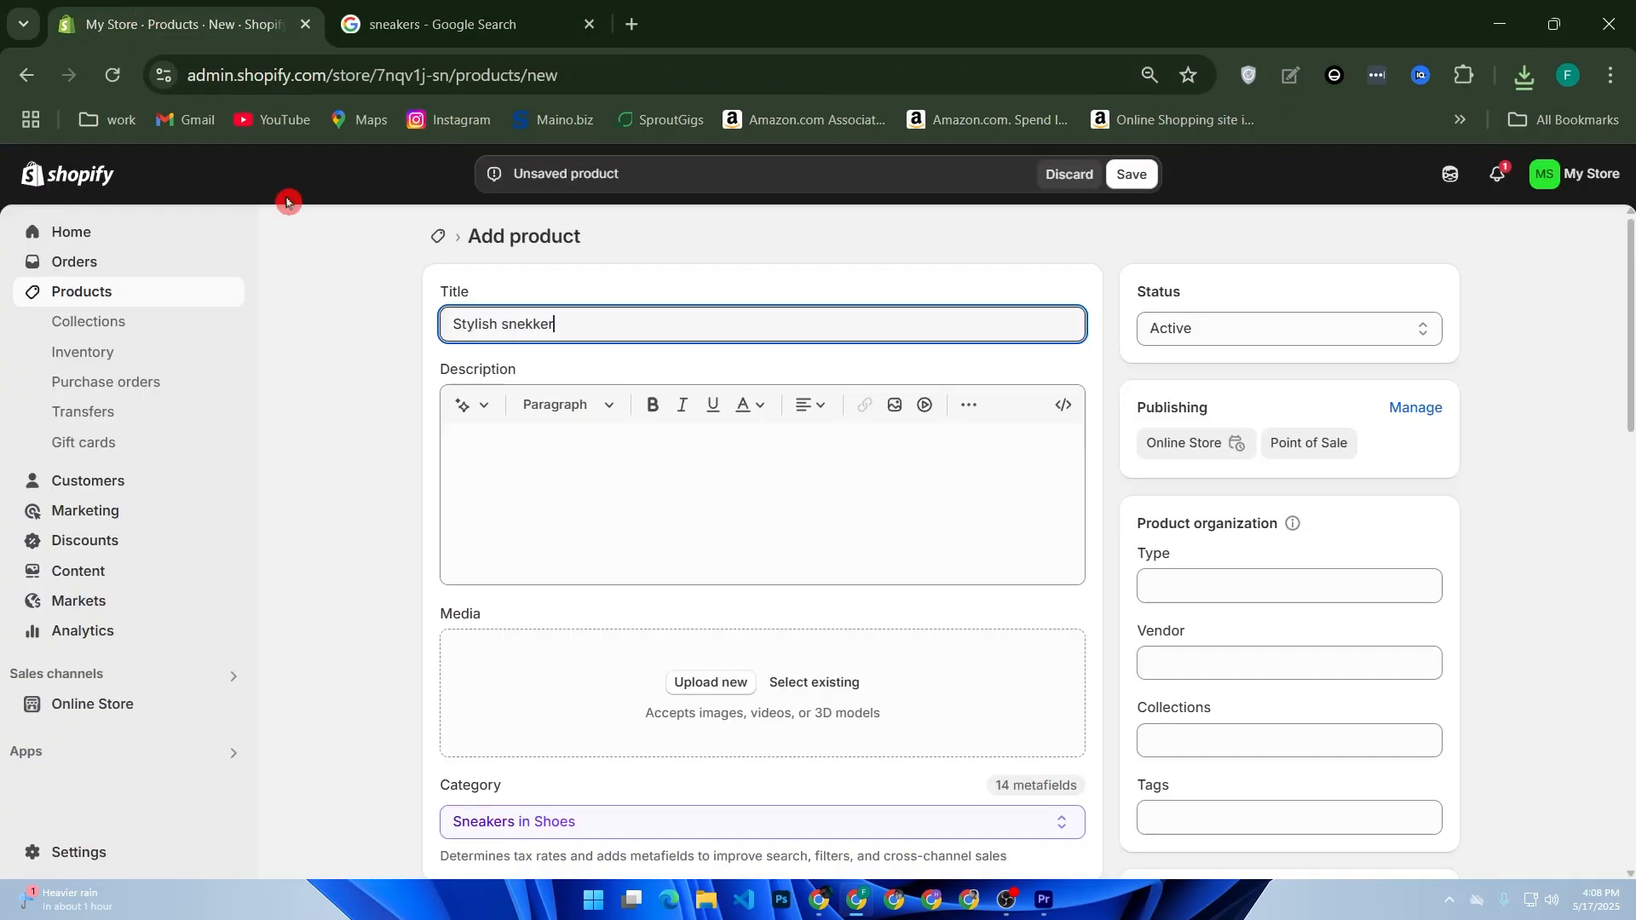
{"action": "left_click_drag", "start_coordinate": [558, 324], "coordinate": [501, 324]}
{"action": "type", "text": "sneakers"}
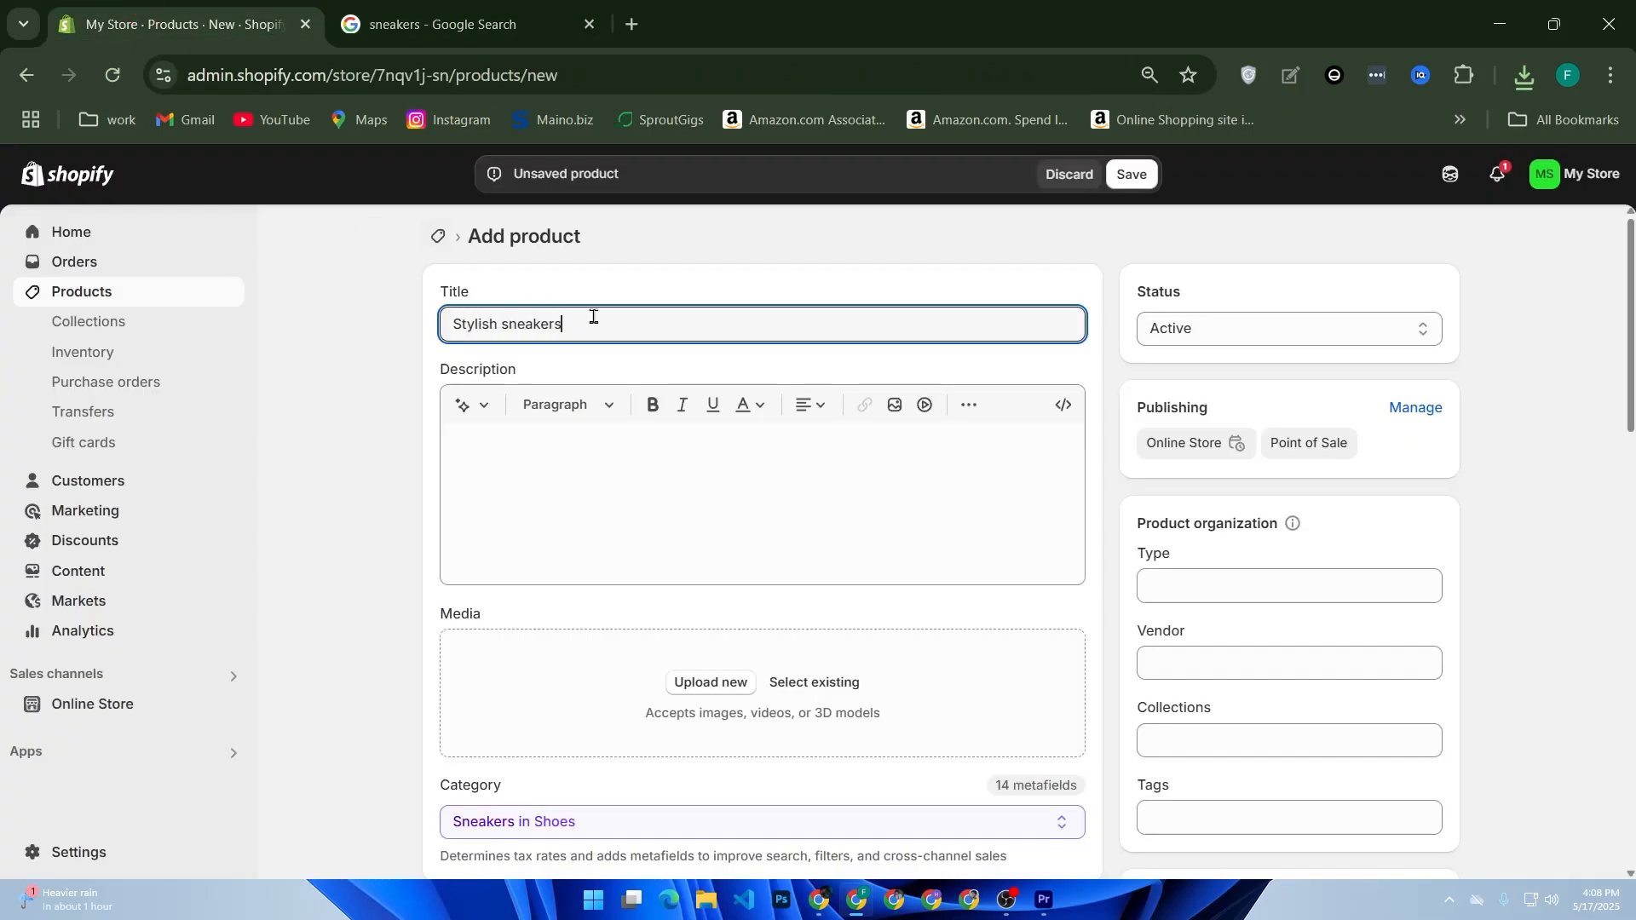
{"action": "key", "text": "BackSpace"}
{"action": "left_click", "coordinate": [510, 325]}
{"action": "key", "text": "BackSpace"}
{"action": "type", "text": "S"}
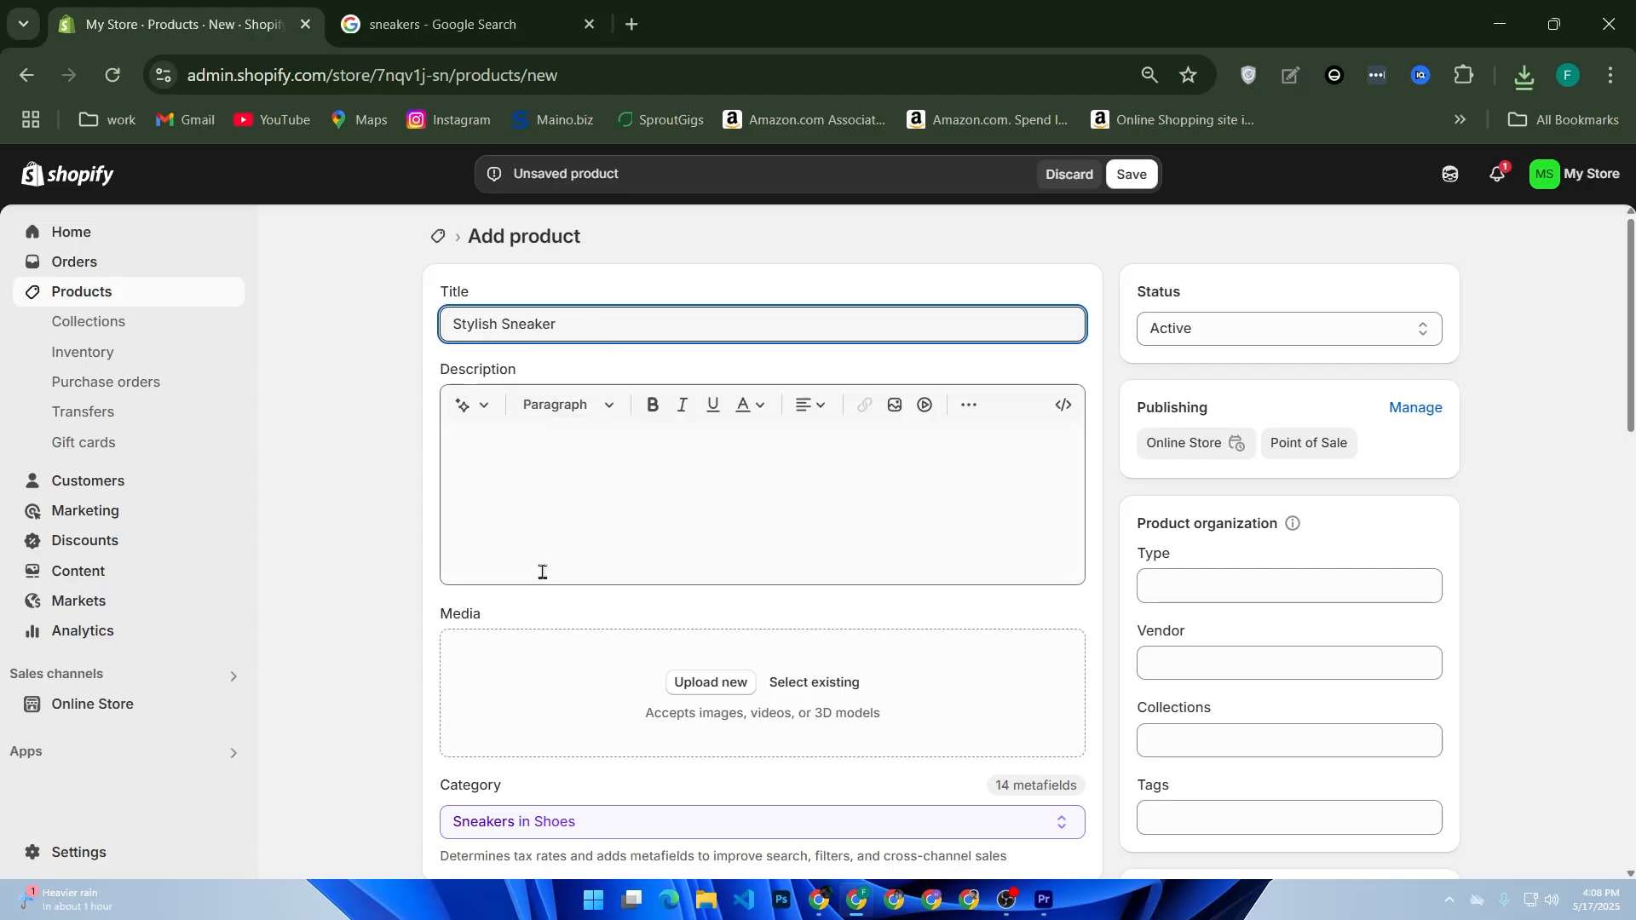
Step: Upload the downloaded sneaker image from the Downloads folder as the product's media
{"action": "scroll", "coordinate": [647, 566], "scroll_direction": "down", "scroll_amount": 2}
{"action": "left_click", "coordinate": [694, 486]}
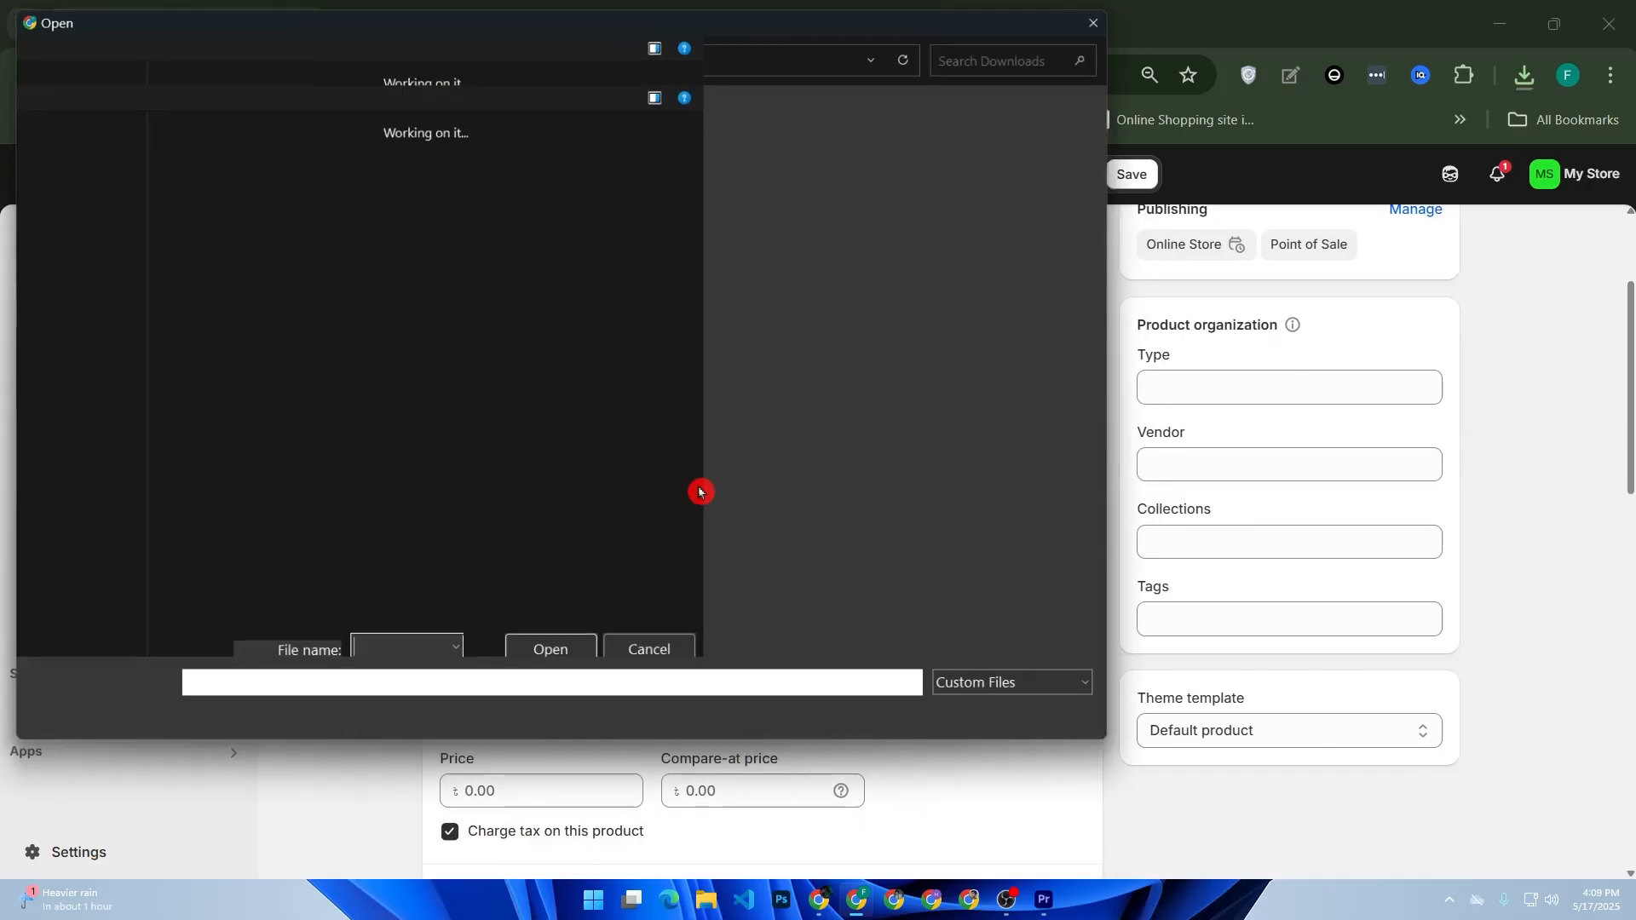
{"action": "double_click", "coordinate": [307, 274]}
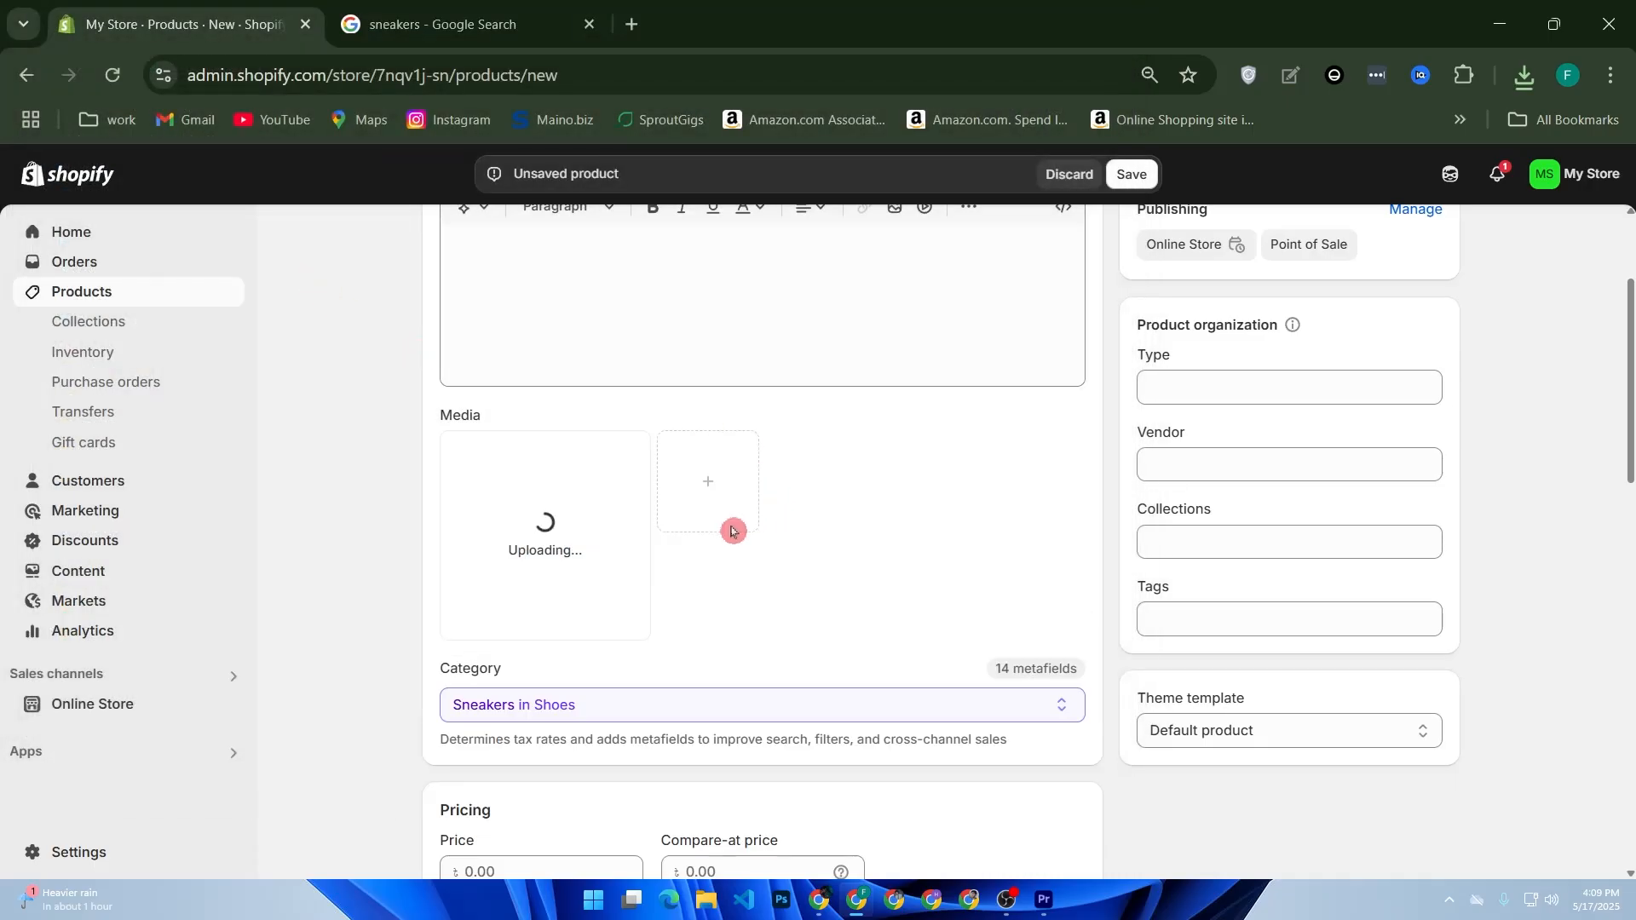
Step: Set the product's price to 5,000 and its compare-at price to 5,500
{"action": "scroll", "coordinate": [730, 529], "scroll_direction": "down", "scroll_amount": 2}
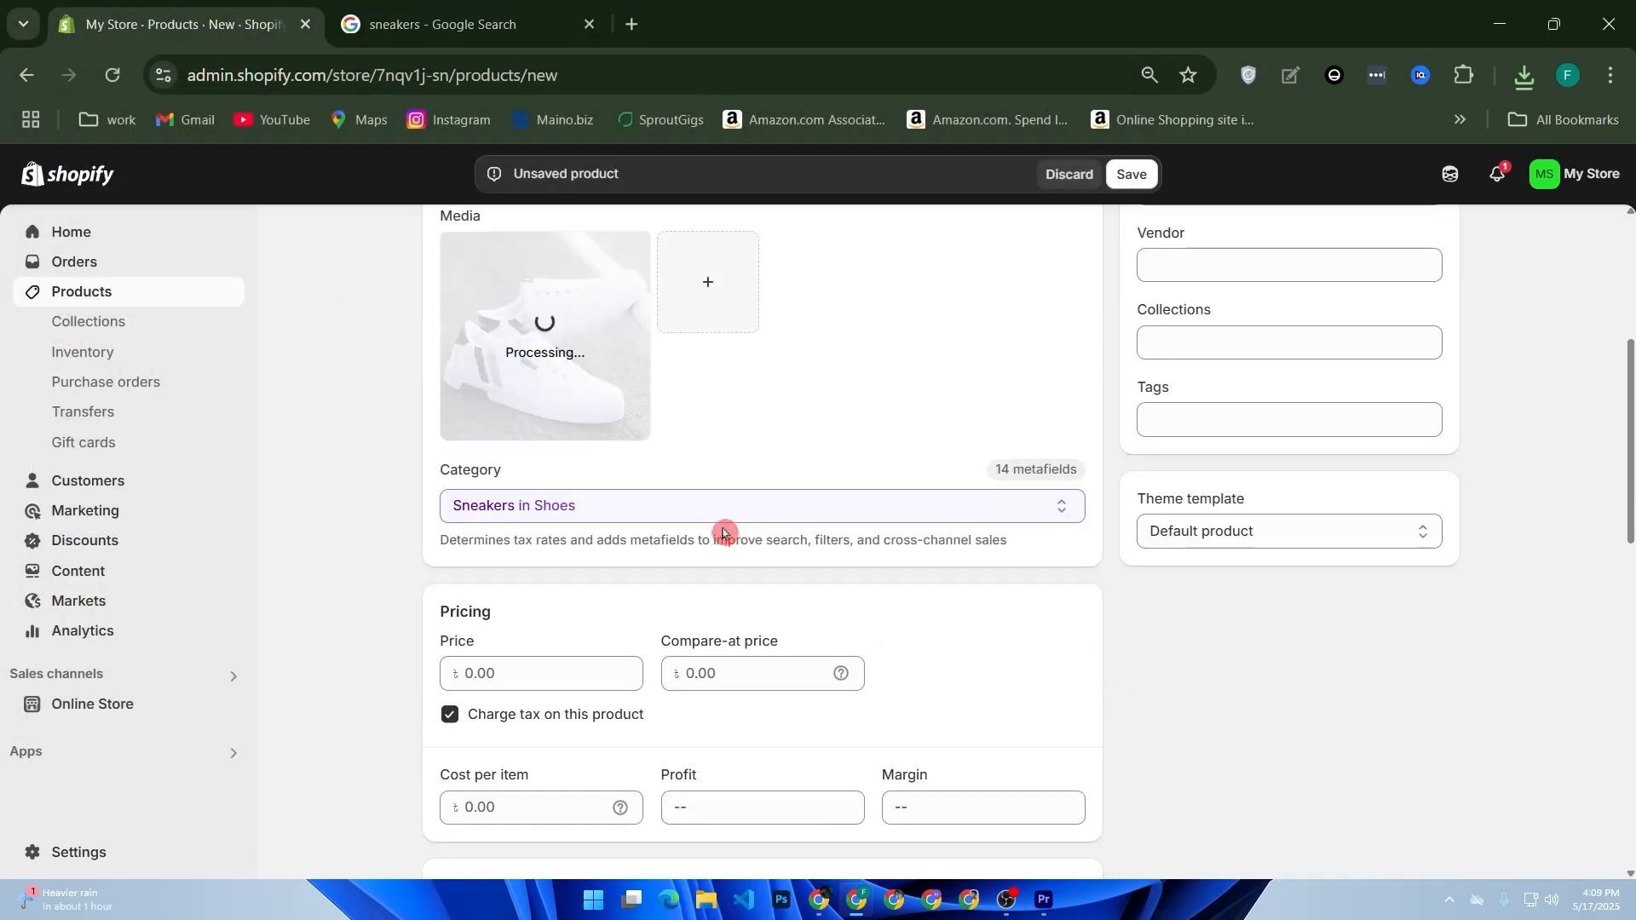
{"action": "scroll", "coordinate": [724, 534], "scroll_direction": "down", "scroll_amount": 4}
{"action": "scroll", "coordinate": [470, 439], "scroll_direction": "up", "scroll_amount": 2}
{"action": "left_click", "coordinate": [504, 472]}
{"action": "type", "text": "5"}
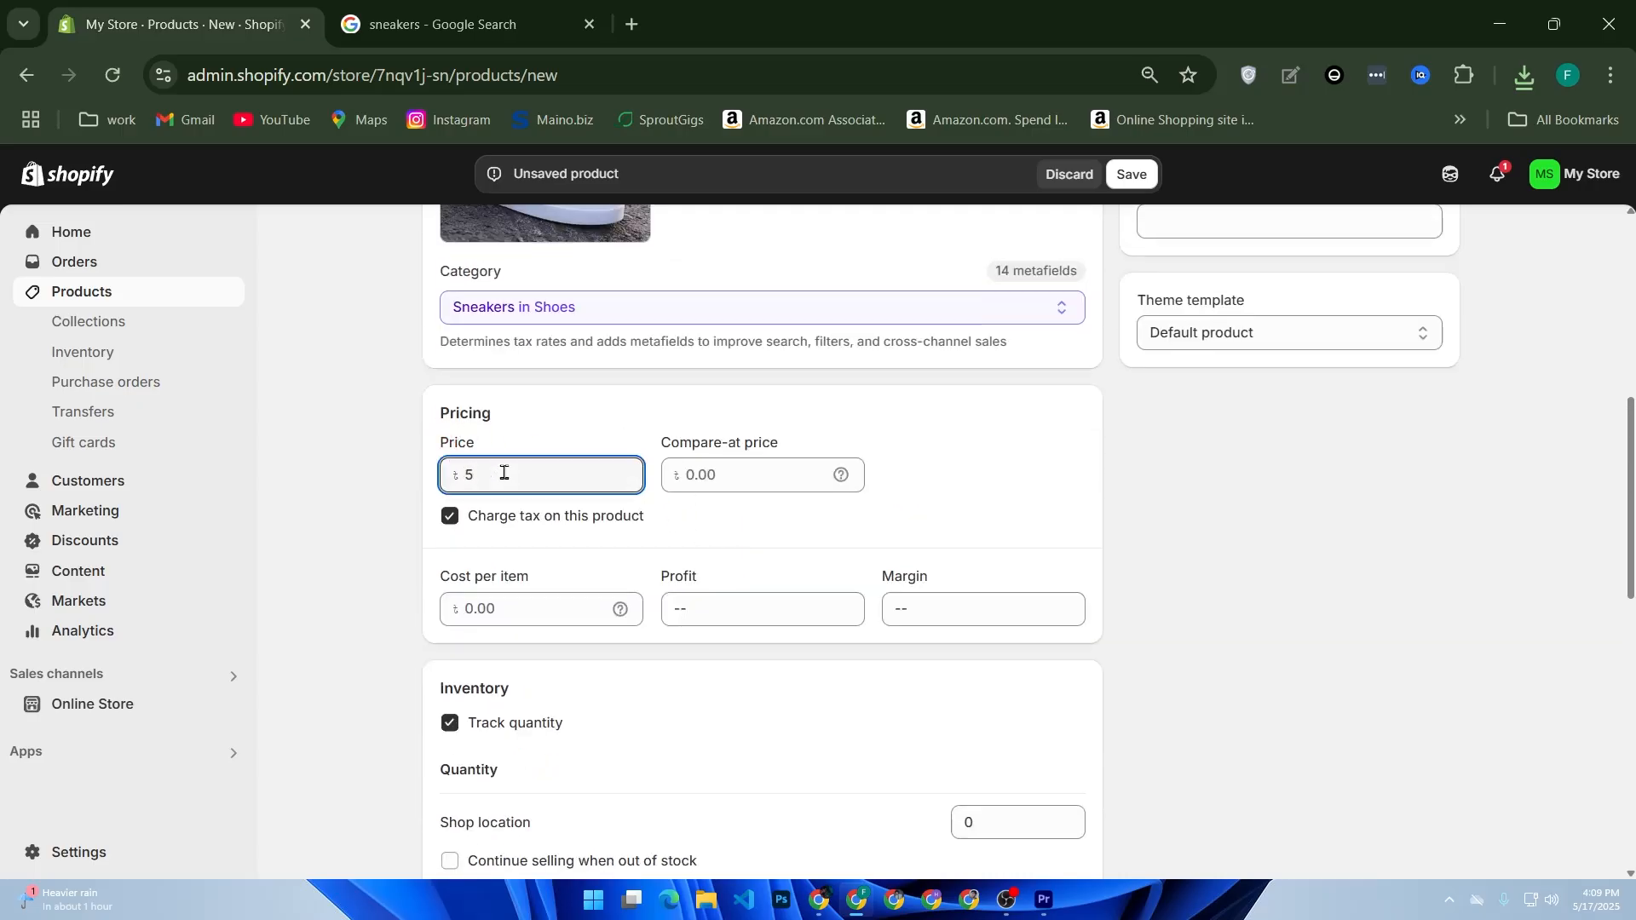
{"action": "type", "text": "000"}
{"action": "left_click", "coordinate": [681, 485]}
{"action": "type", "text": "5500"}
{"action": "left_click", "coordinate": [688, 523]}
Step: Set the inventory quantity at Shop location to 5 and allow selling to continue when out of stock
{"action": "scroll", "coordinate": [520, 596], "scroll_direction": "down", "scroll_amount": 2}
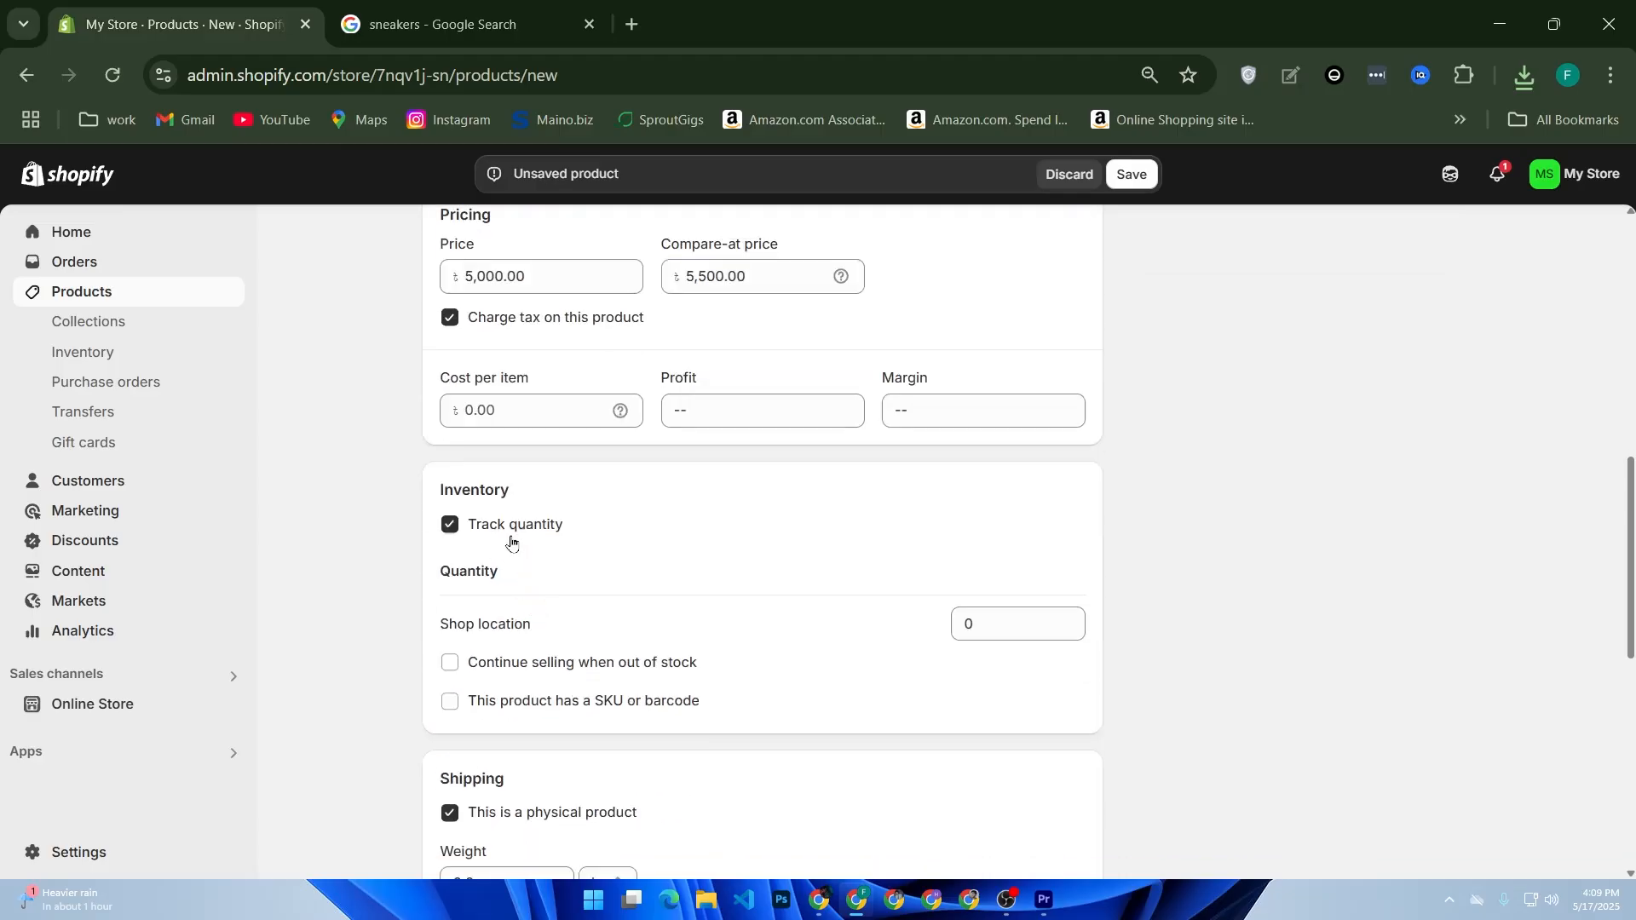
{"action": "left_click", "coordinate": [548, 558]}
{"action": "left_click", "coordinate": [564, 613]}
{"action": "left_click_drag", "start_coordinate": [1000, 630], "coordinate": [957, 625]}
{"action": "left_click", "coordinate": [1180, 620]}
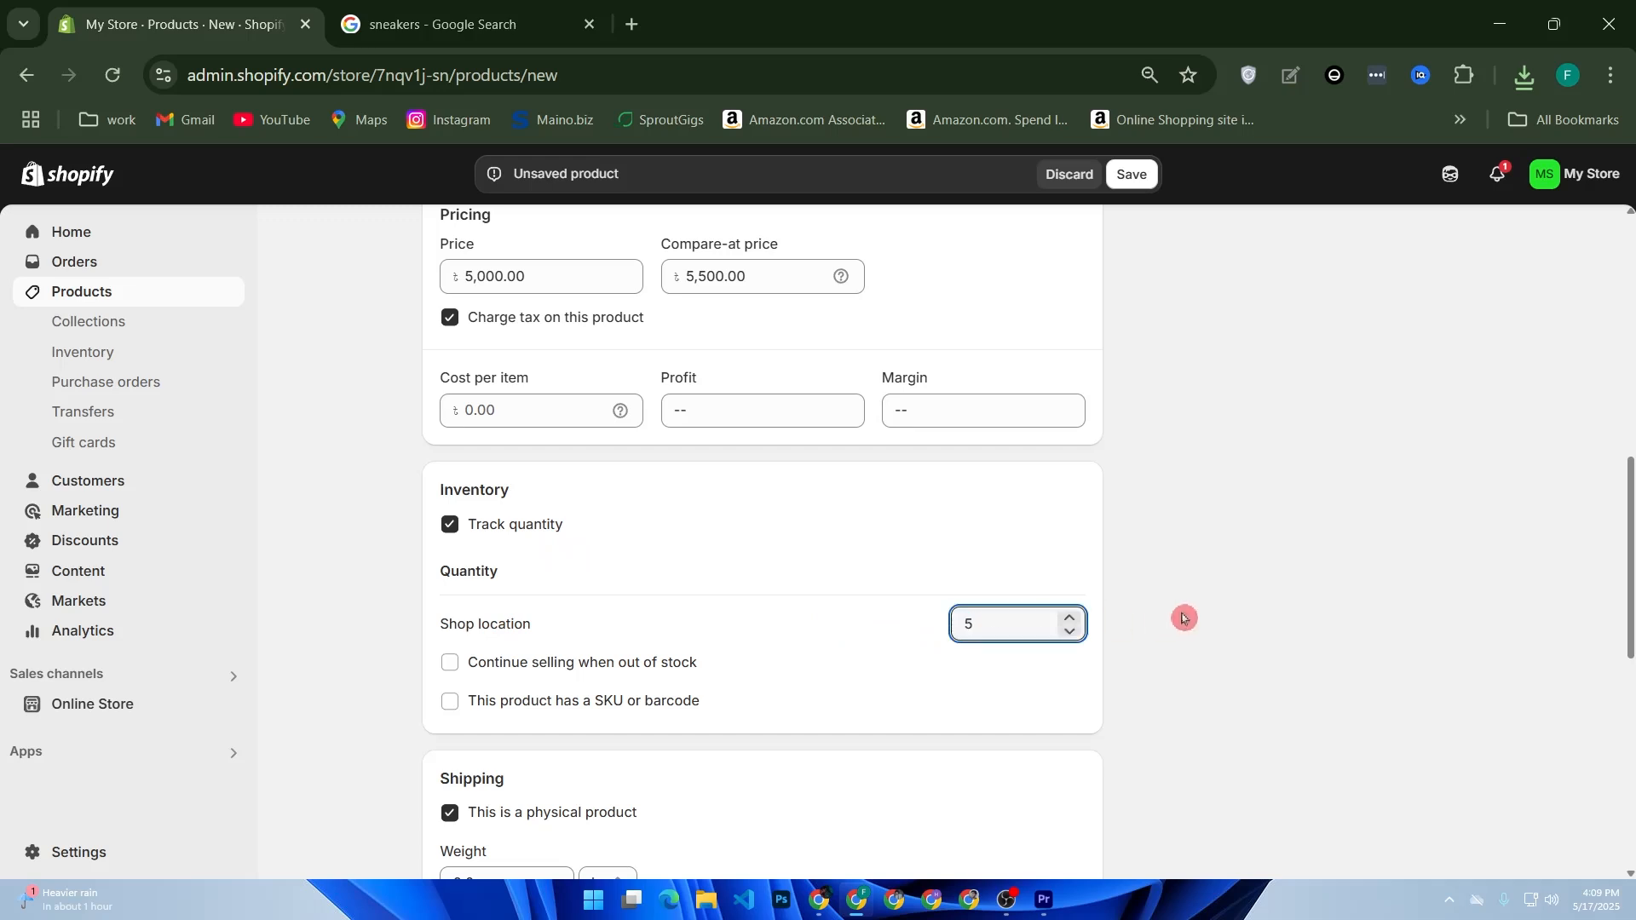
{"action": "left_click", "coordinate": [530, 664]}
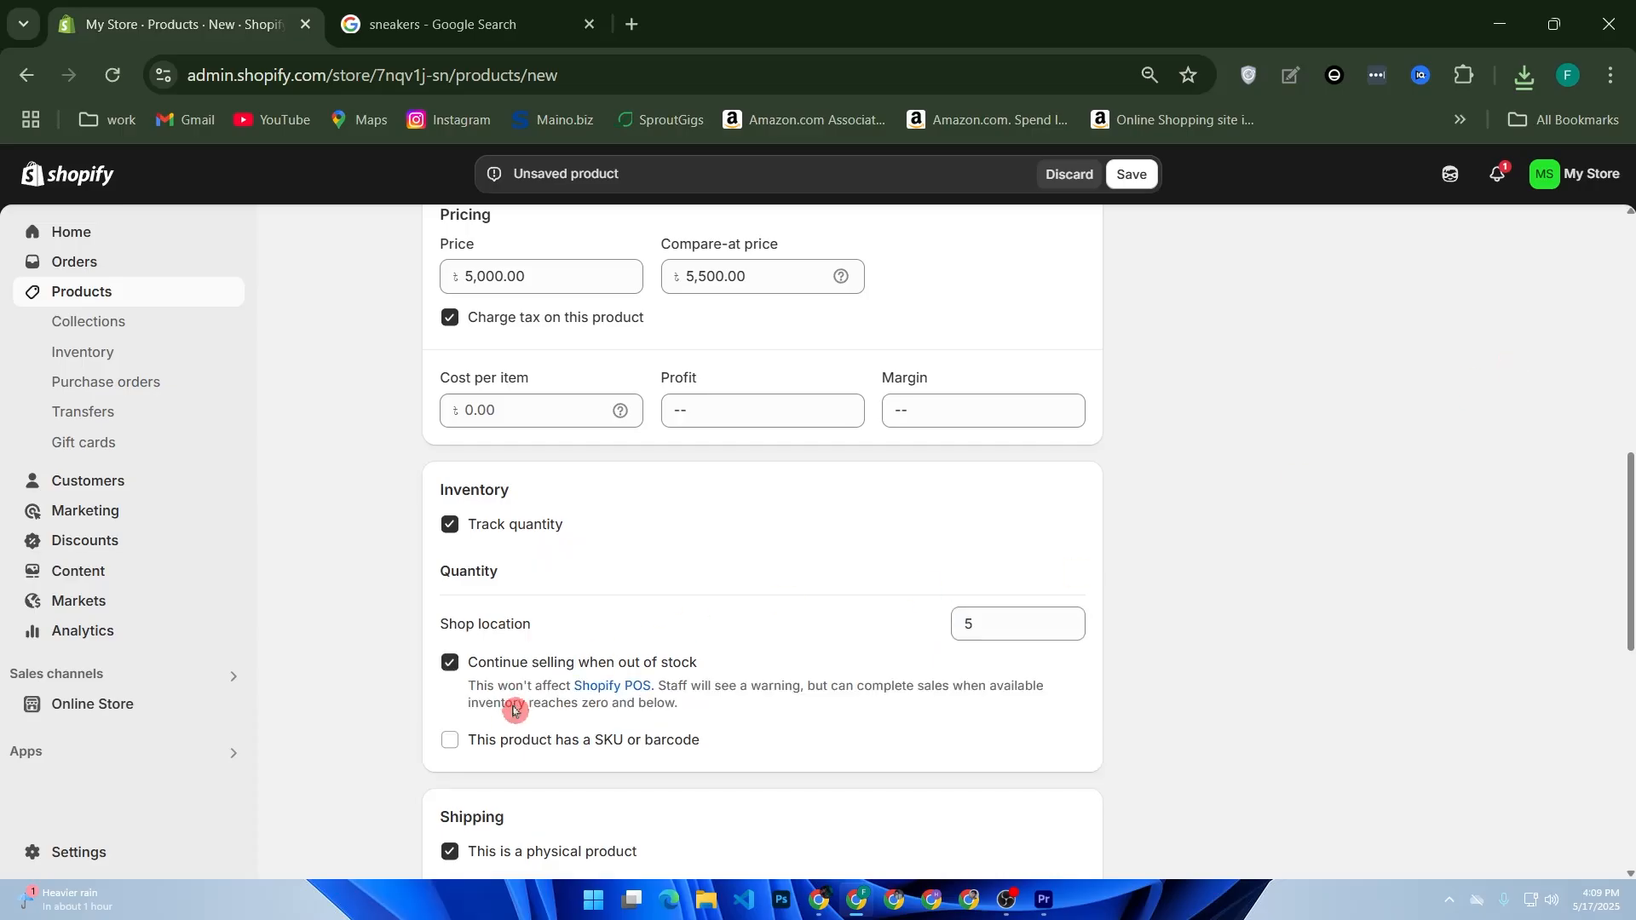
Step: Mark the product as having a SKU or barcode, leave both codes blank, and save the product
{"action": "left_click", "coordinate": [500, 745]}
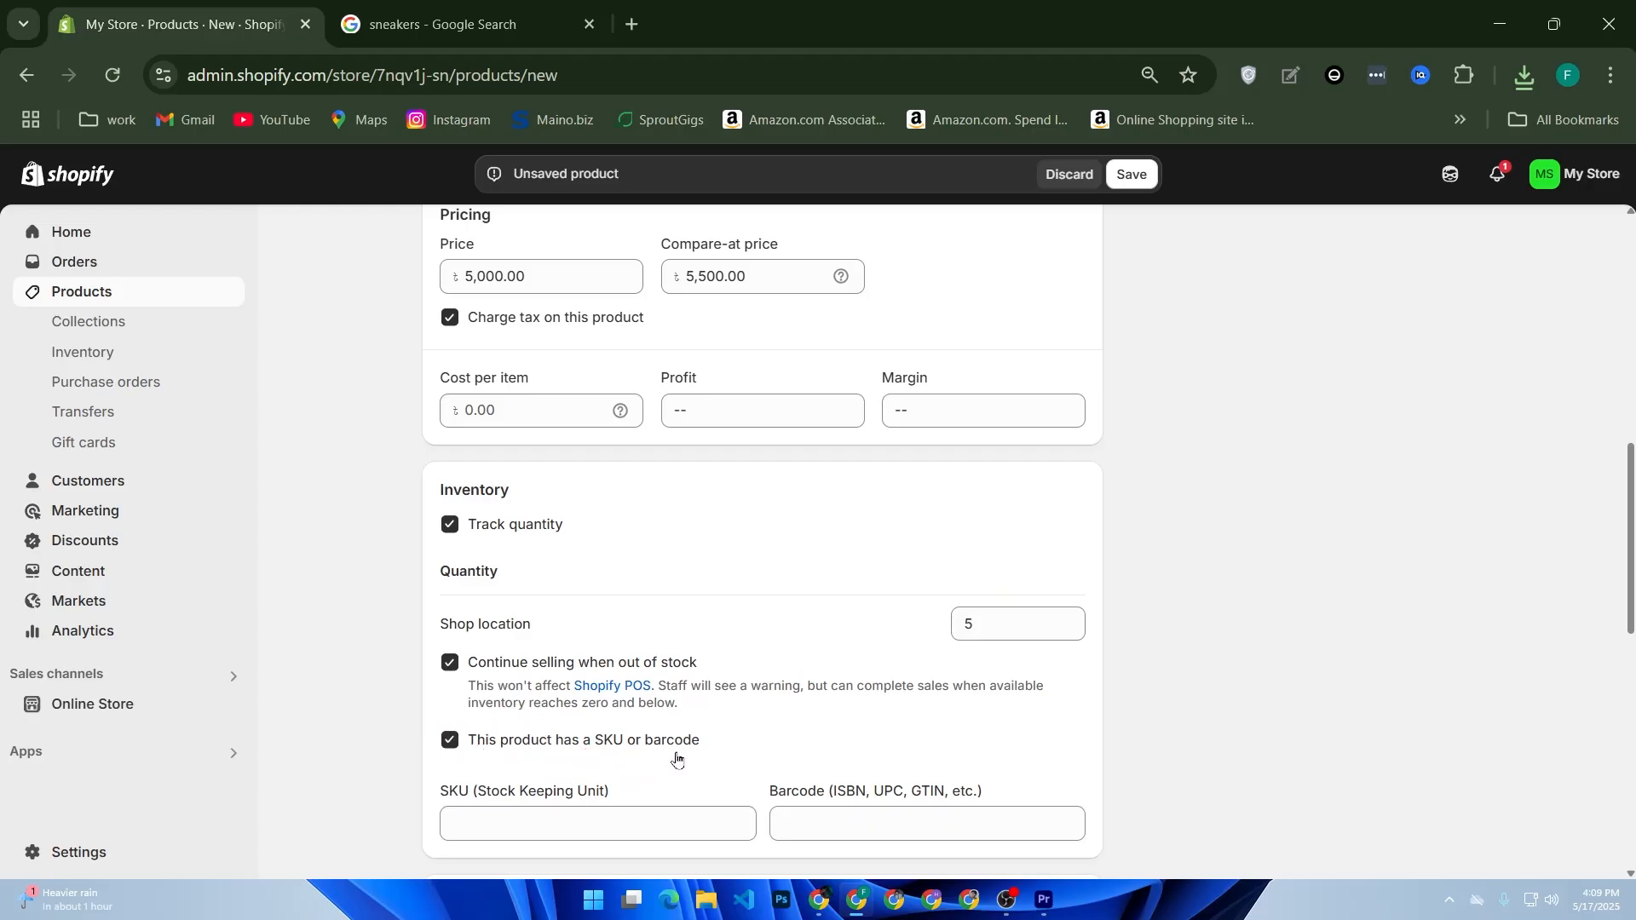
{"action": "scroll", "coordinate": [707, 758], "scroll_direction": "down", "scroll_amount": 2}
{"action": "left_click", "coordinate": [801, 620]}
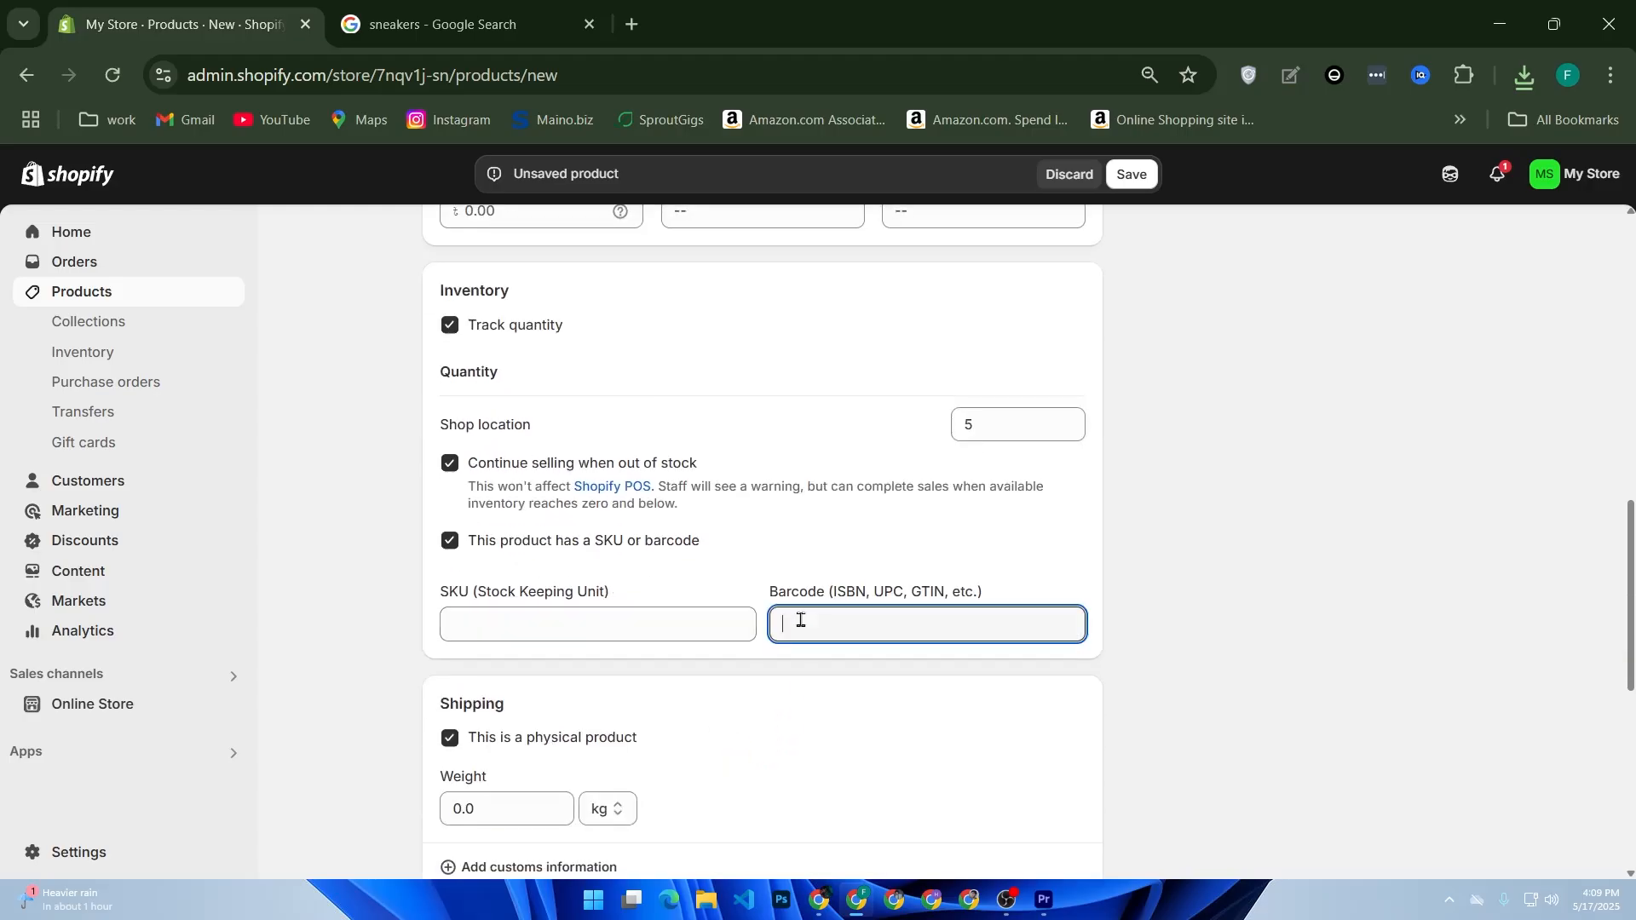
{"action": "left_click", "coordinate": [606, 620]}
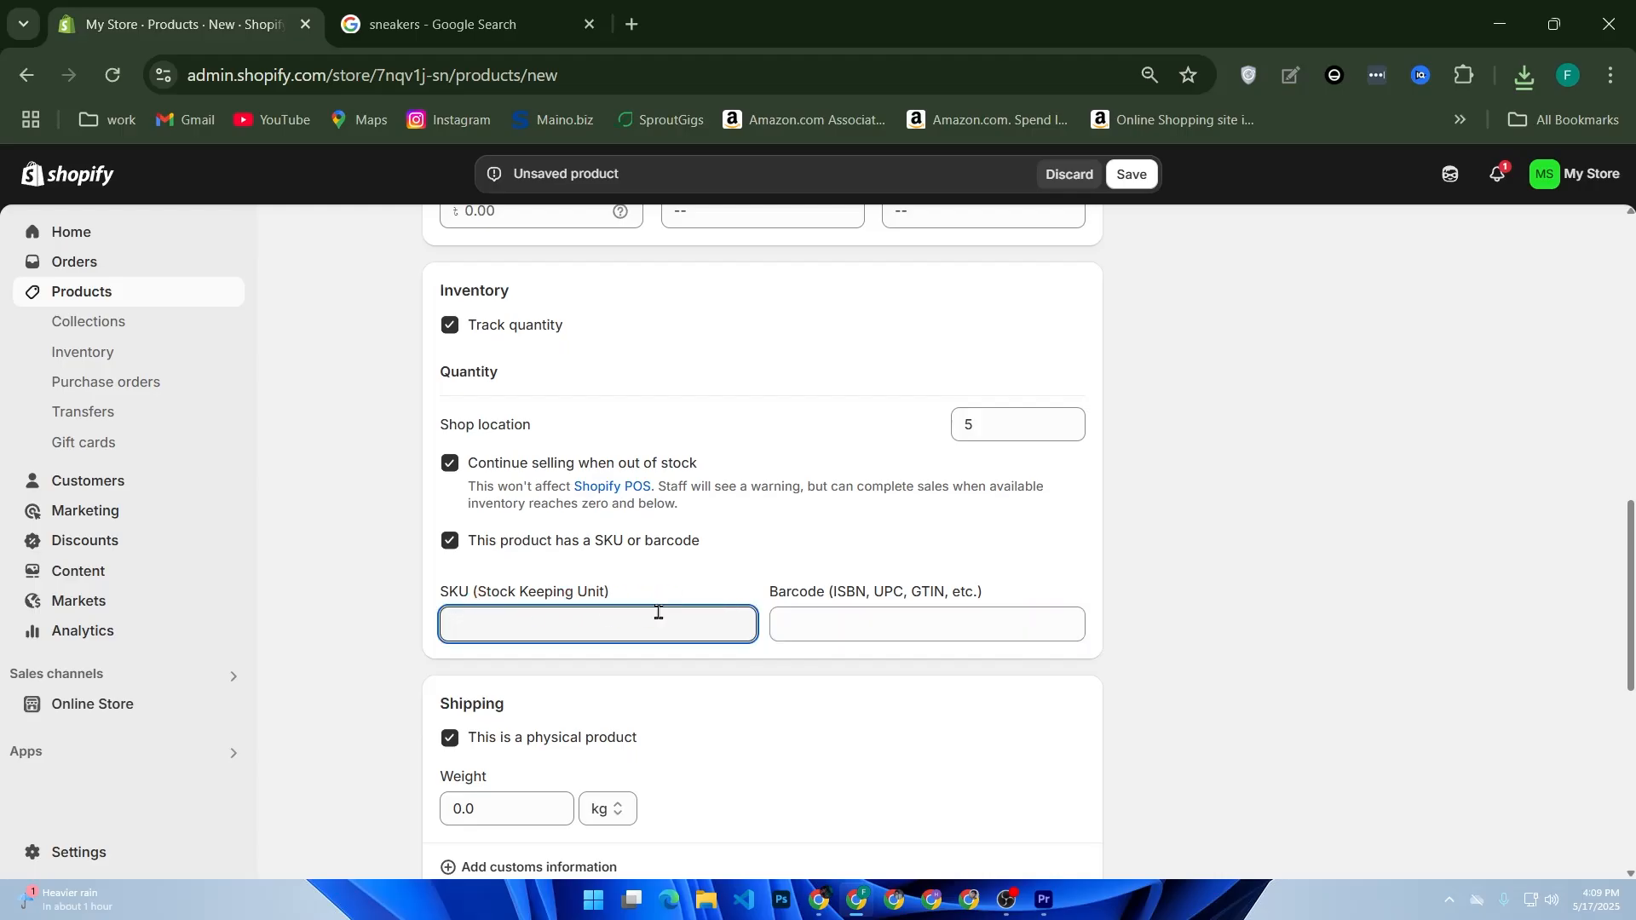
{"action": "left_click", "coordinate": [1132, 182]}
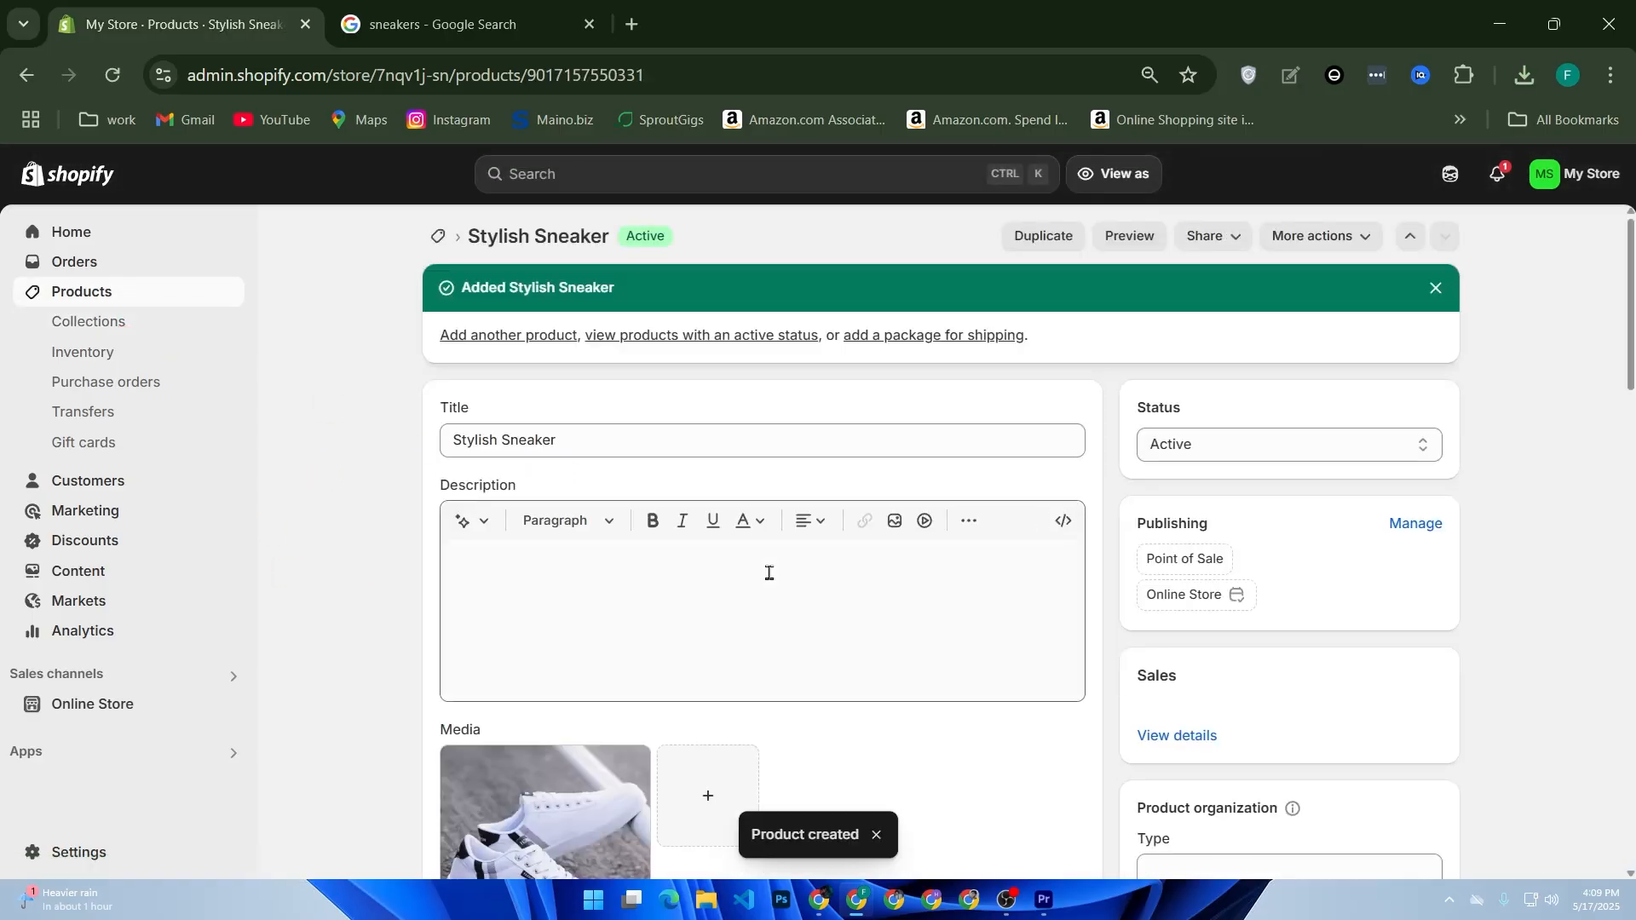
{"action": "scroll", "coordinate": [771, 594], "scroll_direction": "down", "scroll_amount": 5}
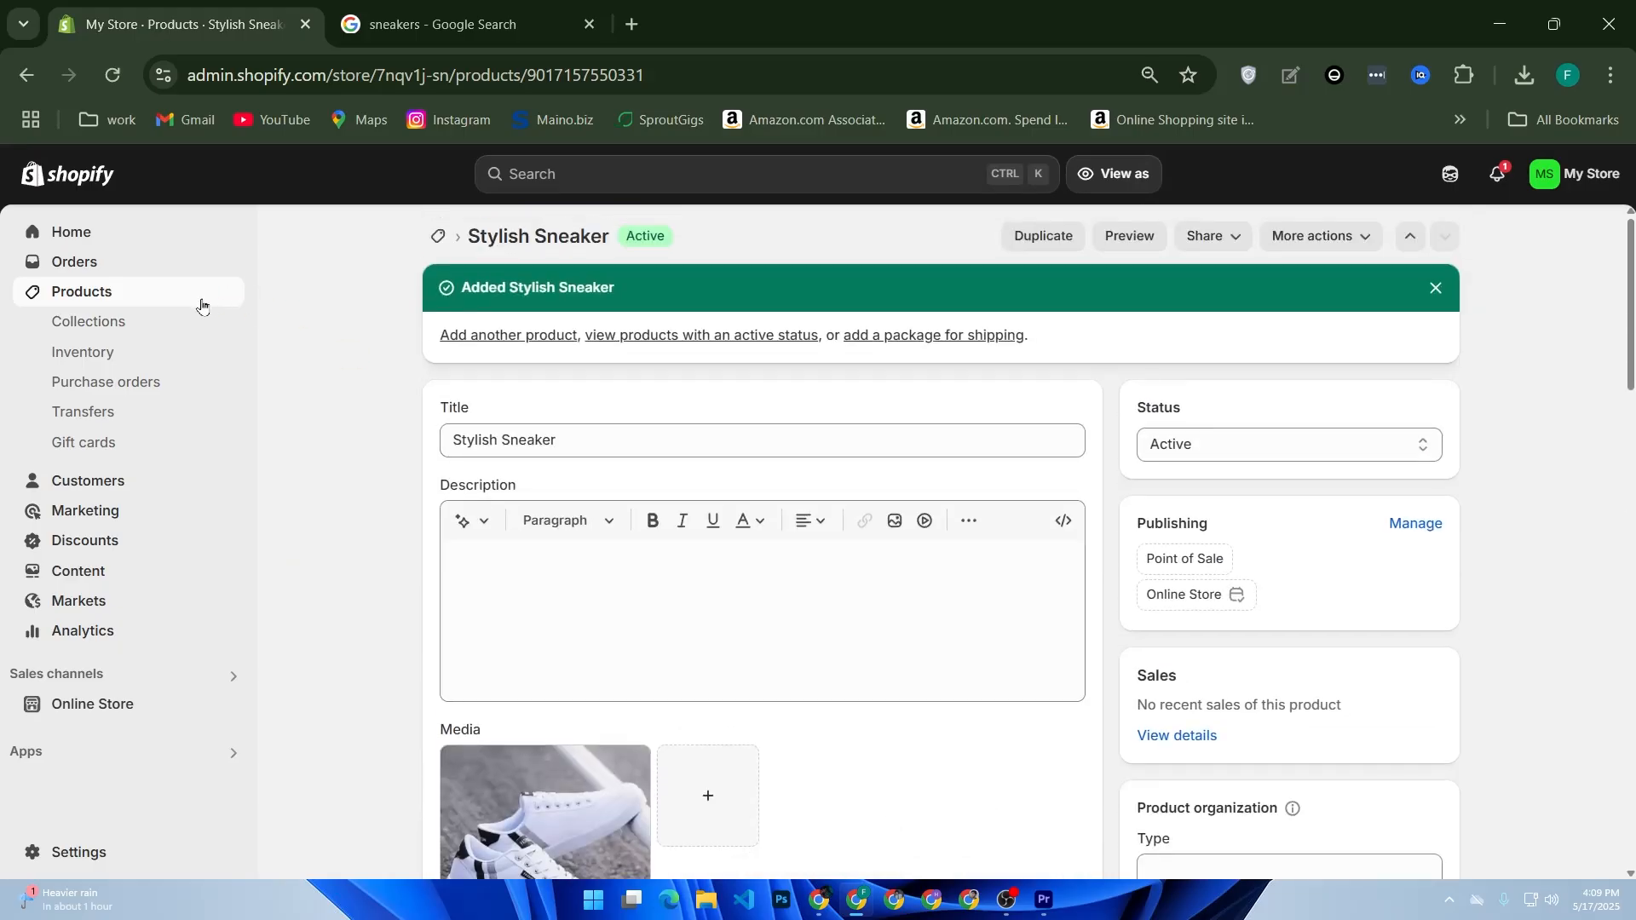
Step: Open the Men's Shoes collection and add the Stylish Sneaker product to it
{"action": "left_click", "coordinate": [154, 330]}
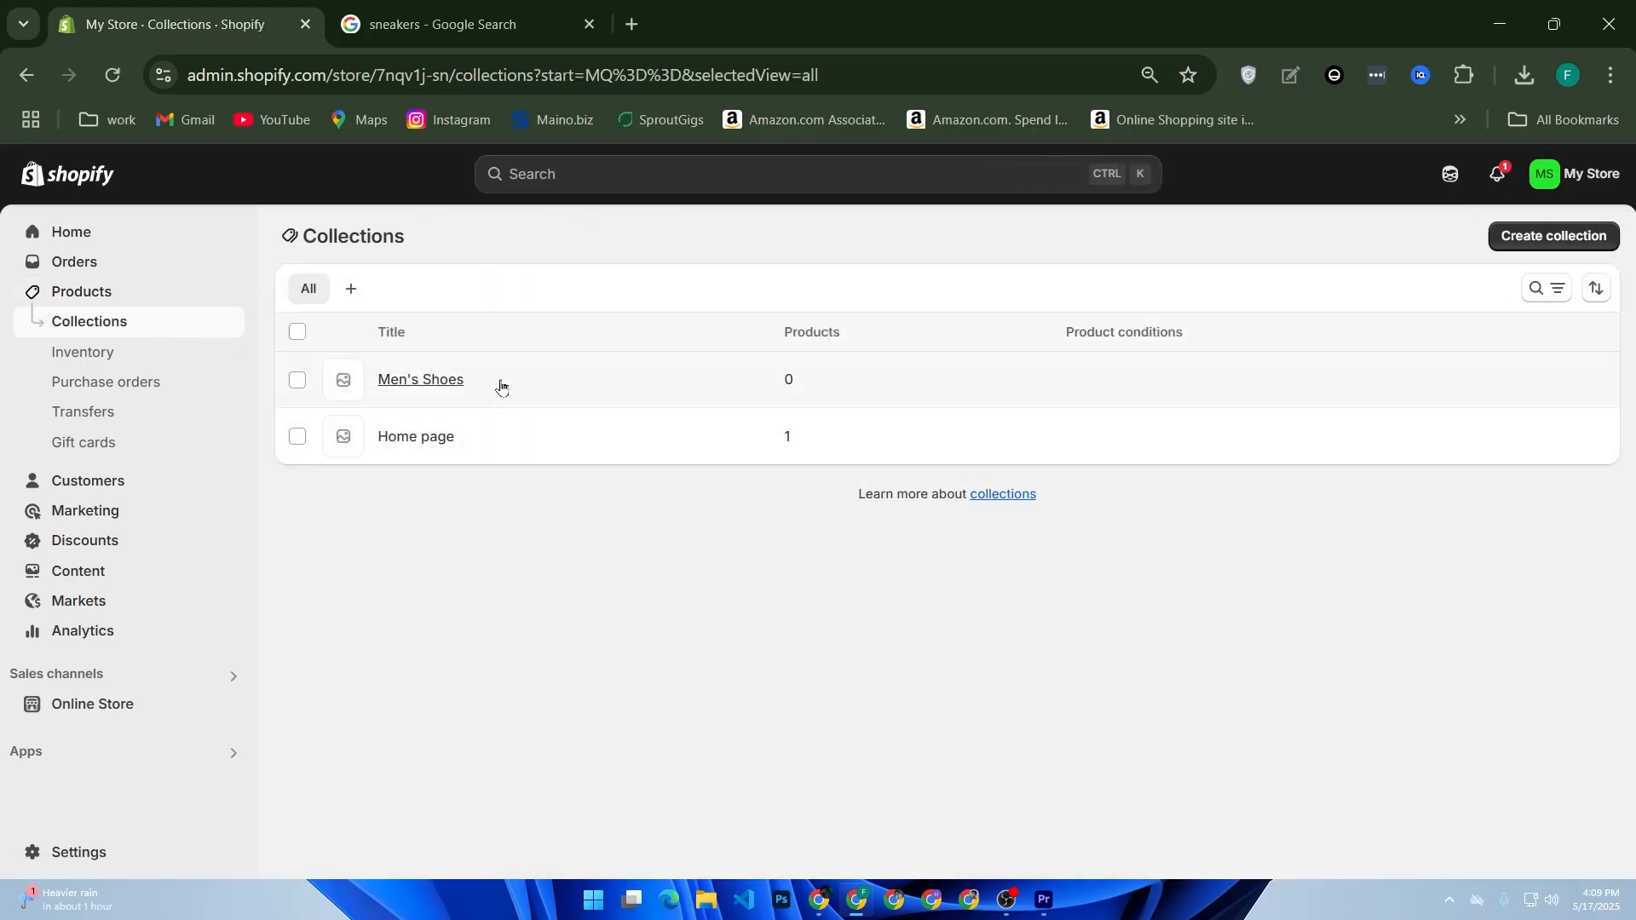
{"action": "left_click", "coordinate": [521, 385]}
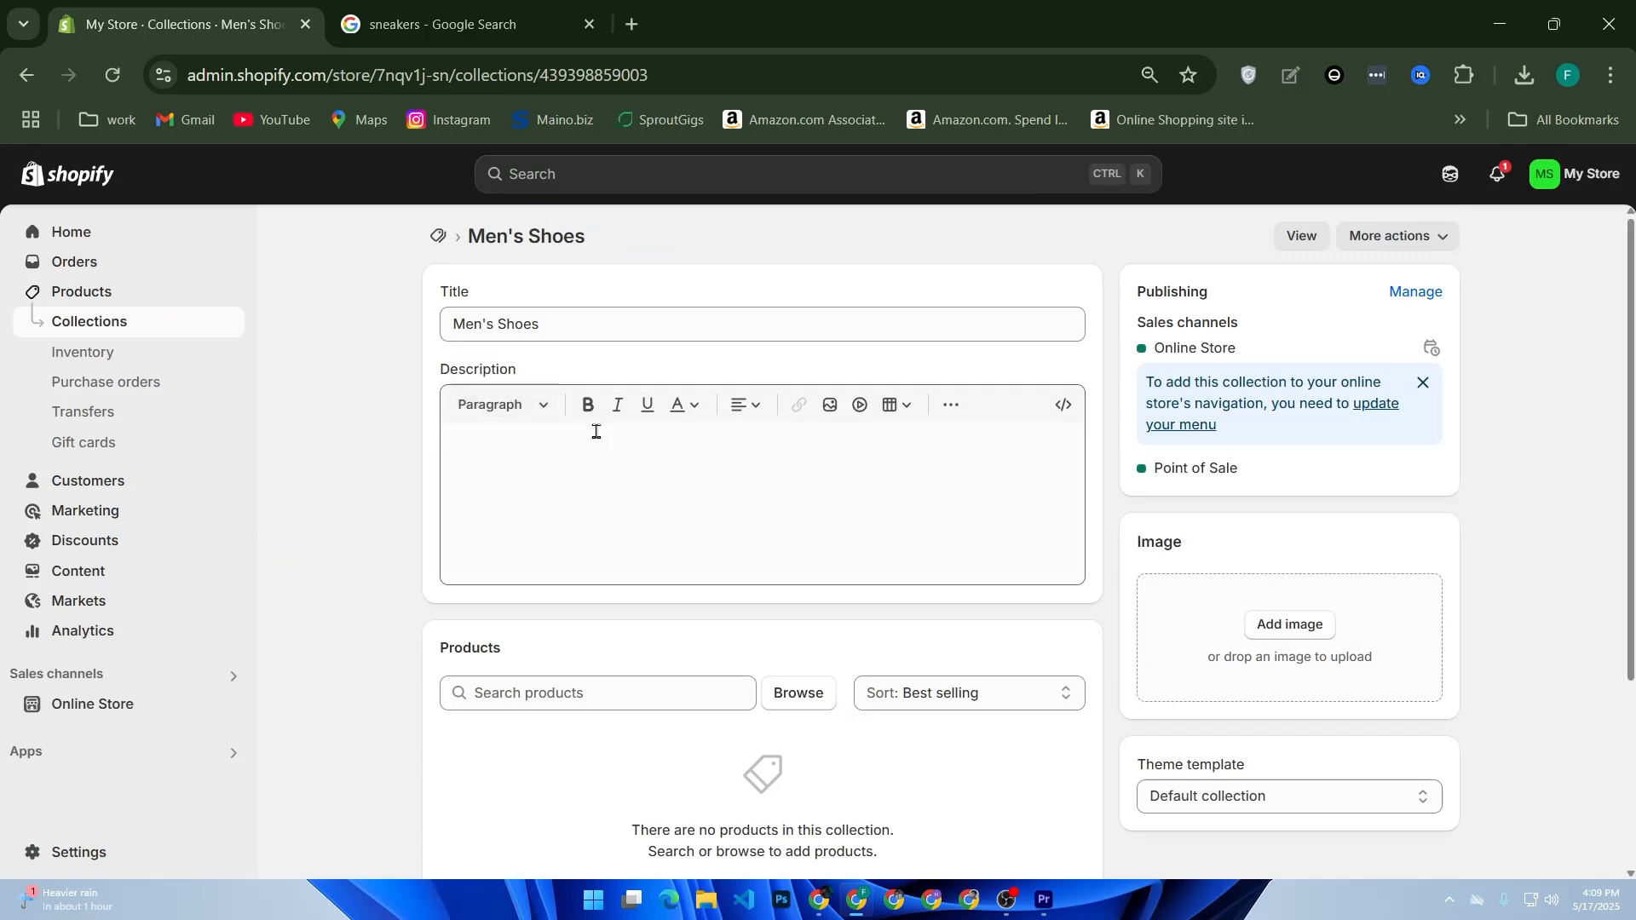
{"action": "scroll", "coordinate": [801, 482], "scroll_direction": "down", "scroll_amount": 3}
{"action": "left_click", "coordinate": [801, 426]}
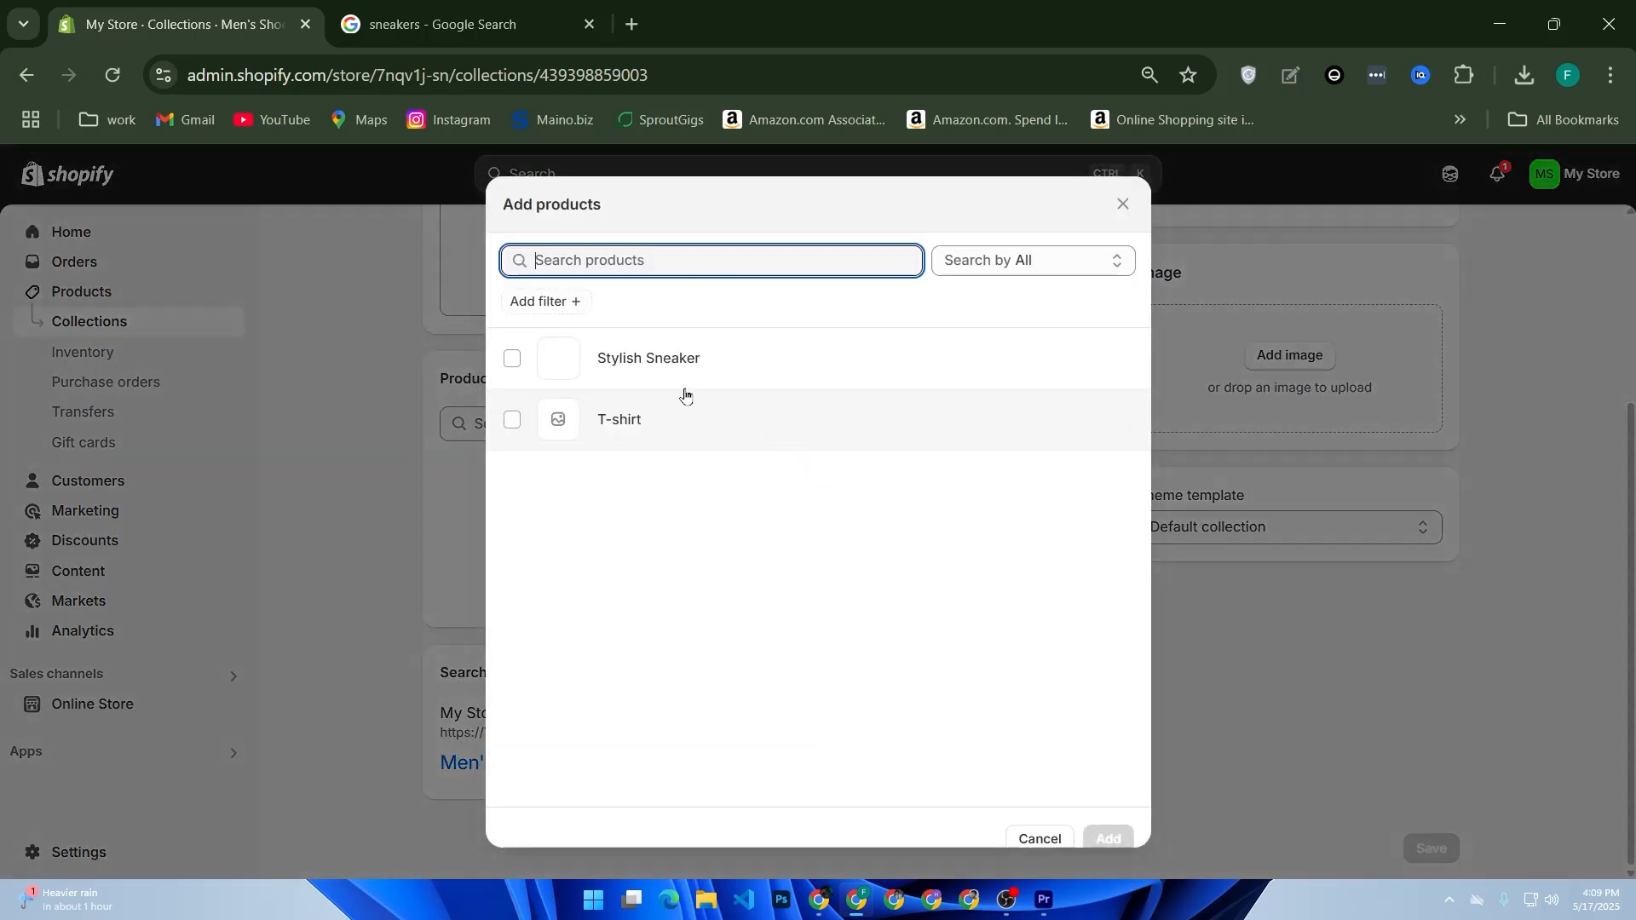
{"action": "left_click", "coordinate": [513, 359]}
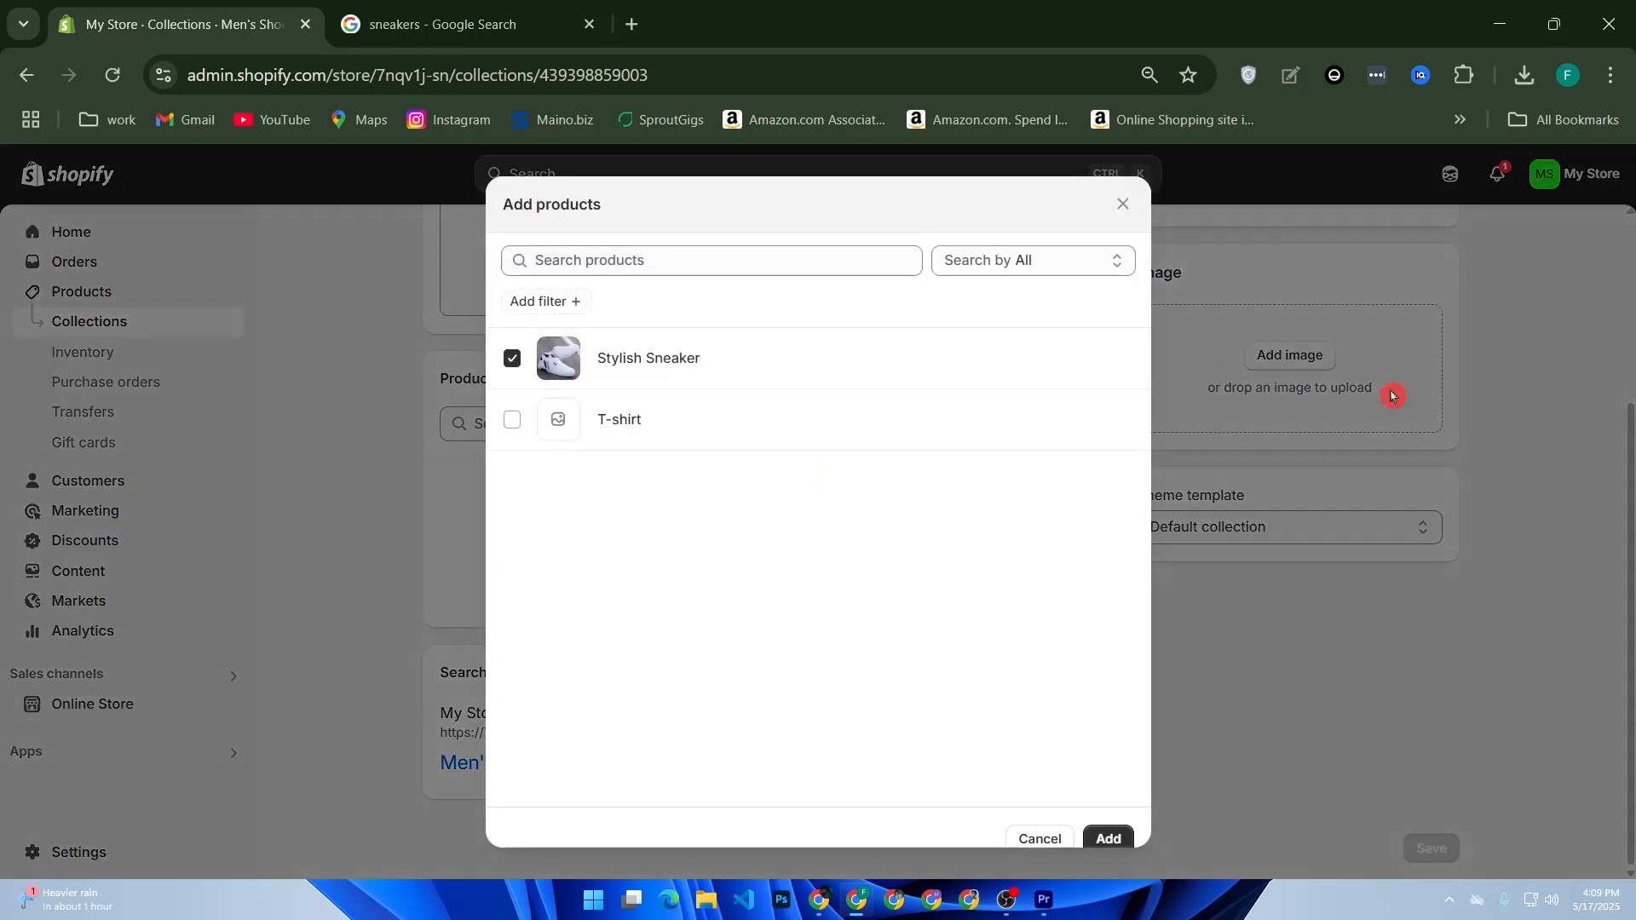
{"action": "left_click", "coordinate": [1108, 838]}
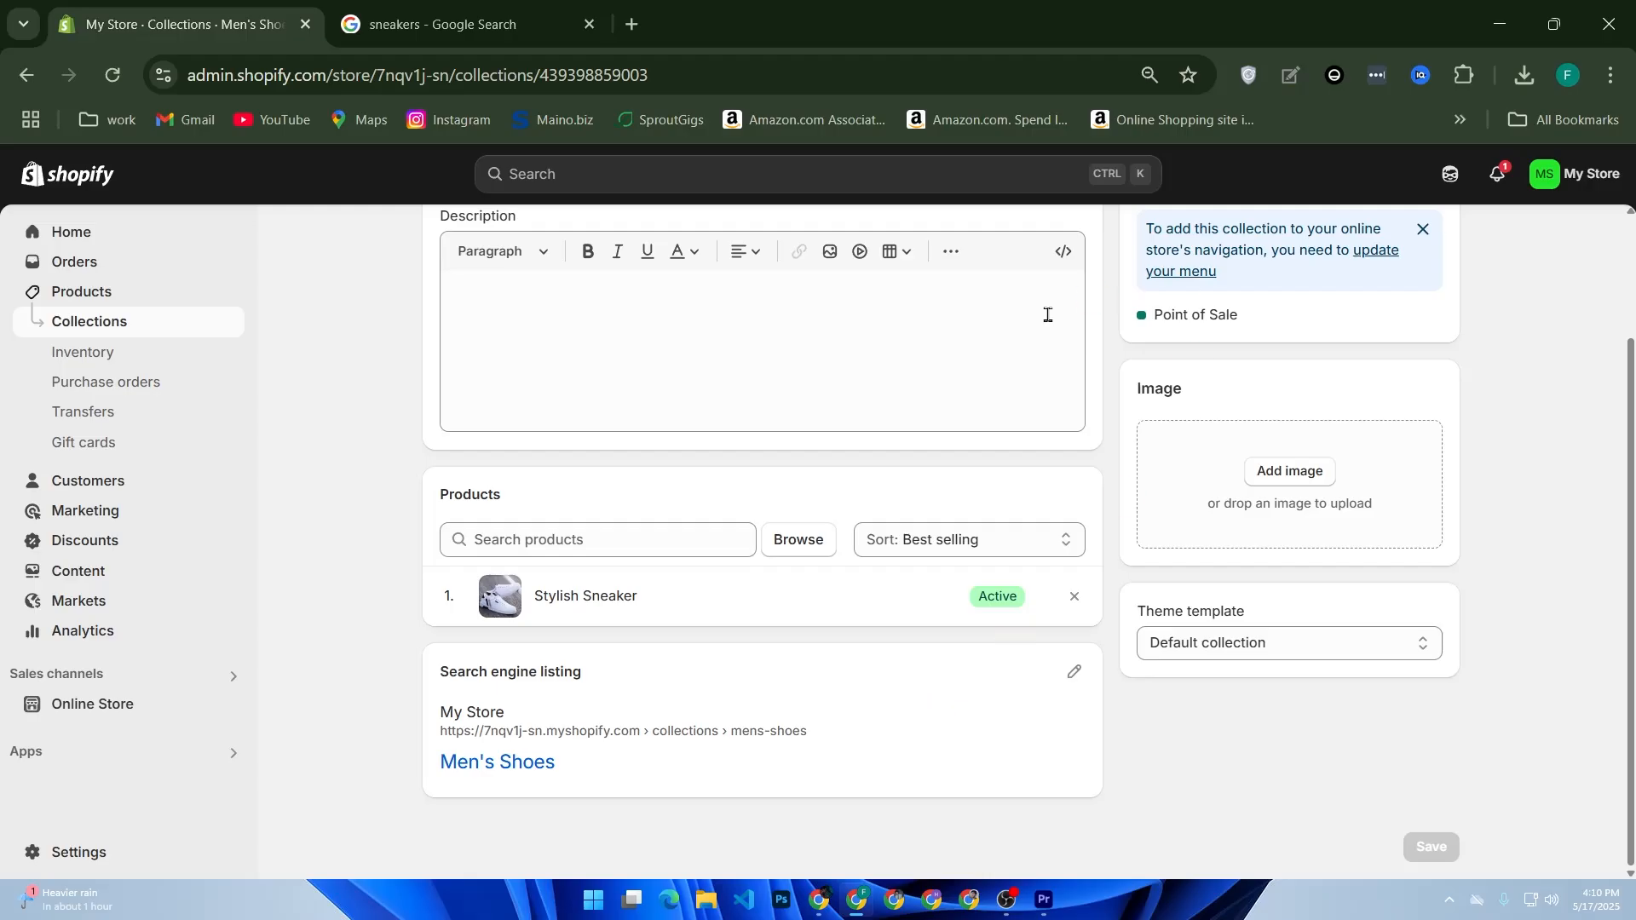
Step: Start a new collection titled "T-Shirts" and set its collection type to Smart
{"action": "scroll", "coordinate": [665, 427], "scroll_direction": "up", "scroll_amount": 2}
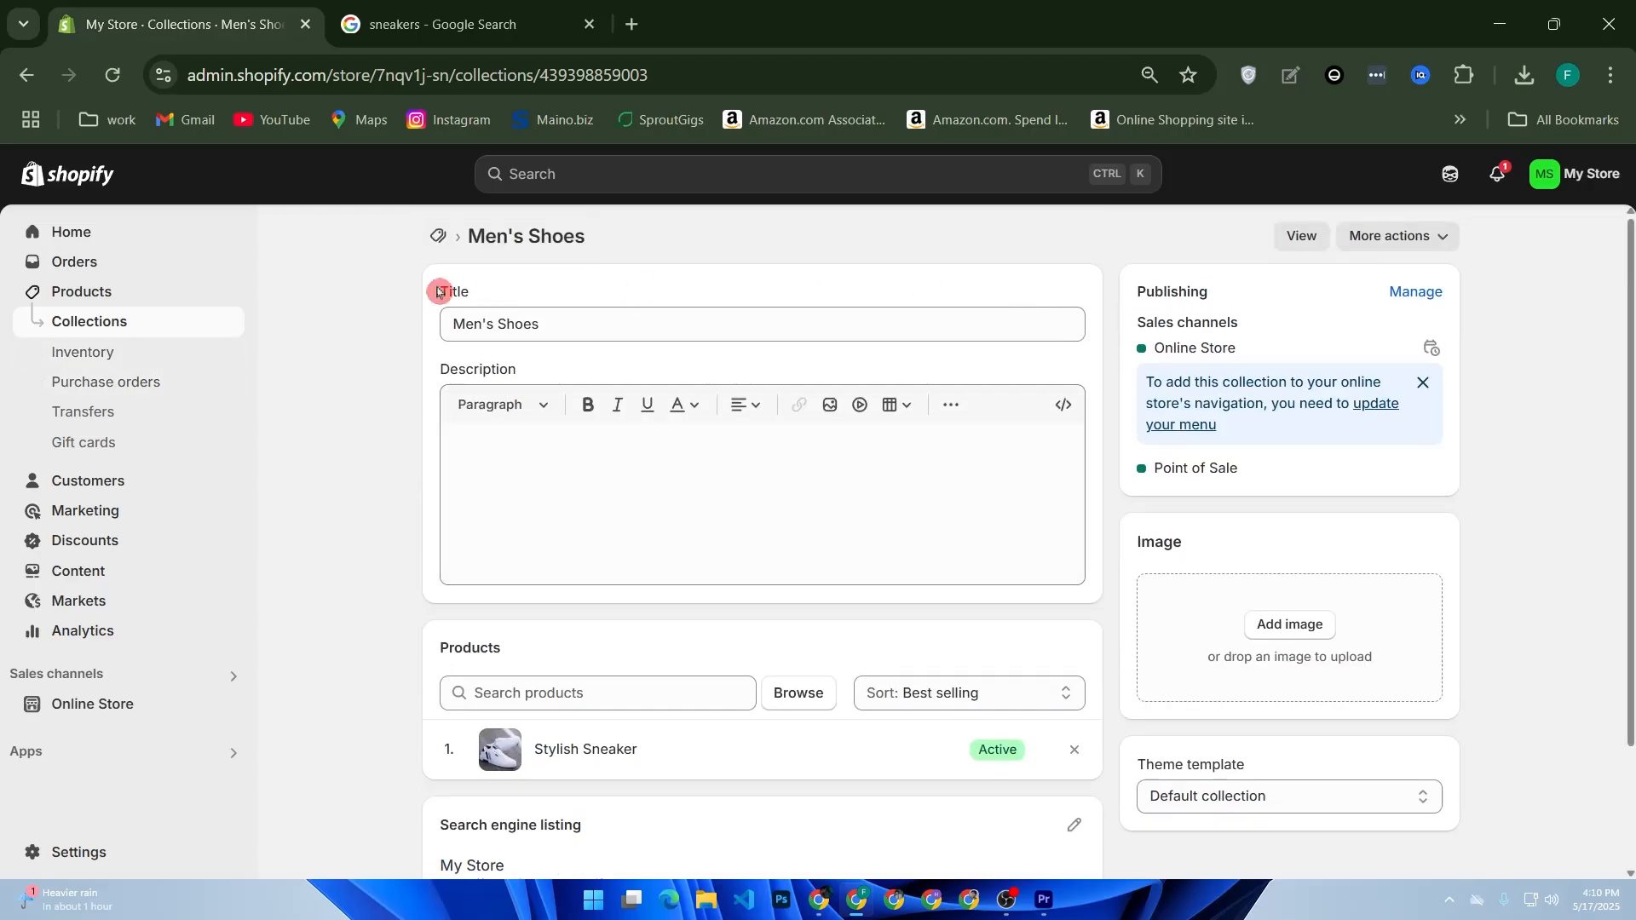
{"action": "left_click", "coordinate": [91, 331]}
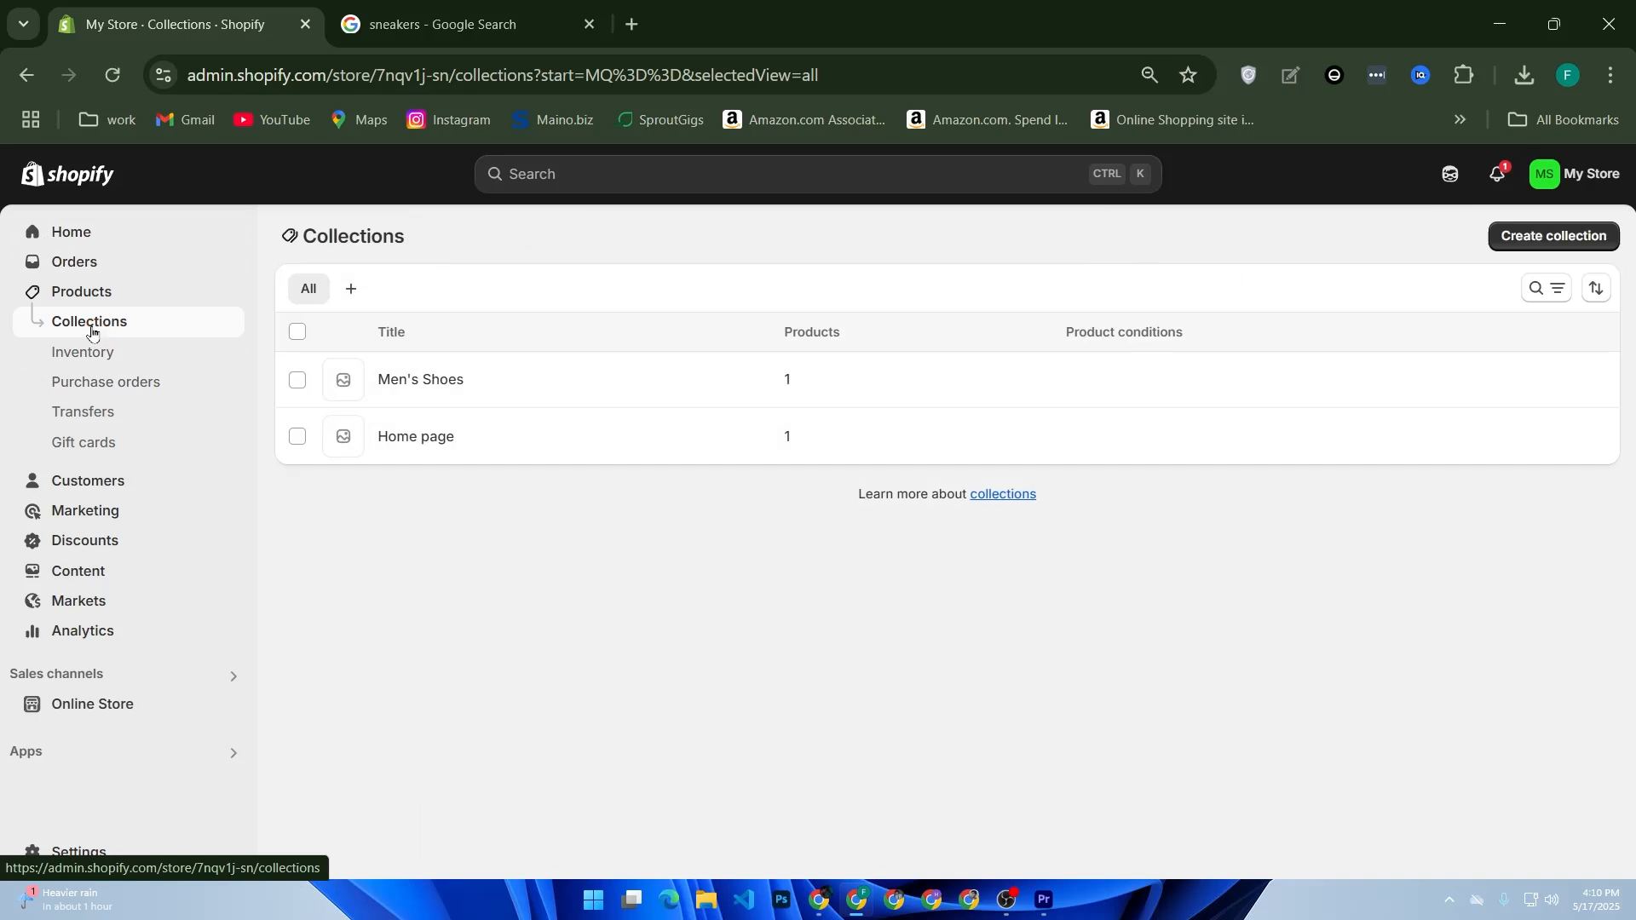
{"action": "left_click", "coordinate": [1538, 237]}
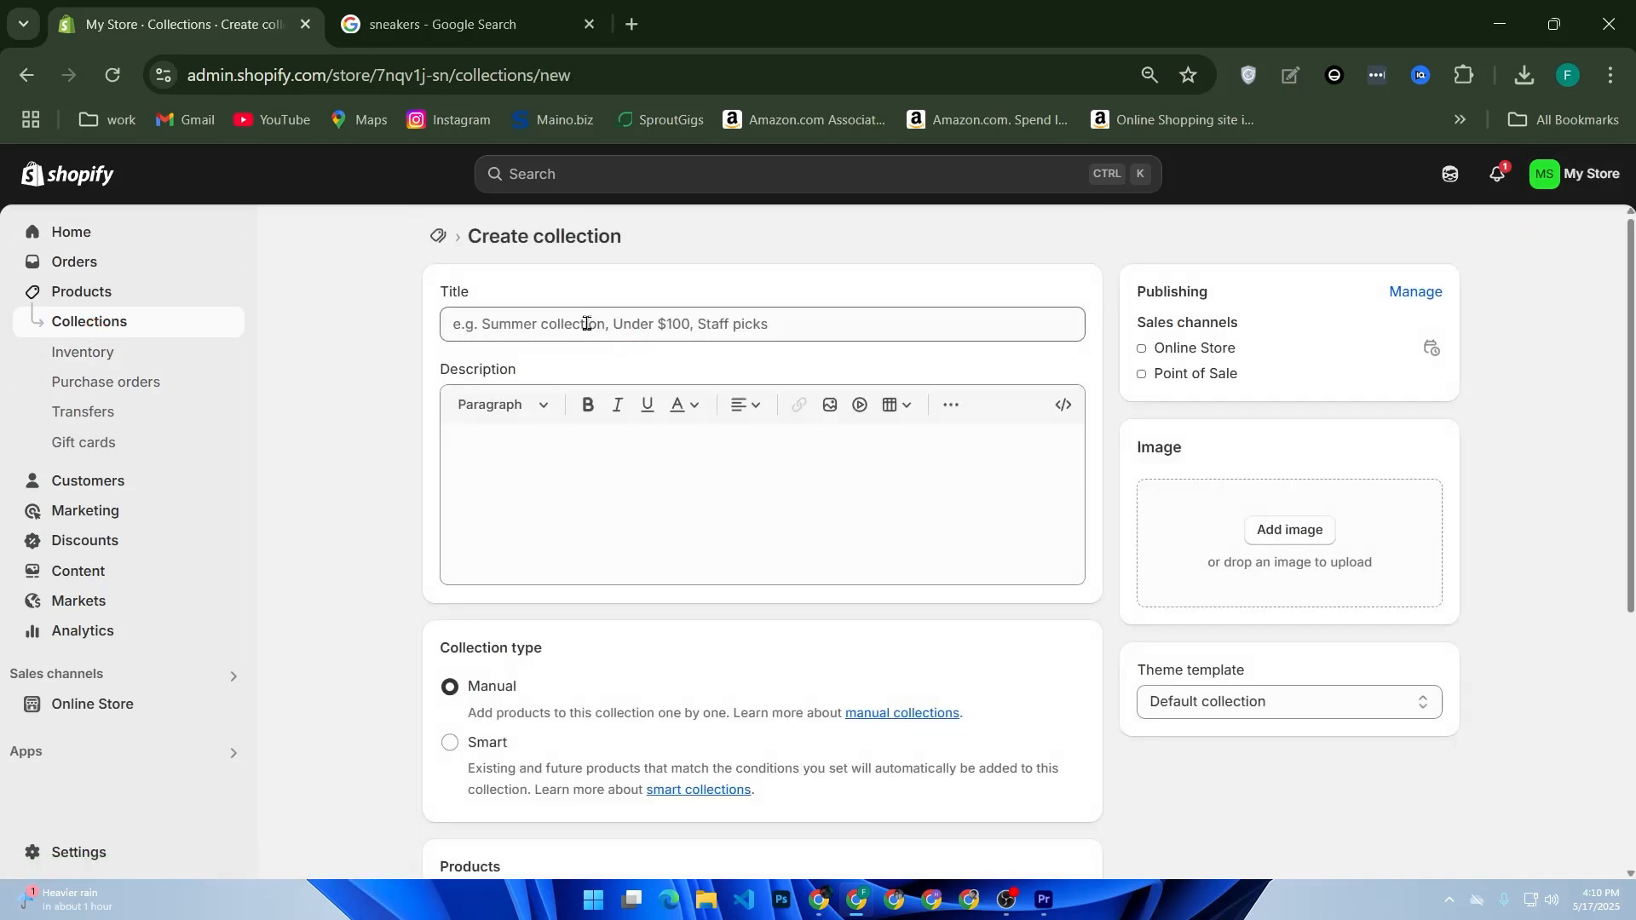
{"action": "left_click", "coordinate": [578, 330]}
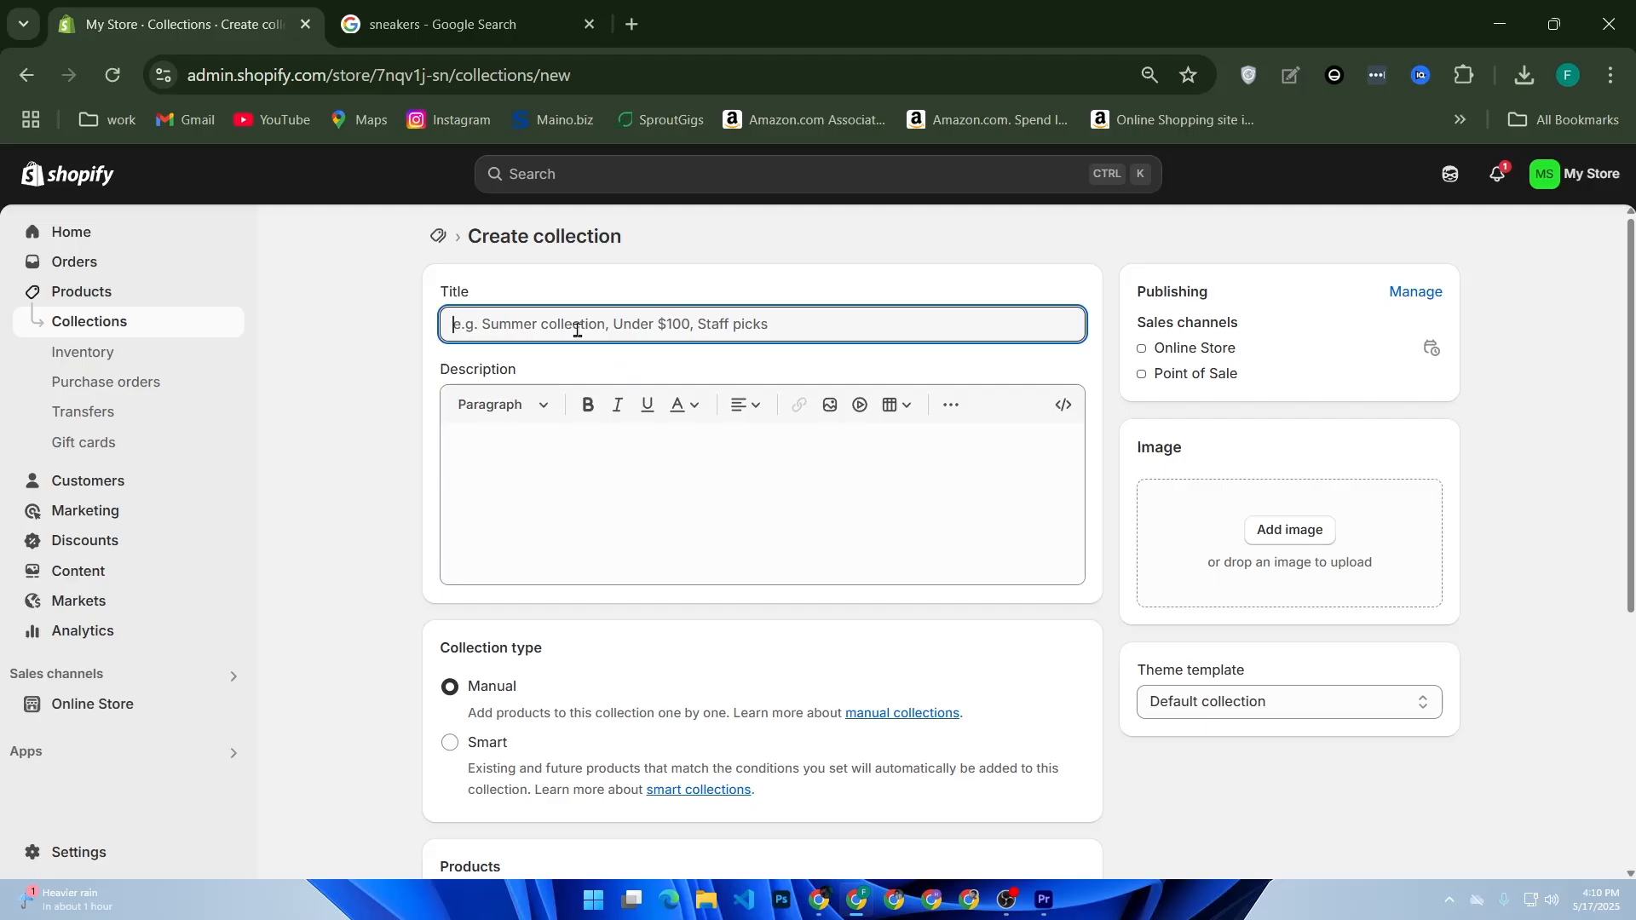
{"action": "type", "text": "T-Shirts"}
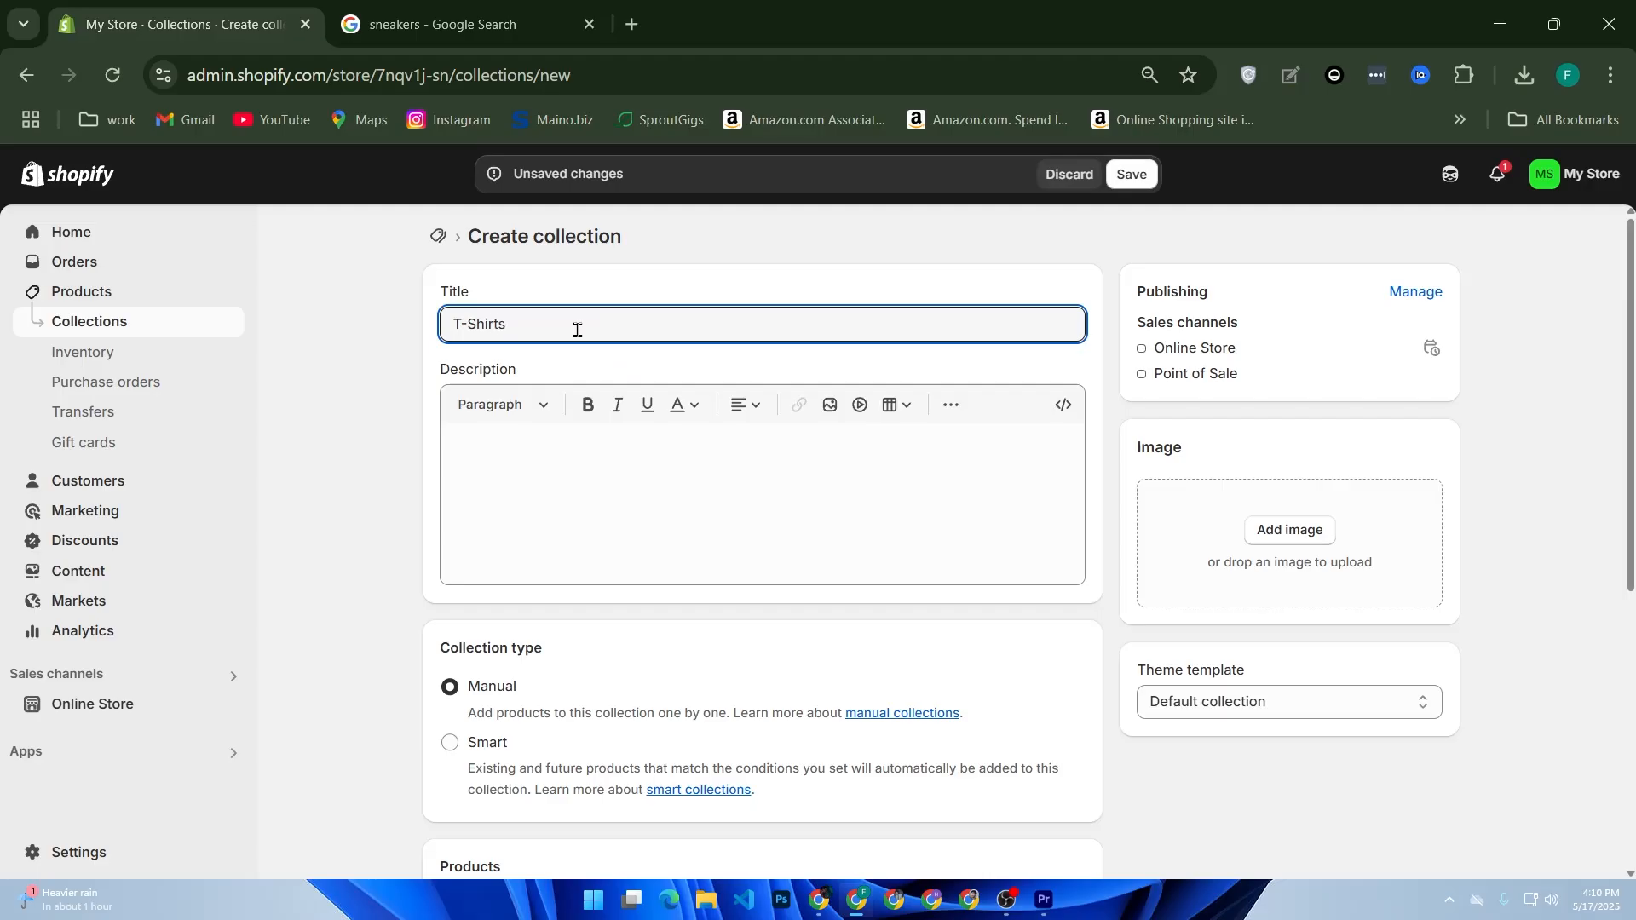
{"action": "left_click", "coordinate": [468, 751]}
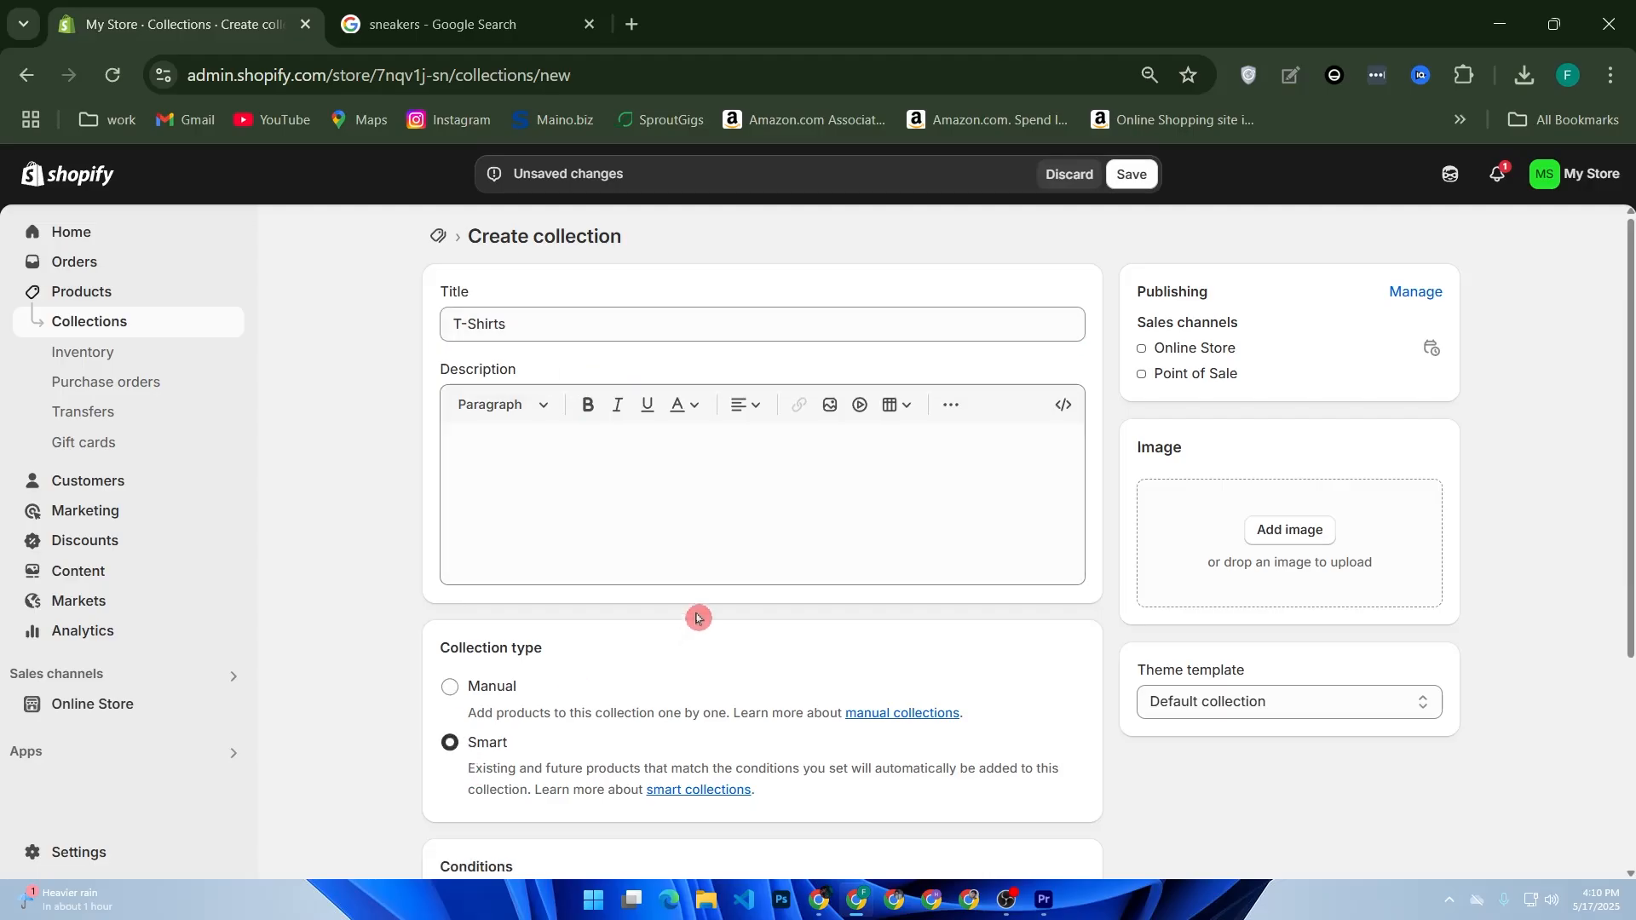
Step: Set the smart collection's condition to Tag is equal to "tshirt" and save the collection
{"action": "scroll", "coordinate": [635, 635], "scroll_direction": "down", "scroll_amount": 3}
{"action": "scroll", "coordinate": [643, 628], "scroll_direction": "up", "scroll_amount": 3}
{"action": "scroll", "coordinate": [648, 627], "scroll_direction": "down", "scroll_amount": 3}
{"action": "scroll", "coordinate": [596, 614], "scroll_direction": "up", "scroll_amount": 1}
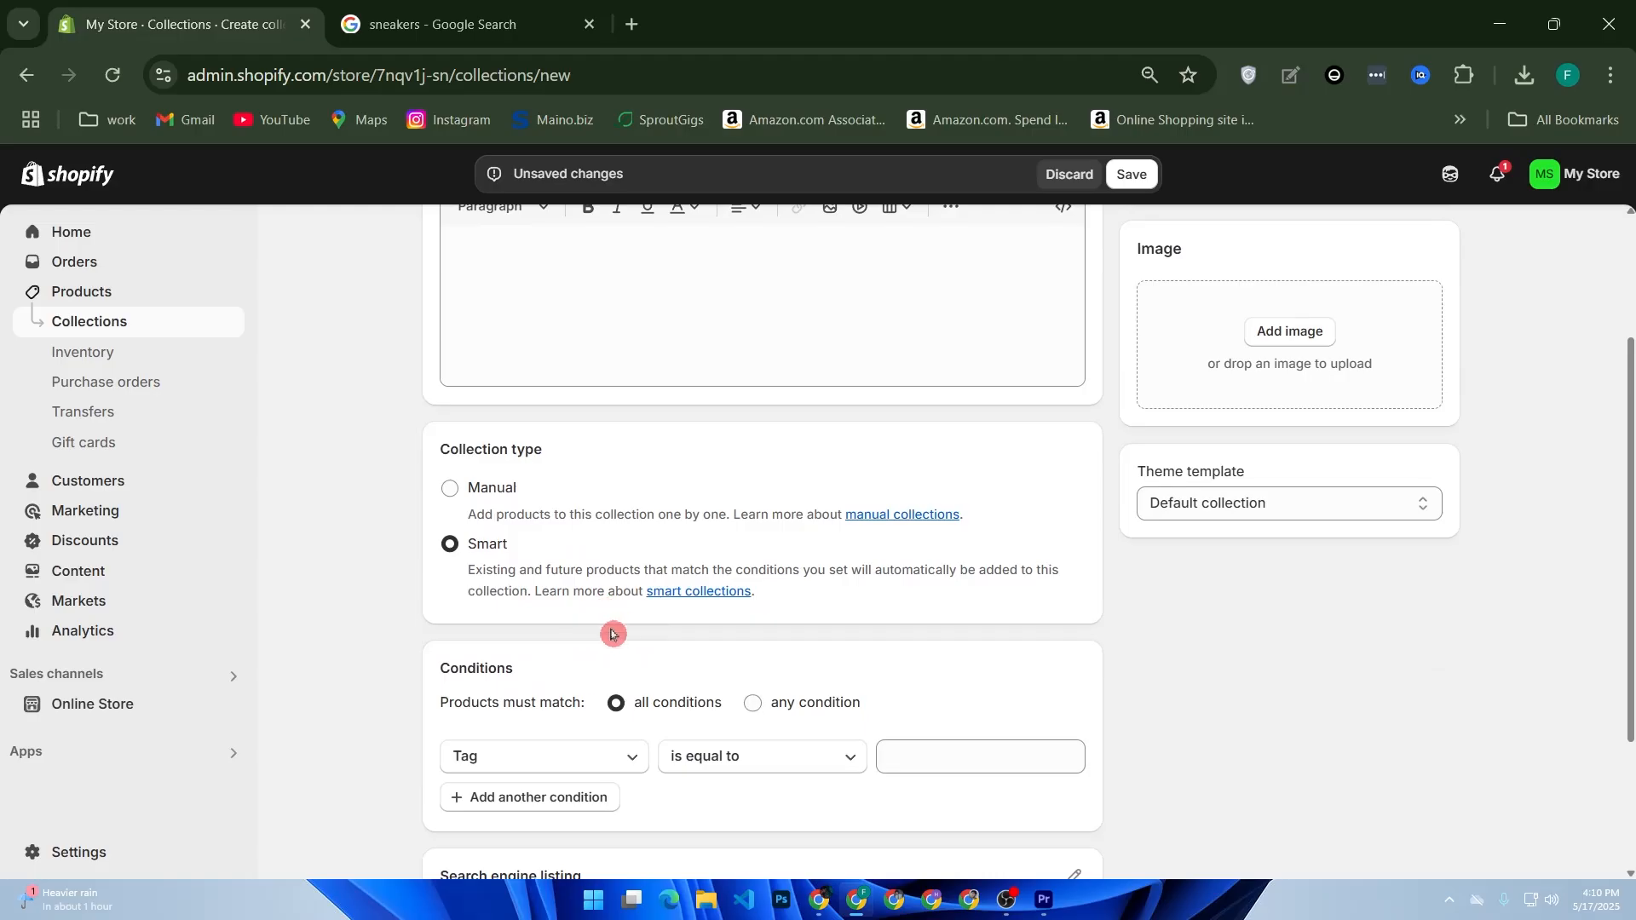
{"action": "scroll", "coordinate": [612, 630], "scroll_direction": "down", "scroll_amount": 2}
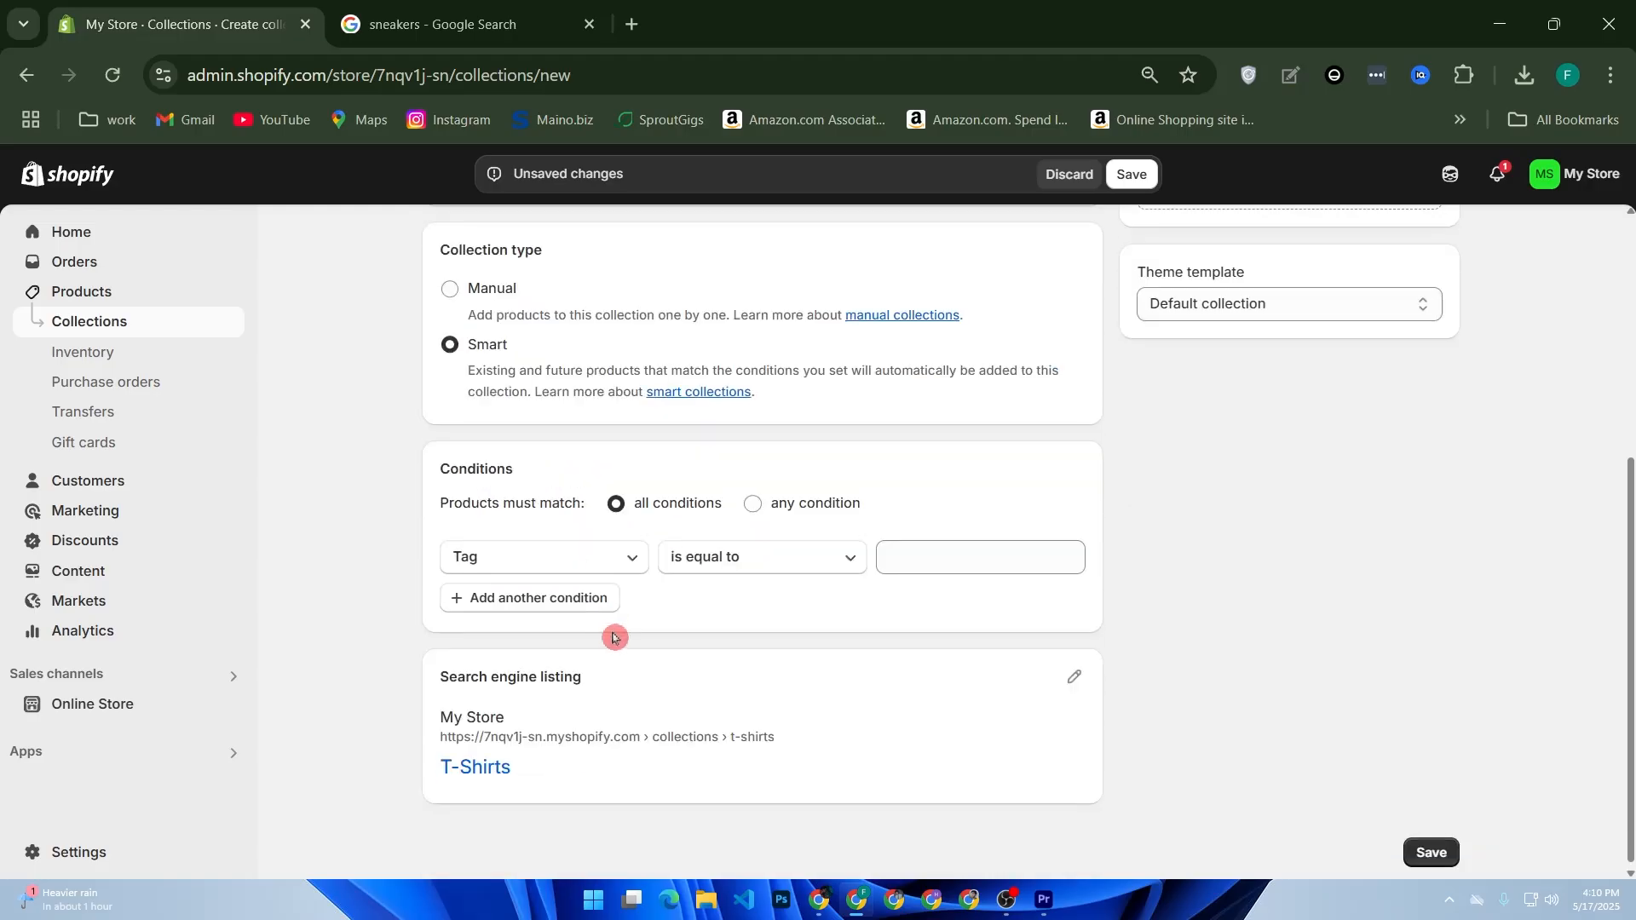
{"action": "left_click", "coordinate": [620, 576]}
{"action": "left_click", "coordinate": [620, 577]}
{"action": "left_click", "coordinate": [987, 561]}
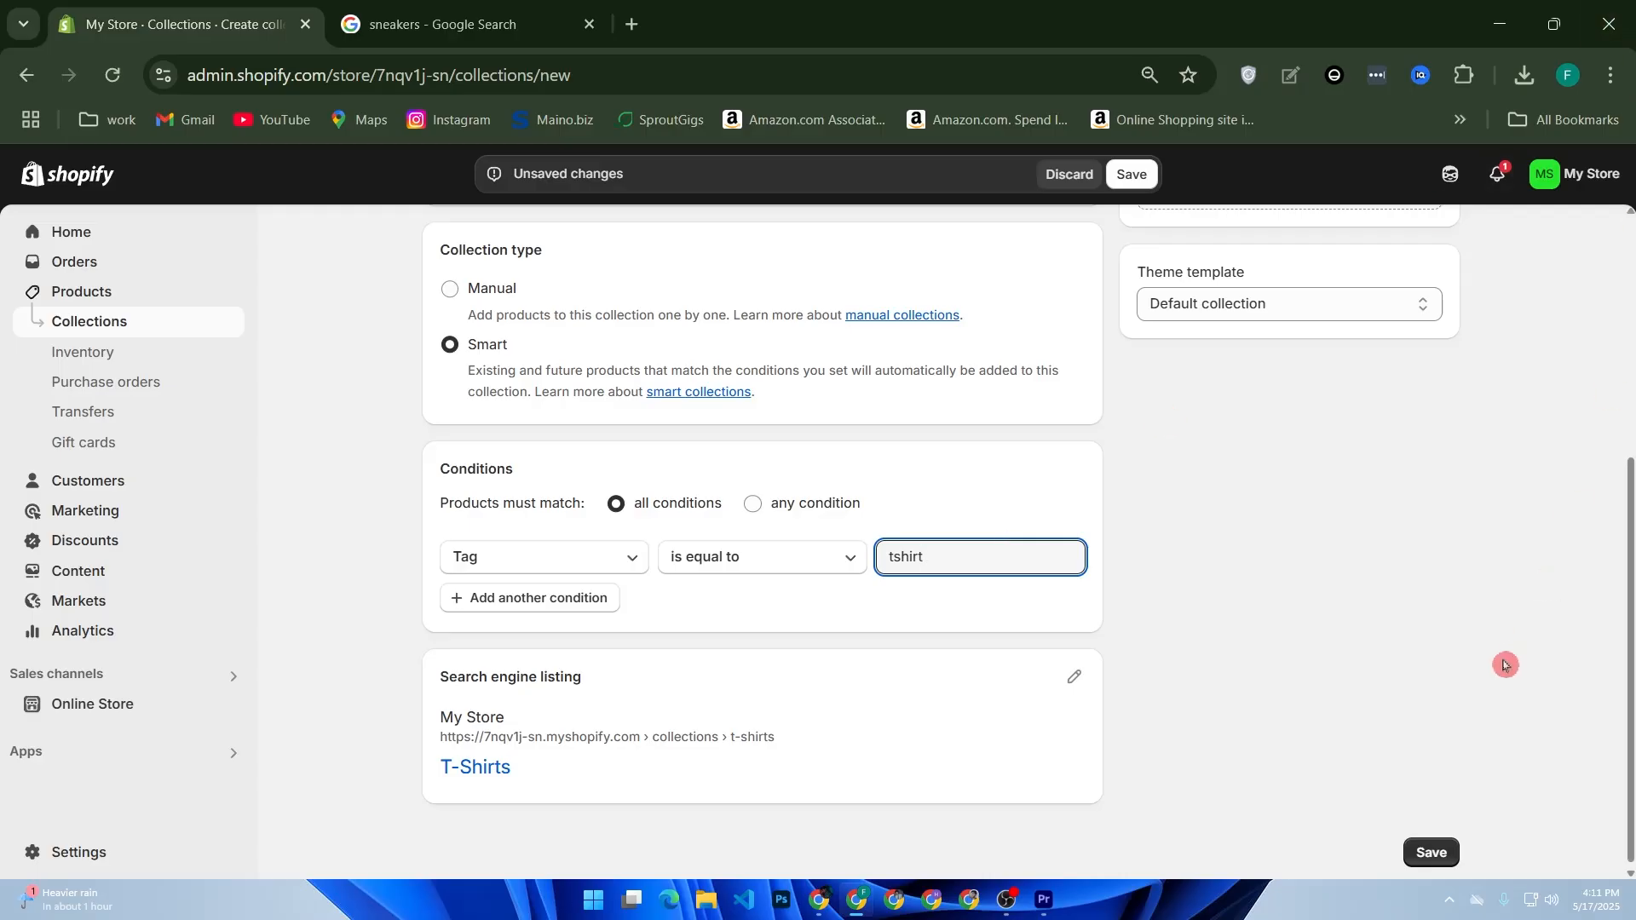
{"action": "left_click", "coordinate": [1415, 855]}
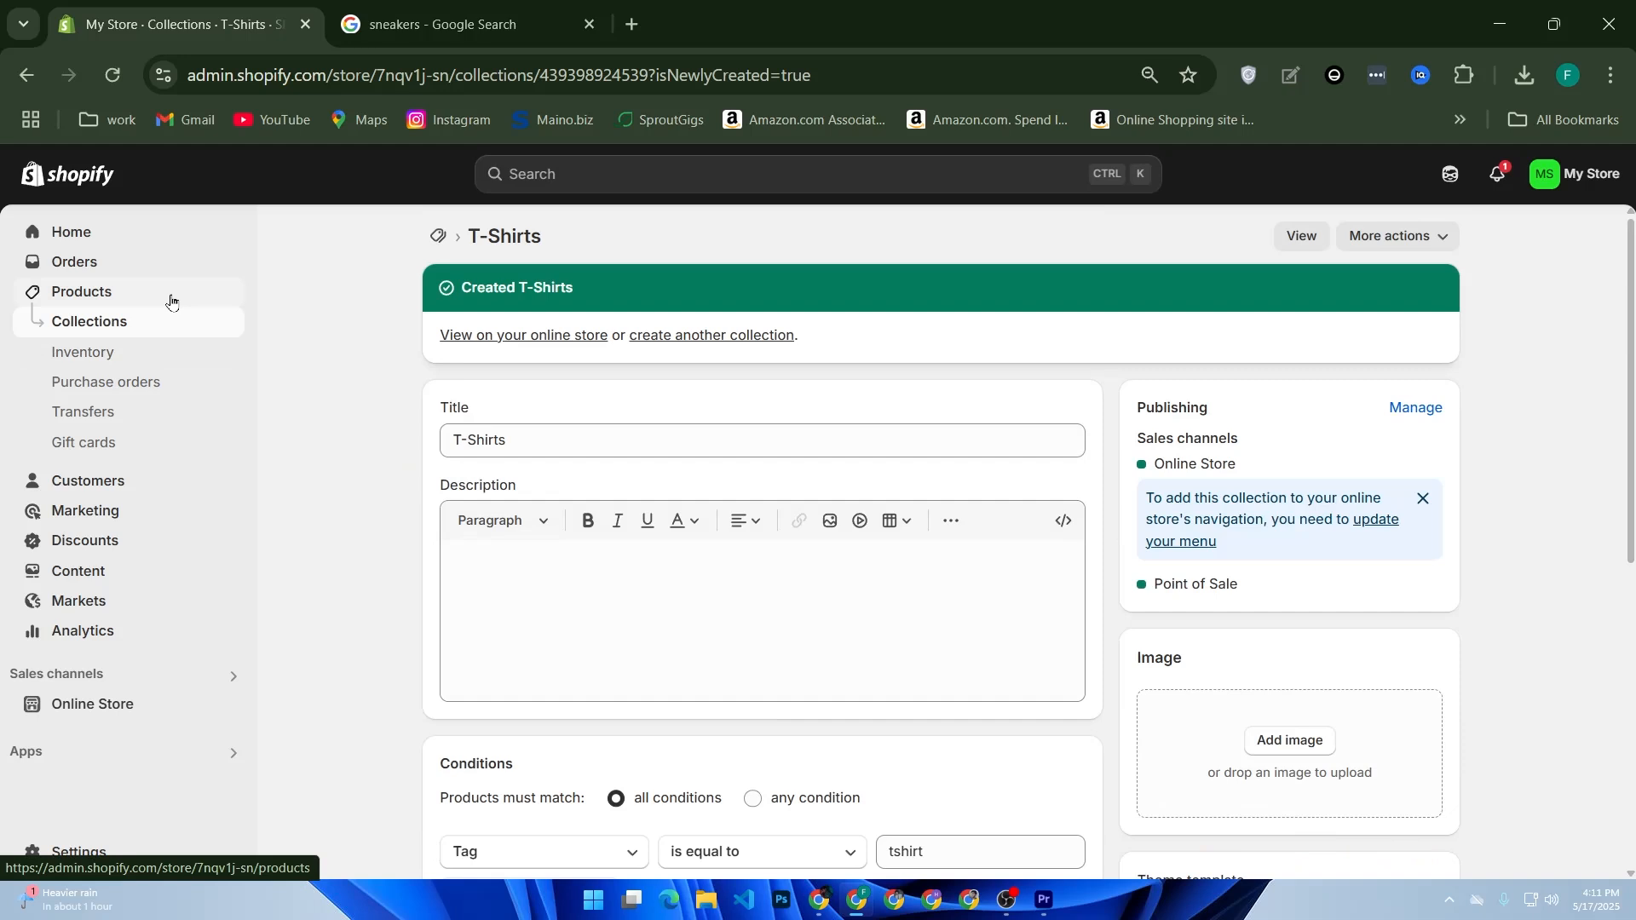
Step: Open the Online Store themes page, and search Google Images for "shopify navigation" in a new browser tab
{"action": "left_click", "coordinate": [156, 714]}
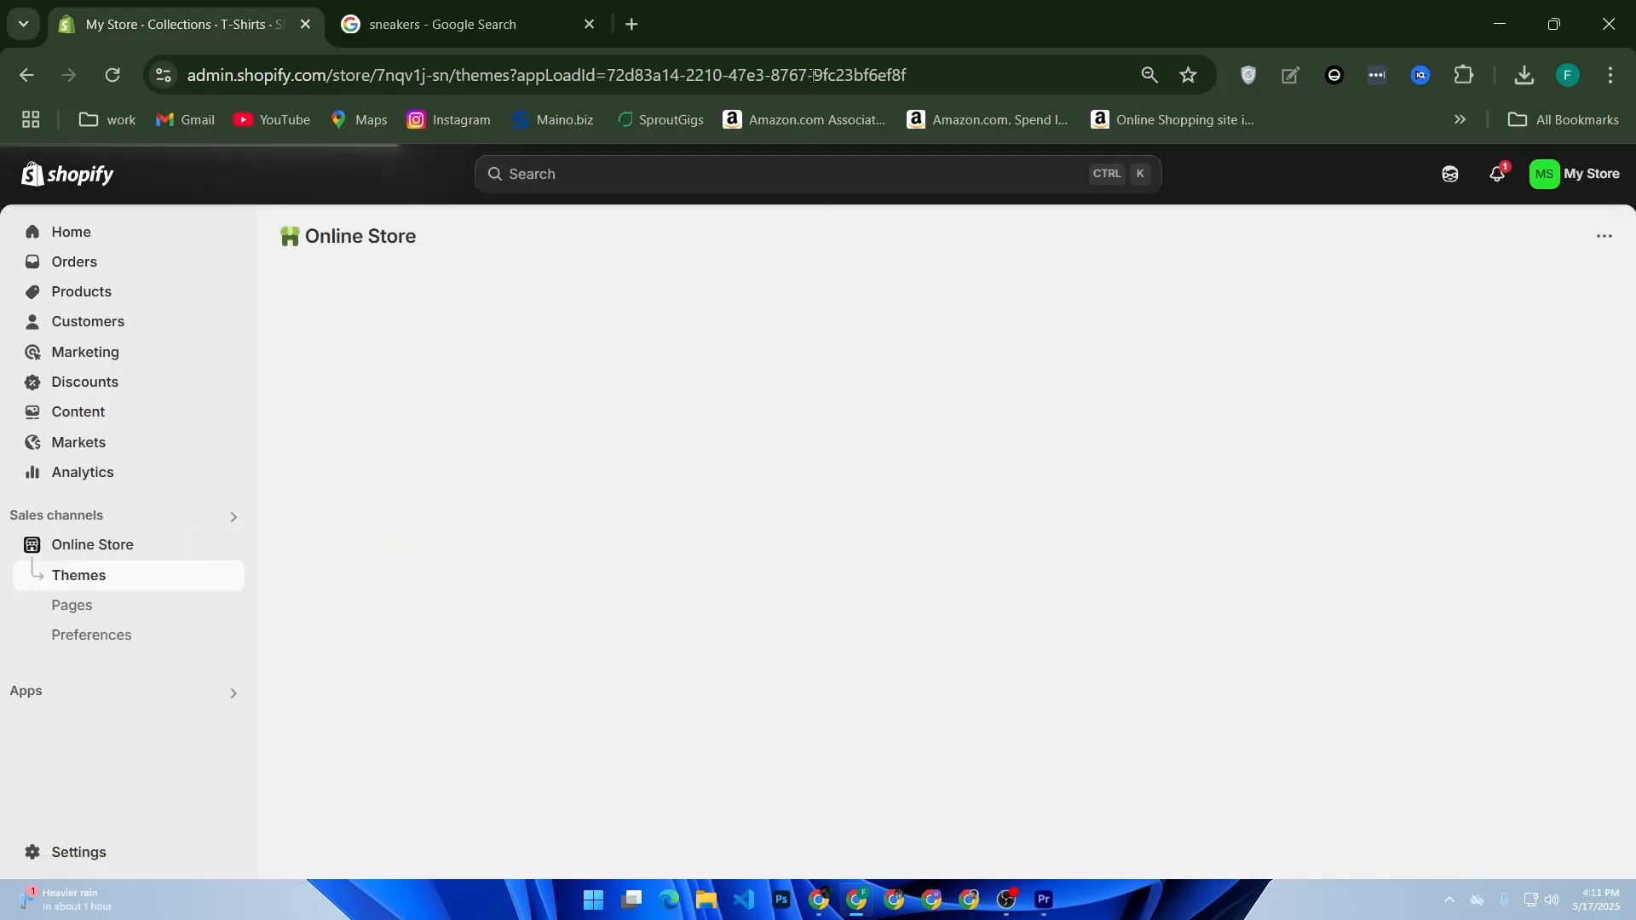
{"action": "left_click", "coordinate": [645, 15]}
{"action": "left_click", "coordinate": [705, 471]}
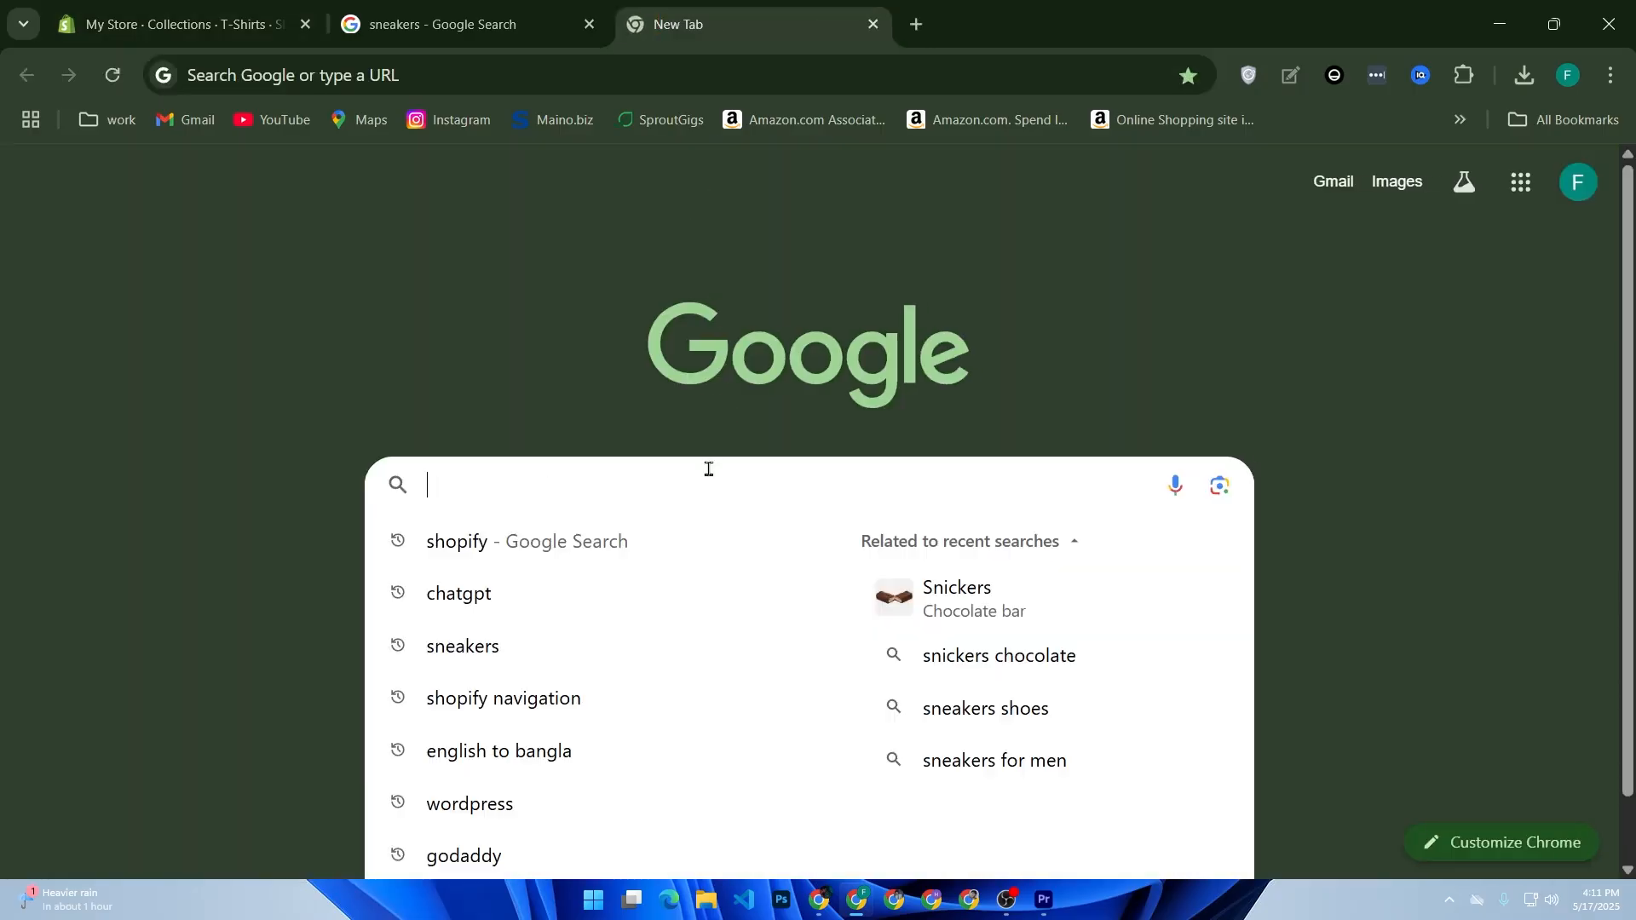
{"action": "left_click", "coordinate": [625, 712]}
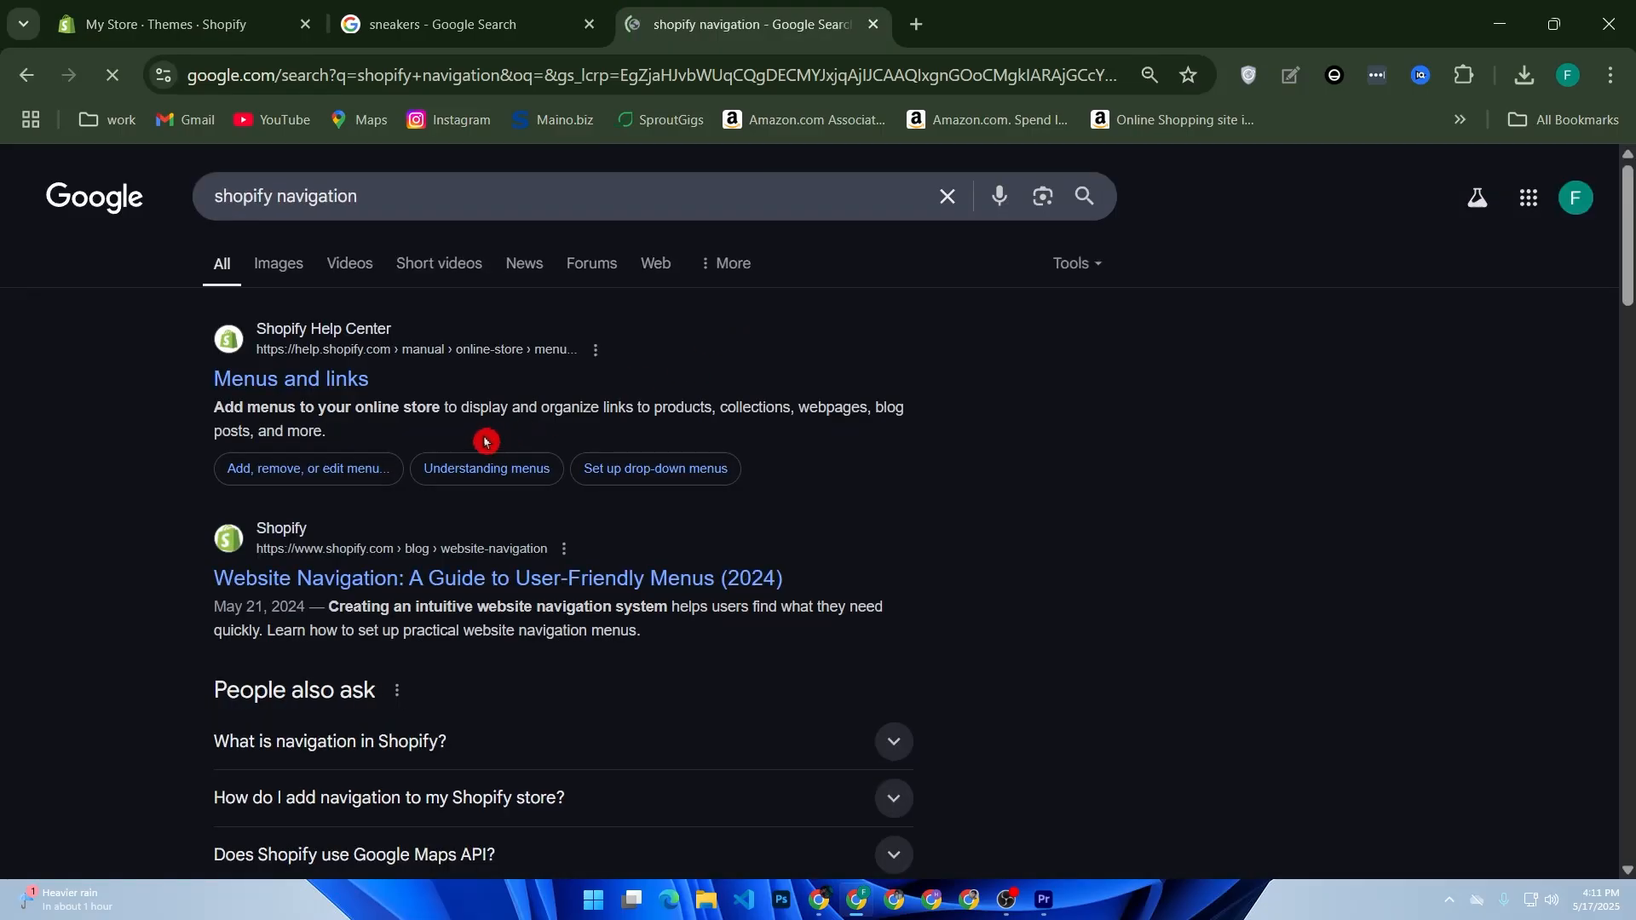
{"action": "left_click", "coordinate": [305, 265]}
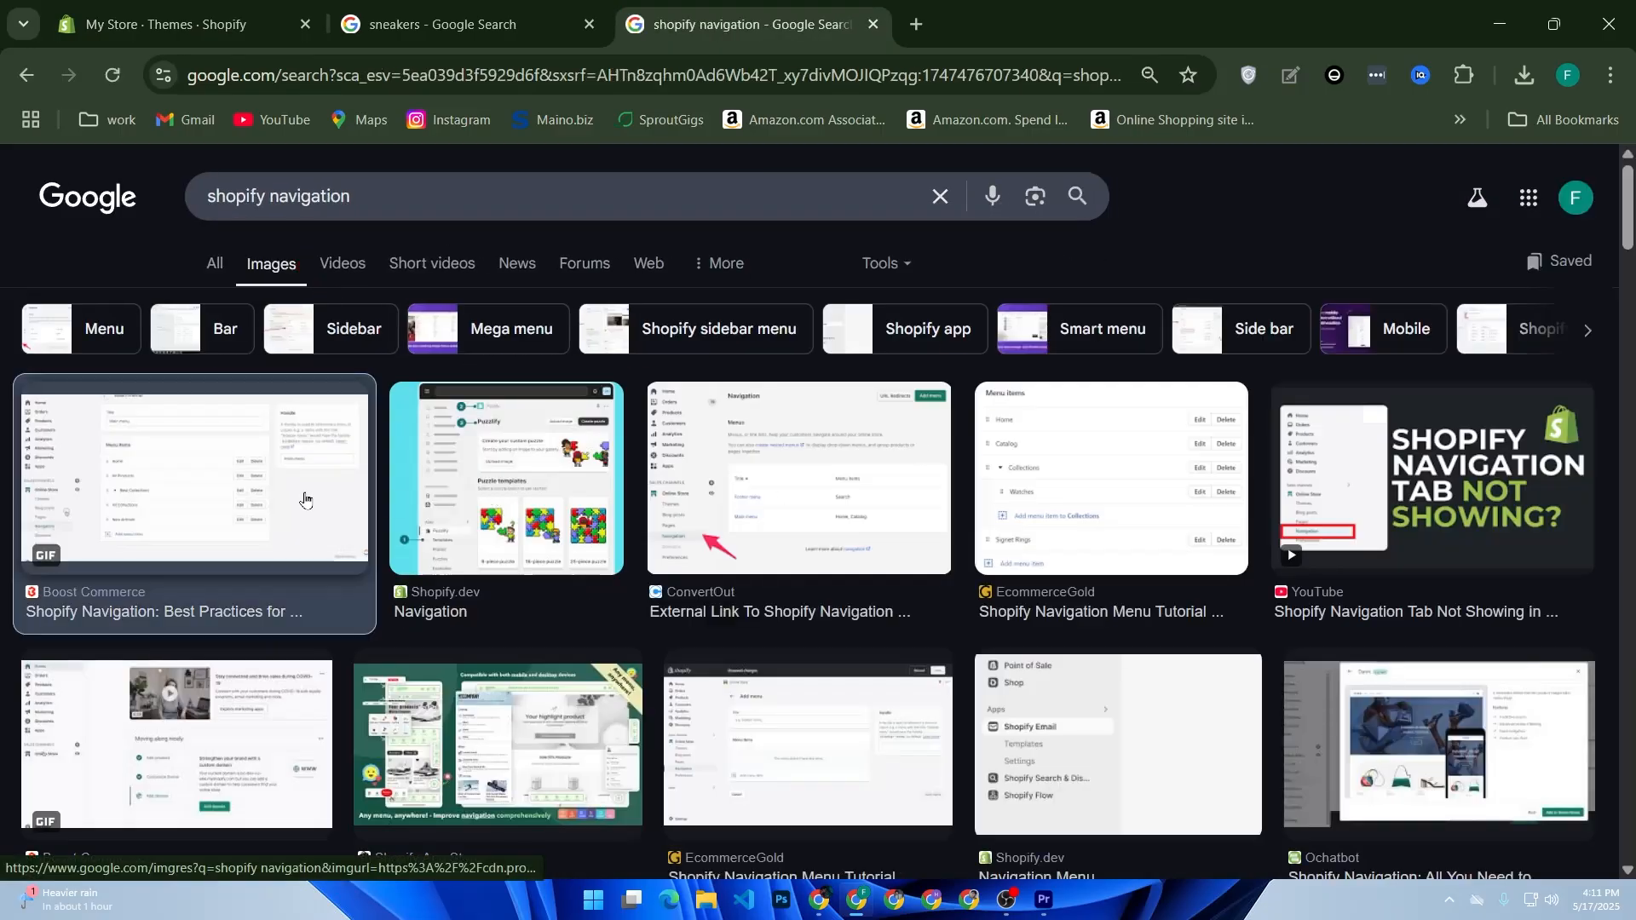
Step: Open the Boost Commerce Shopify navigation image in its own tab and examine how its Main menu items are arranged
{"action": "left_click", "coordinate": [353, 499]}
{"action": "right_click", "coordinate": [1225, 515]}
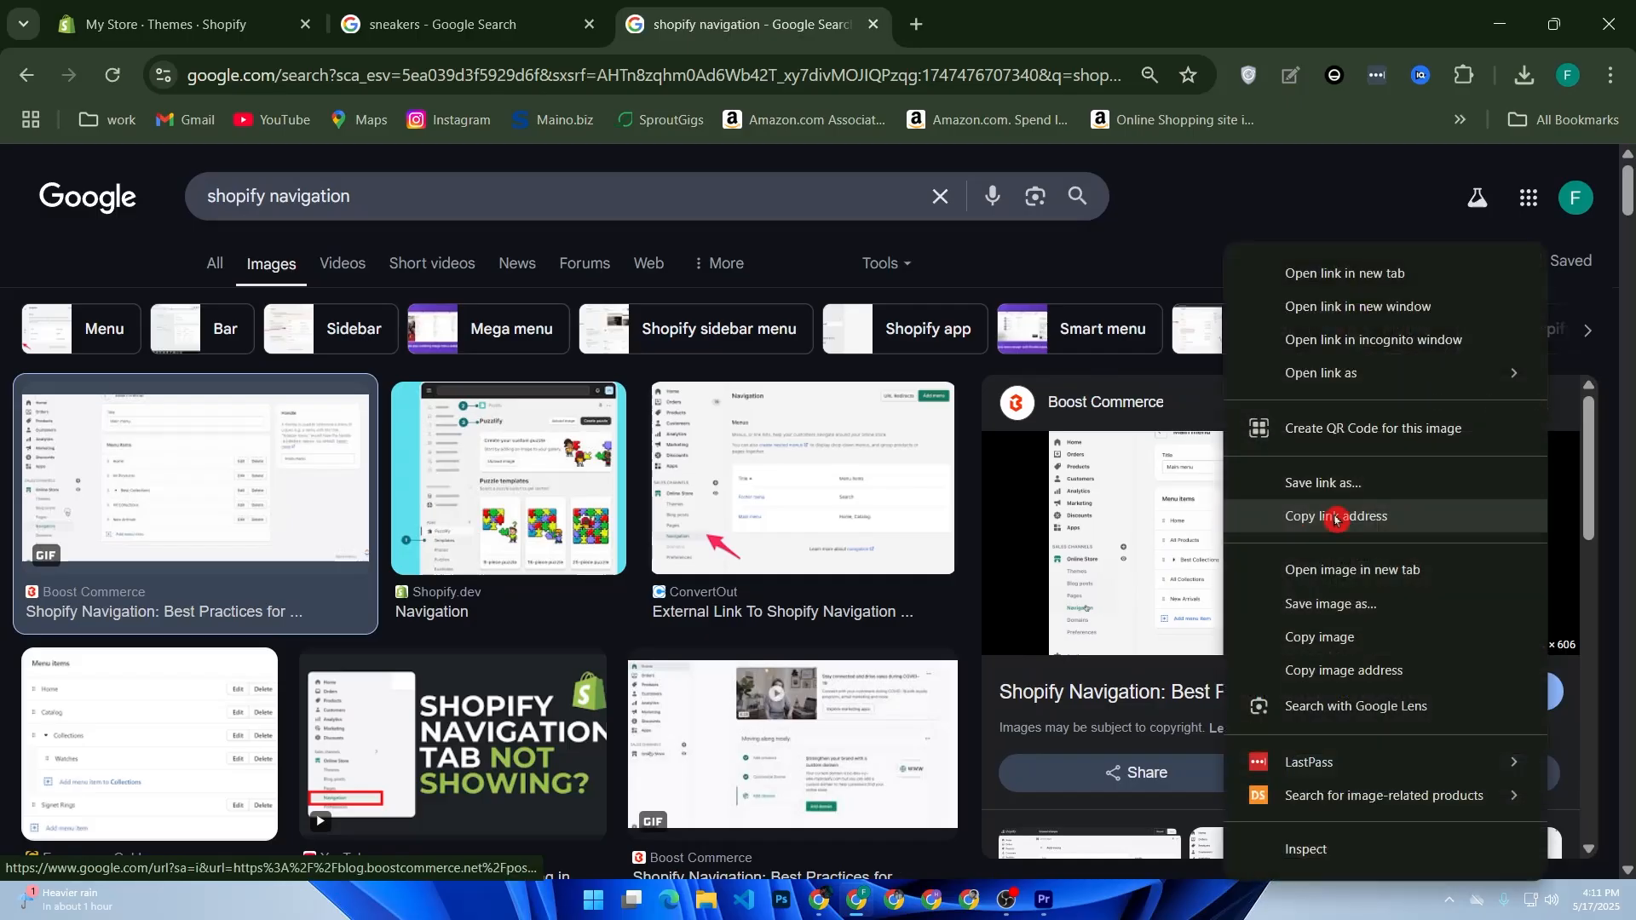
{"action": "left_click", "coordinate": [1333, 599]}
{"action": "left_click", "coordinate": [1020, 36]}
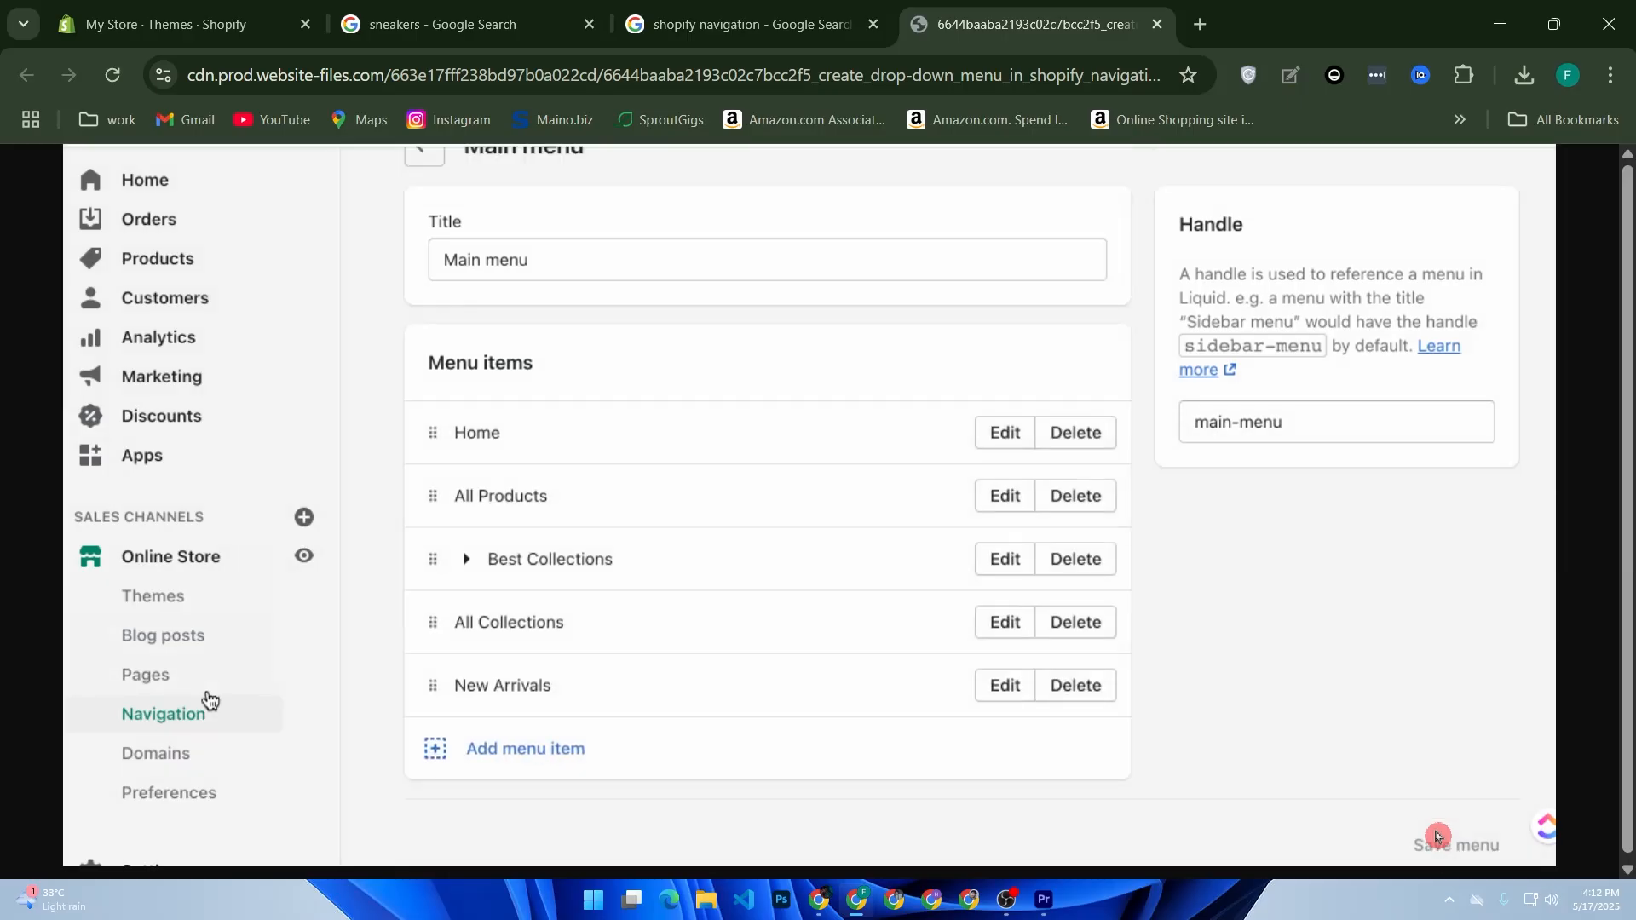
{"action": "left_click_drag", "start_coordinate": [434, 687], "coordinate": [477, 685]}
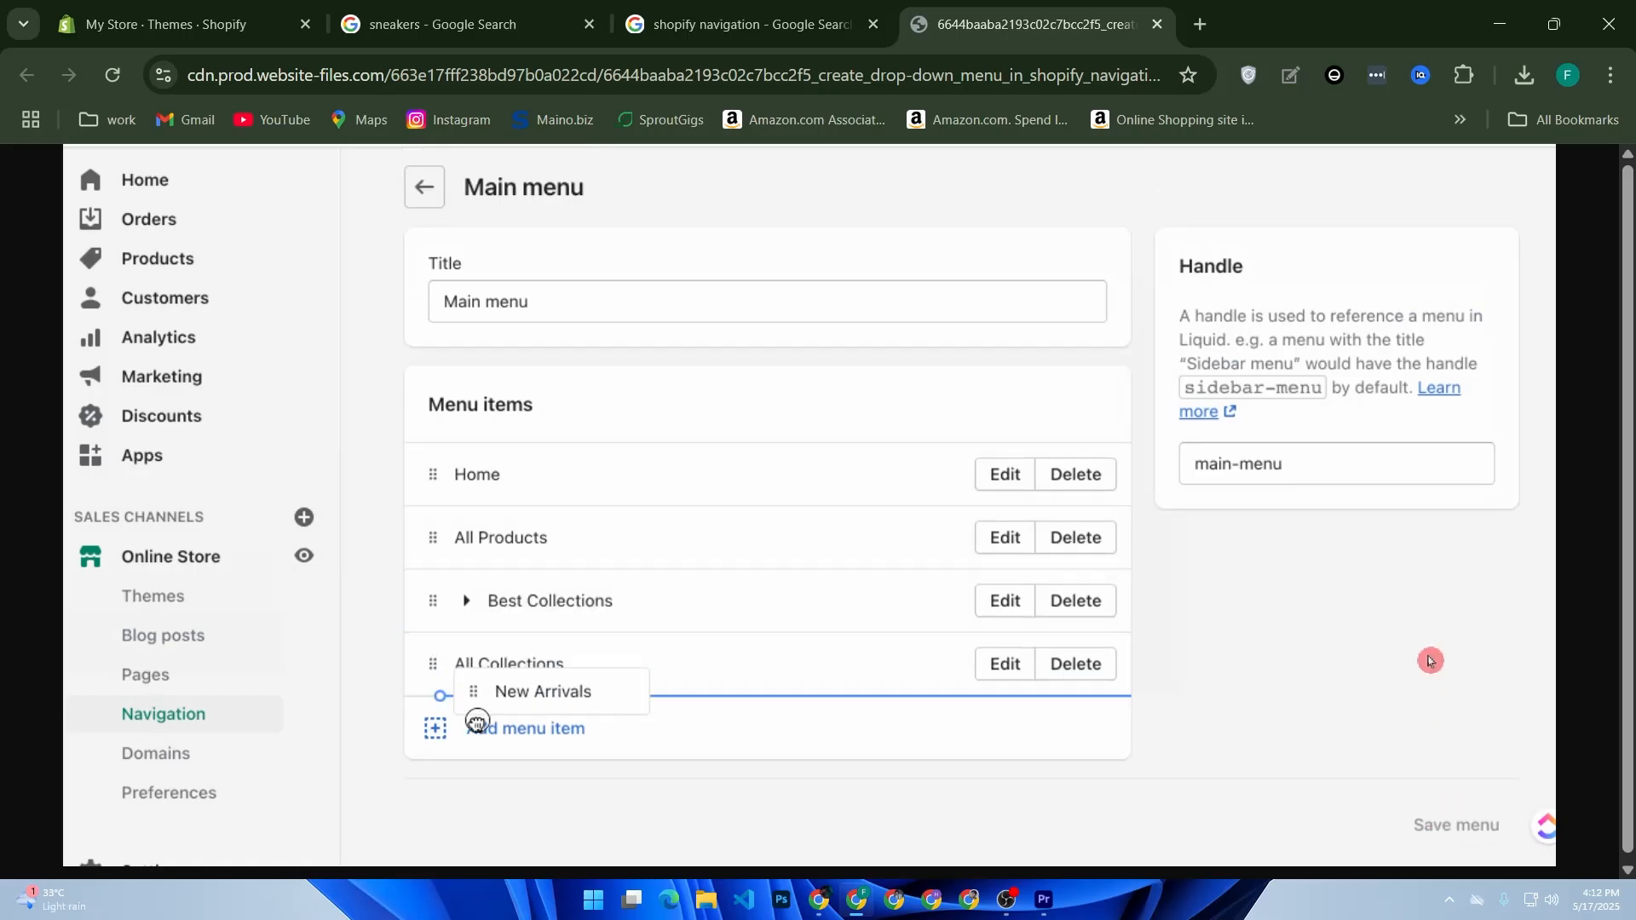
Step: Return to the Shopify themes page and view the live store's home page down to the featured products
{"action": "left_click", "coordinate": [170, 24]}
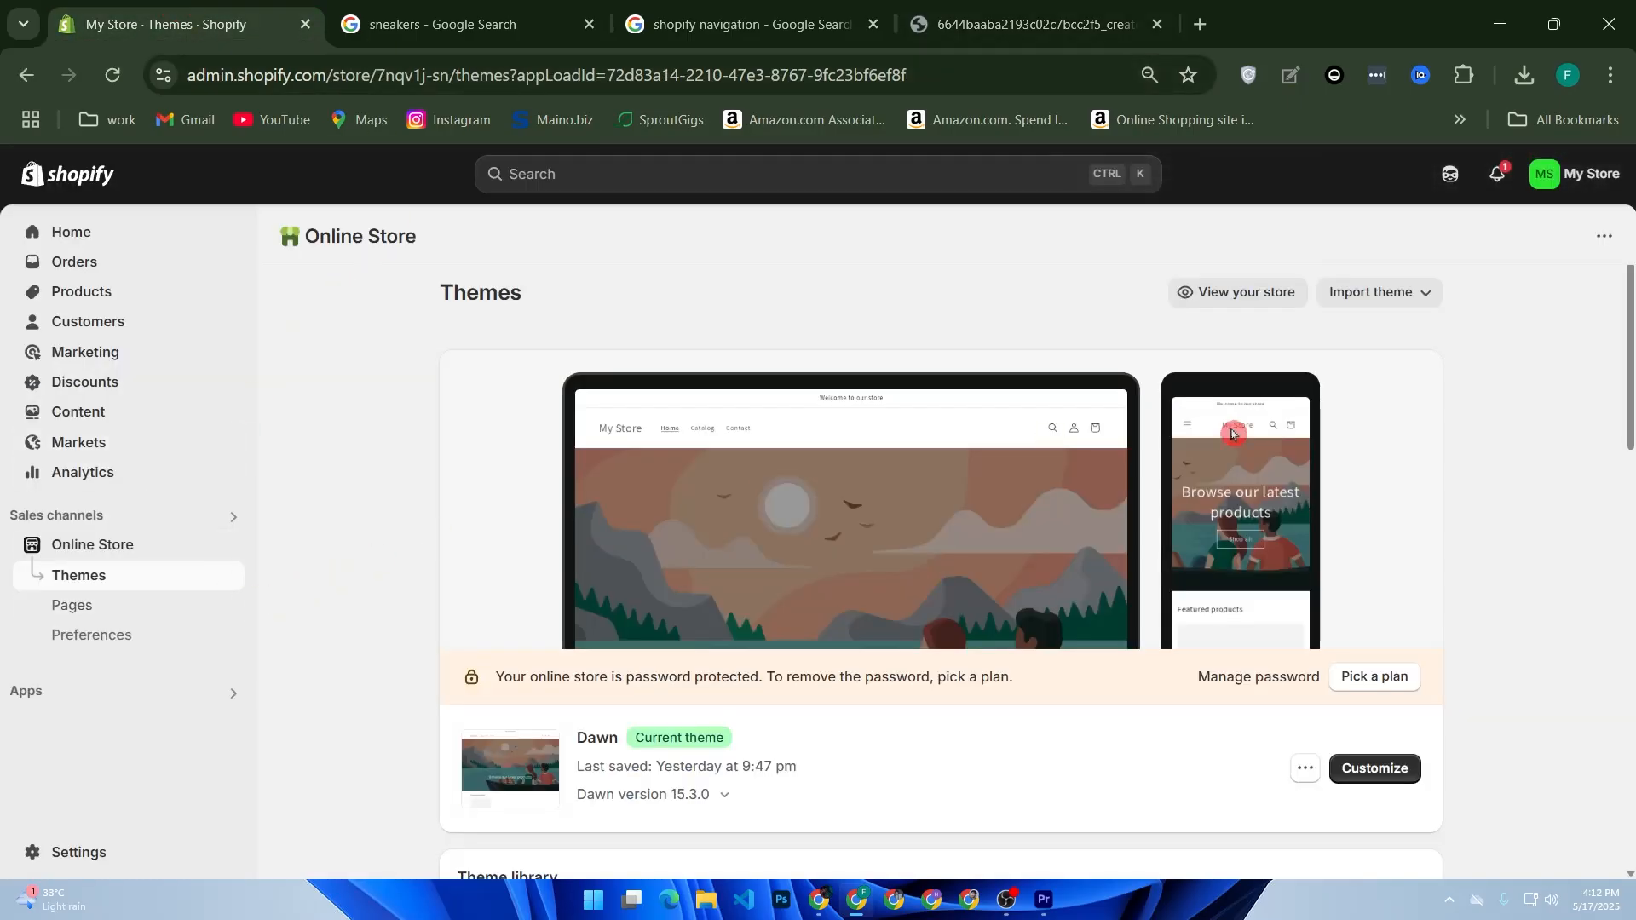
{"action": "left_click", "coordinate": [1224, 296]}
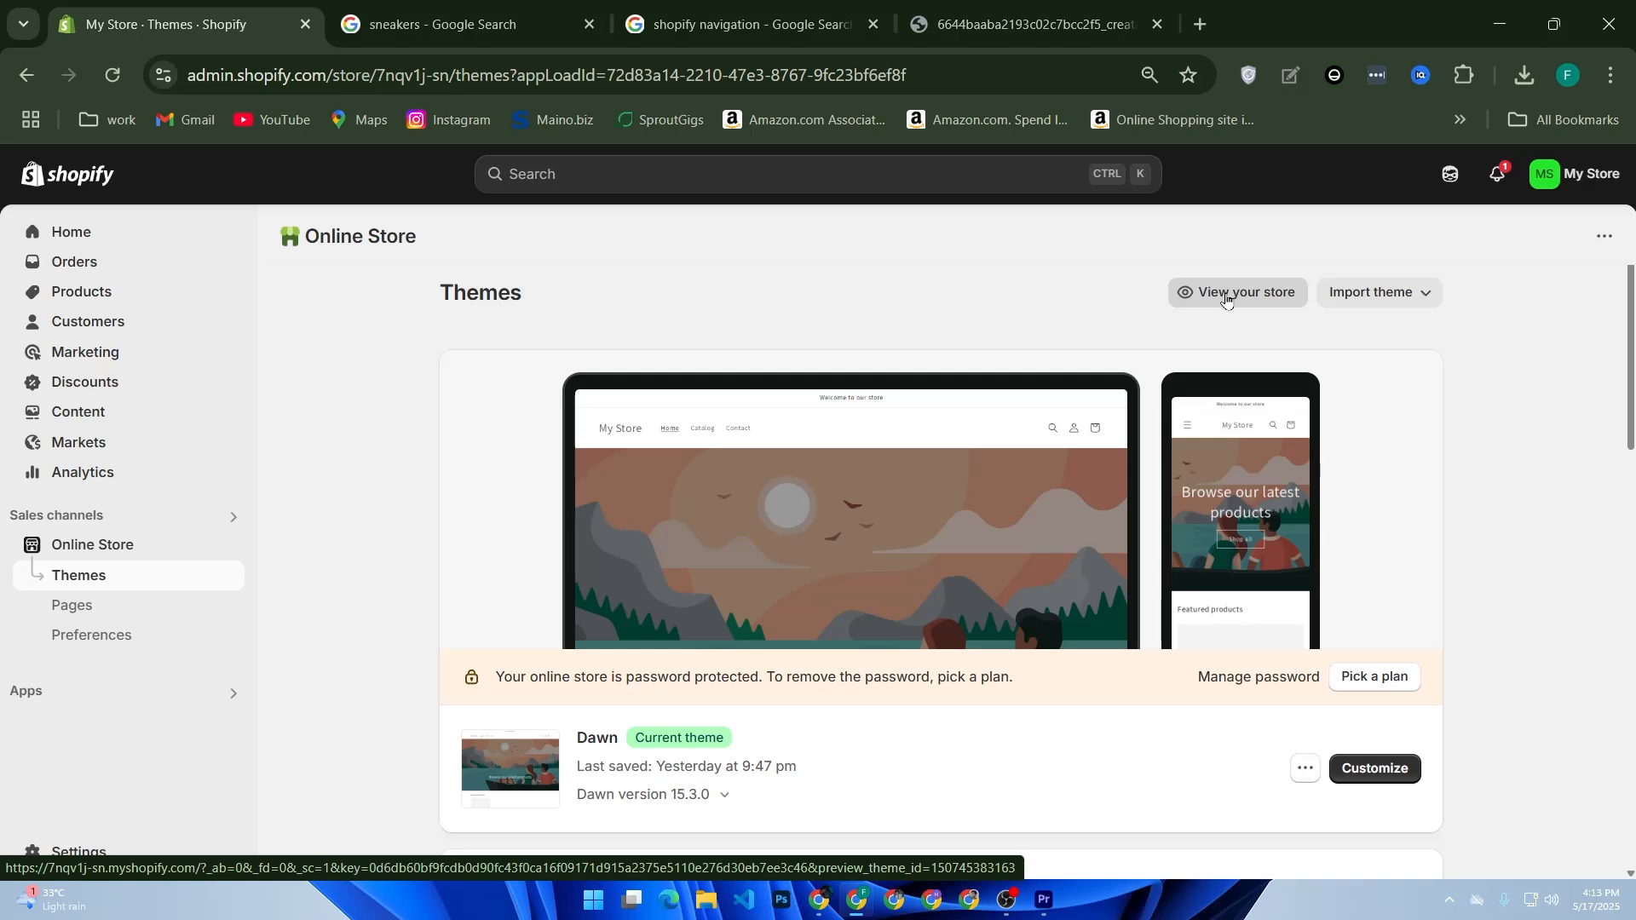
{"action": "left_click", "coordinate": [1226, 295]}
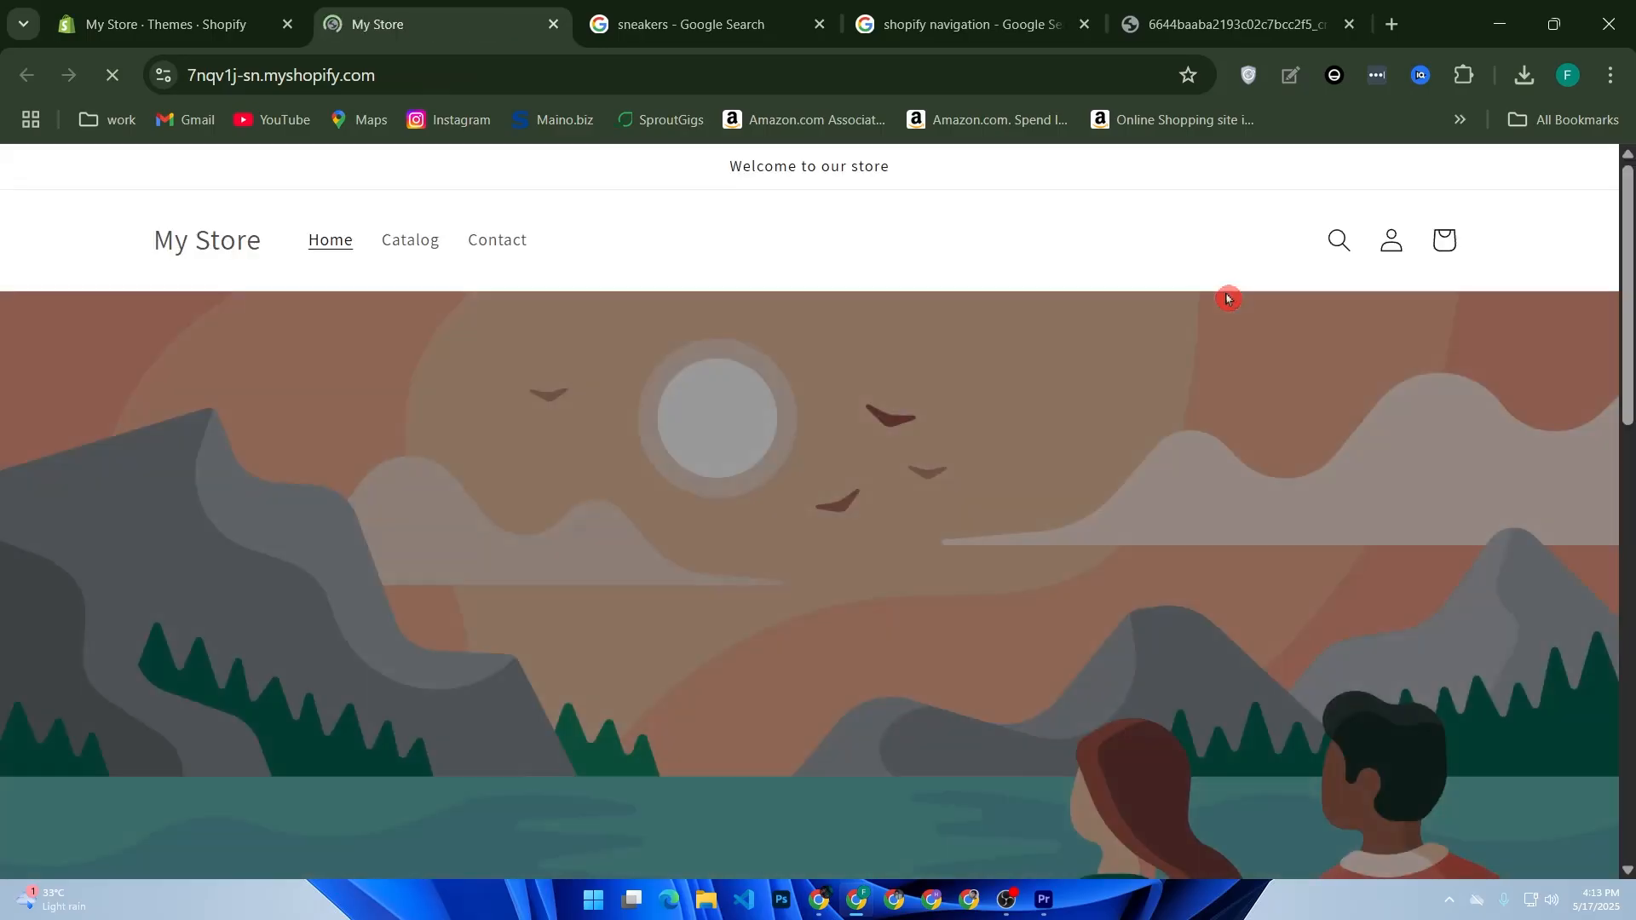
{"action": "scroll", "coordinate": [1231, 324], "scroll_direction": "down", "scroll_amount": 8}
{"action": "scroll", "coordinate": [1237, 344], "scroll_direction": "down", "scroll_amount": 2}
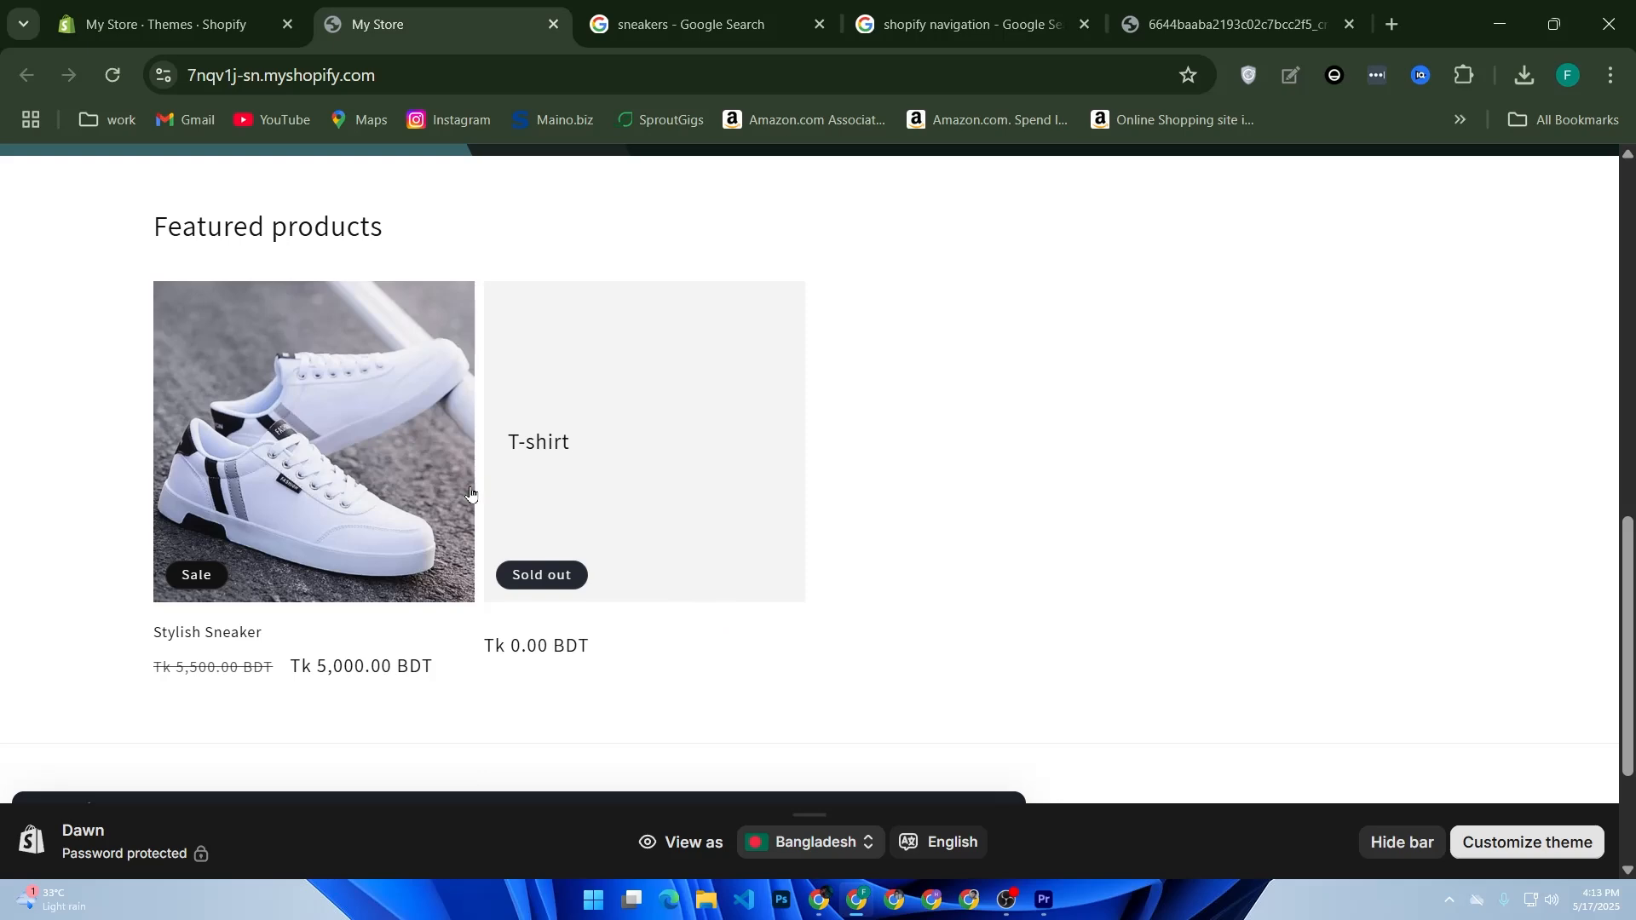
Step: Open the Stylish Sneaker product page in the storefront and examine its image, pricing and purchase options
{"action": "left_click", "coordinate": [350, 391]}
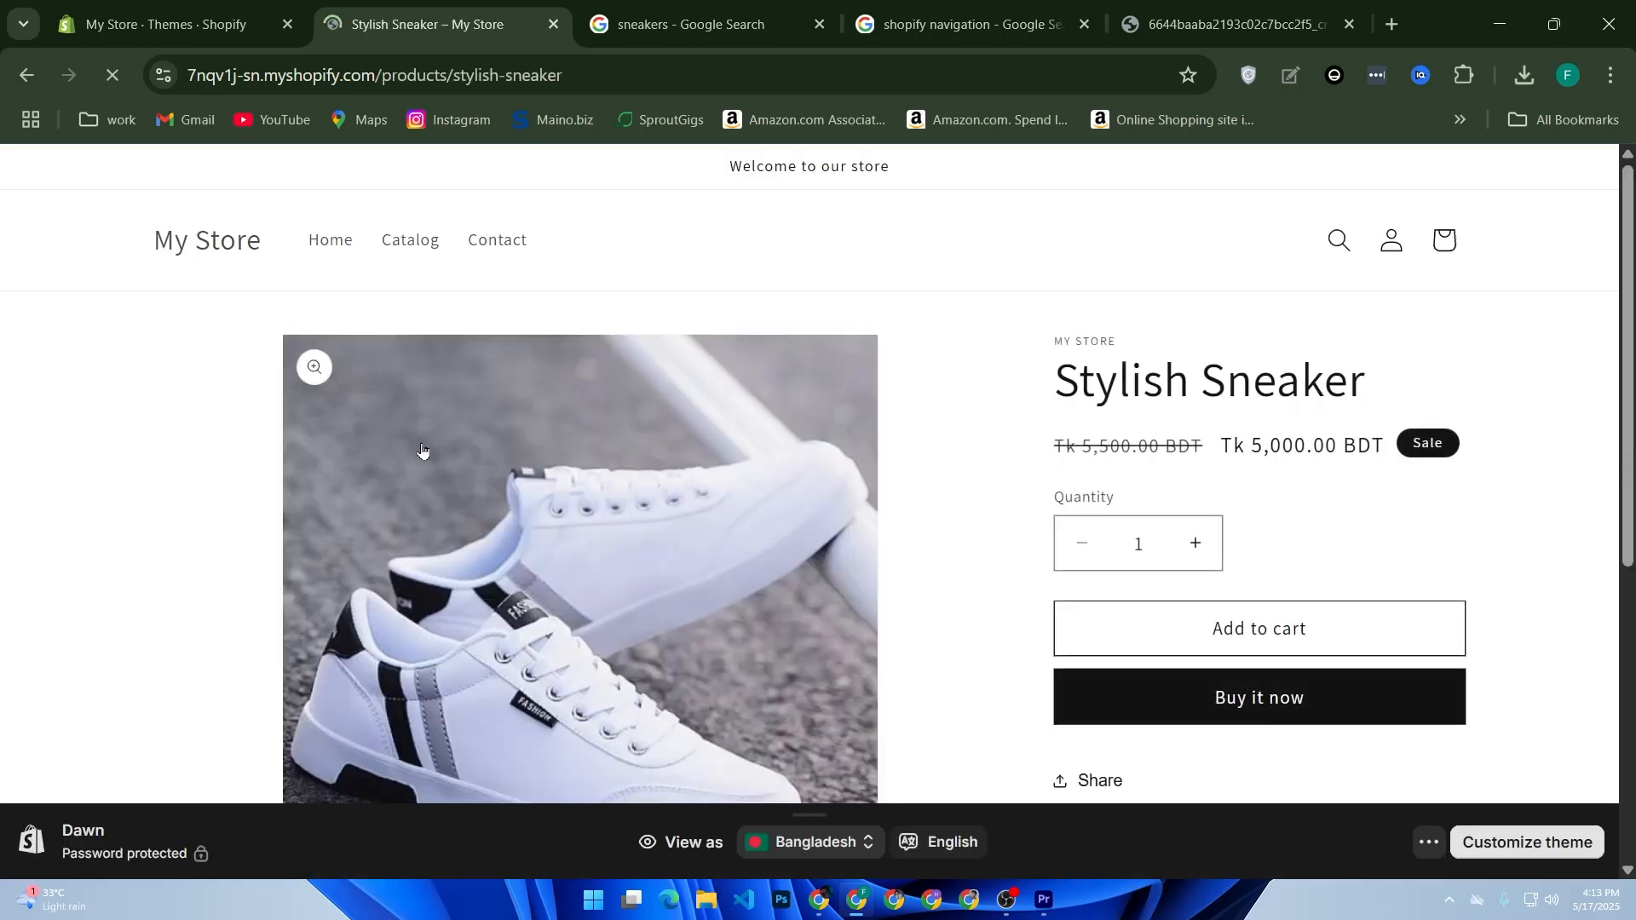
{"action": "scroll", "coordinate": [1023, 507], "scroll_direction": "down", "scroll_amount": 2}
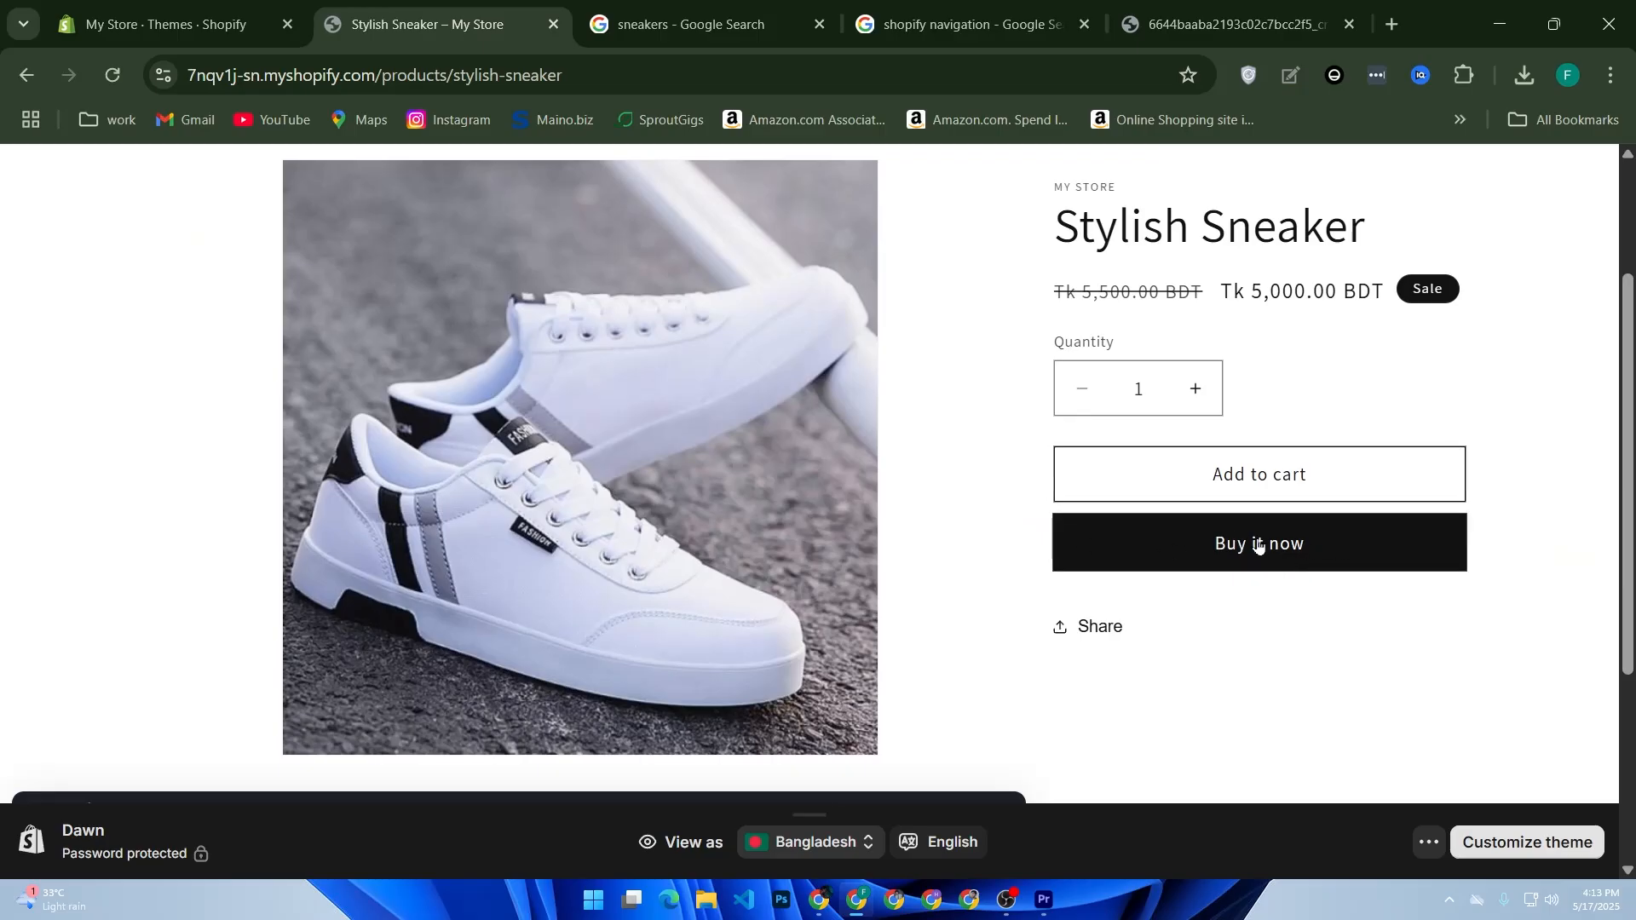
{"action": "scroll", "coordinate": [908, 509], "scroll_direction": "down", "scroll_amount": 3}
{"action": "scroll", "coordinate": [908, 509], "scroll_direction": "up", "scroll_amount": 5}
{"action": "scroll", "coordinate": [917, 508], "scroll_direction": "down", "scroll_amount": 5}
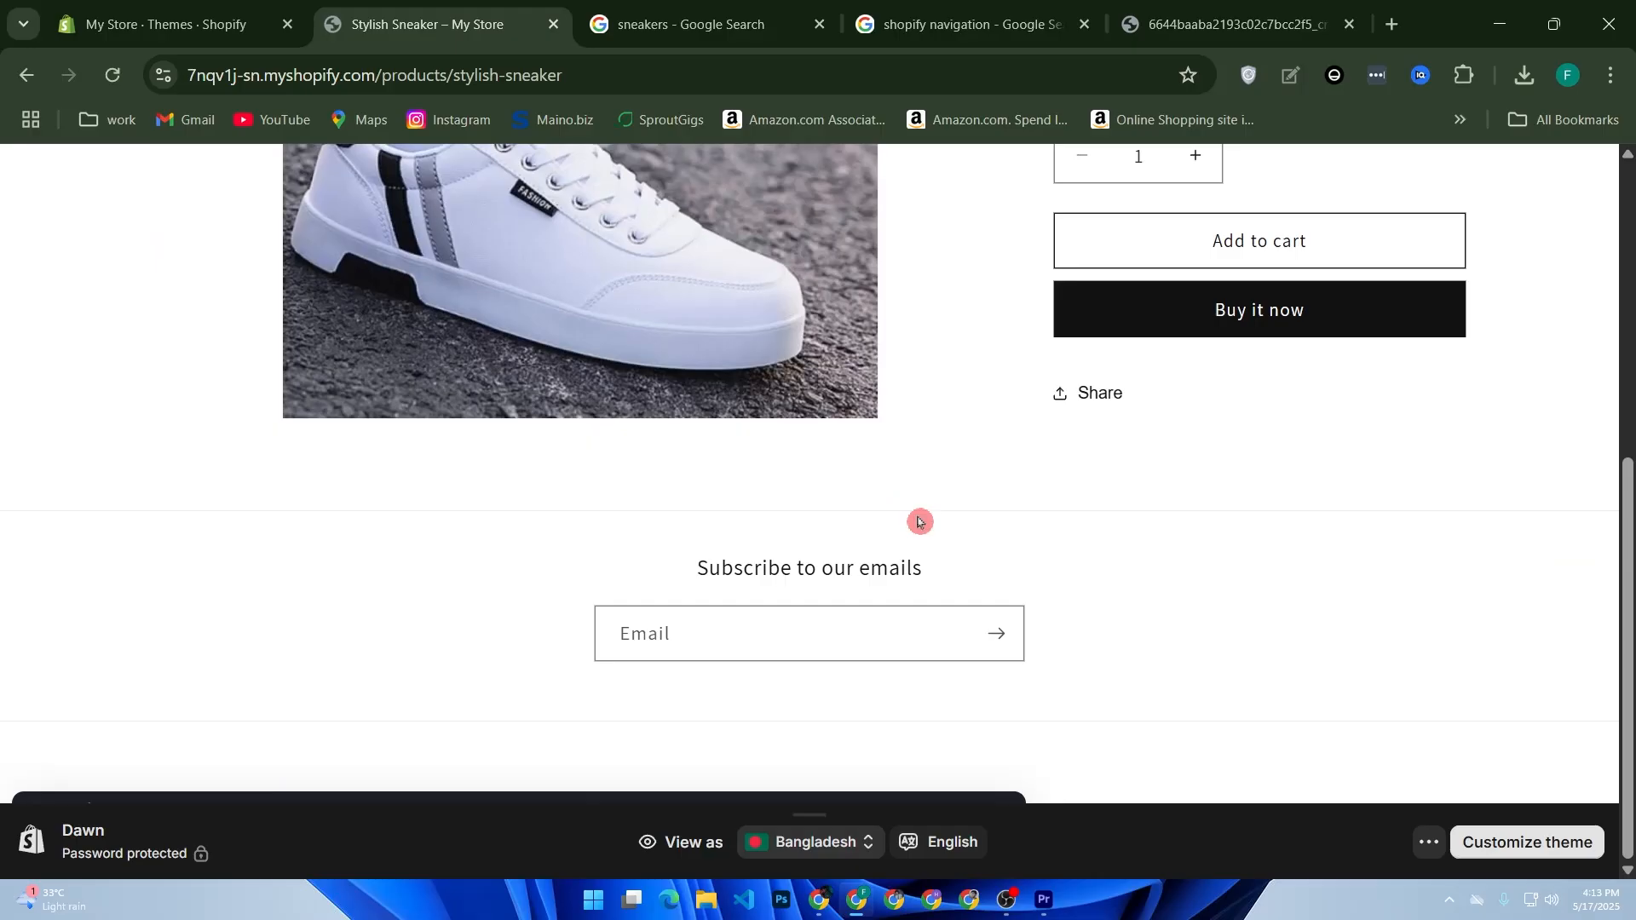